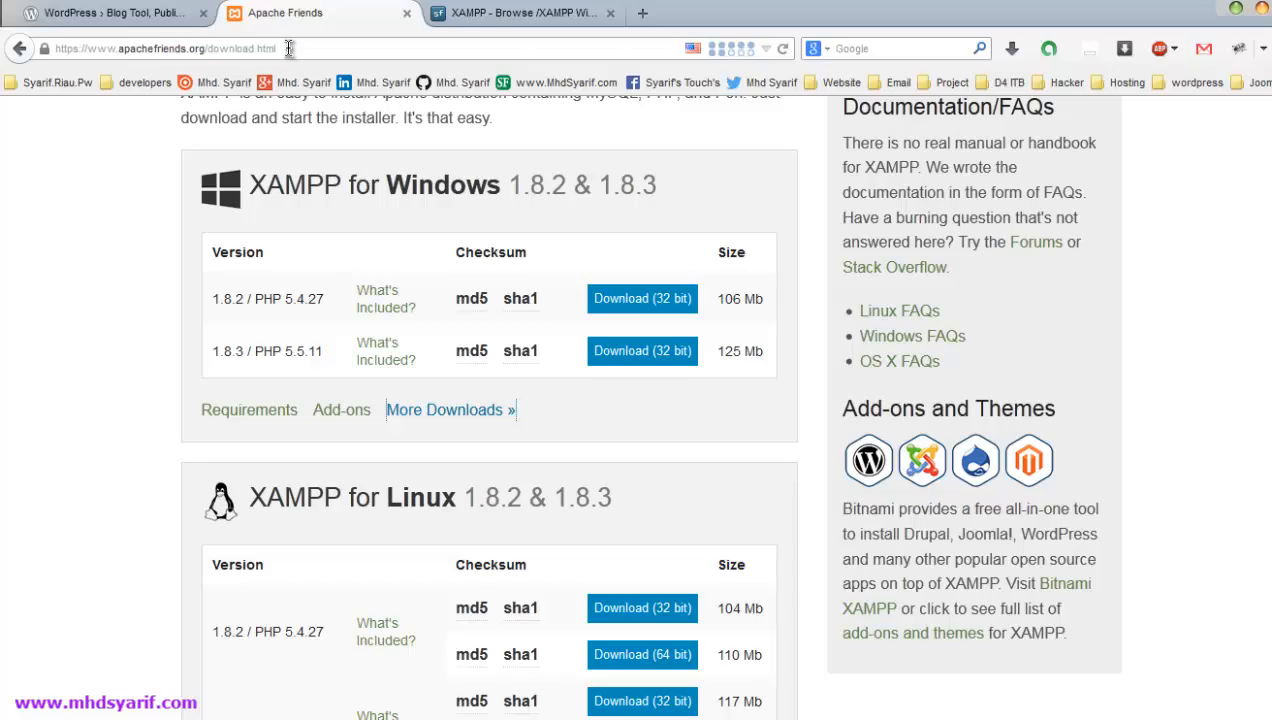
- Download the 32-bit XAMPP 1.8.2 / PHP 5.4.27 package from Apache Friends
{"action": "left_click", "coordinate": [275, 48]}
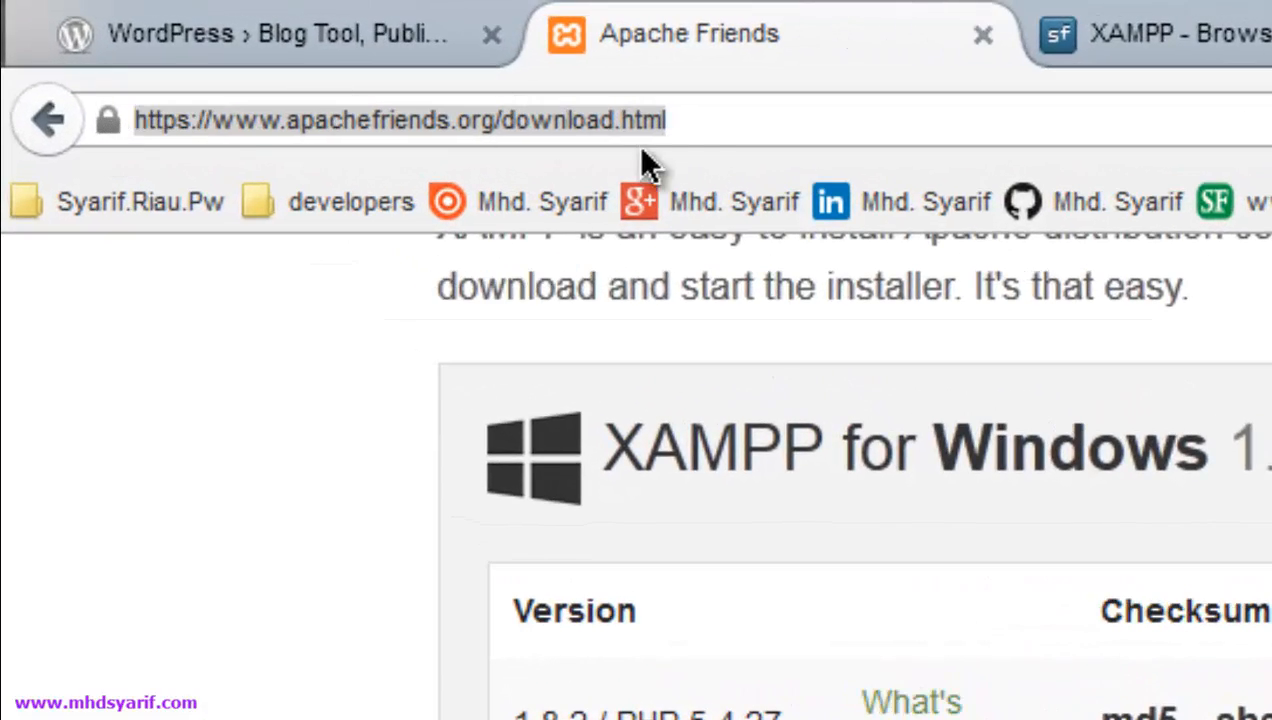
{"action": "left_click", "coordinate": [696, 124]}
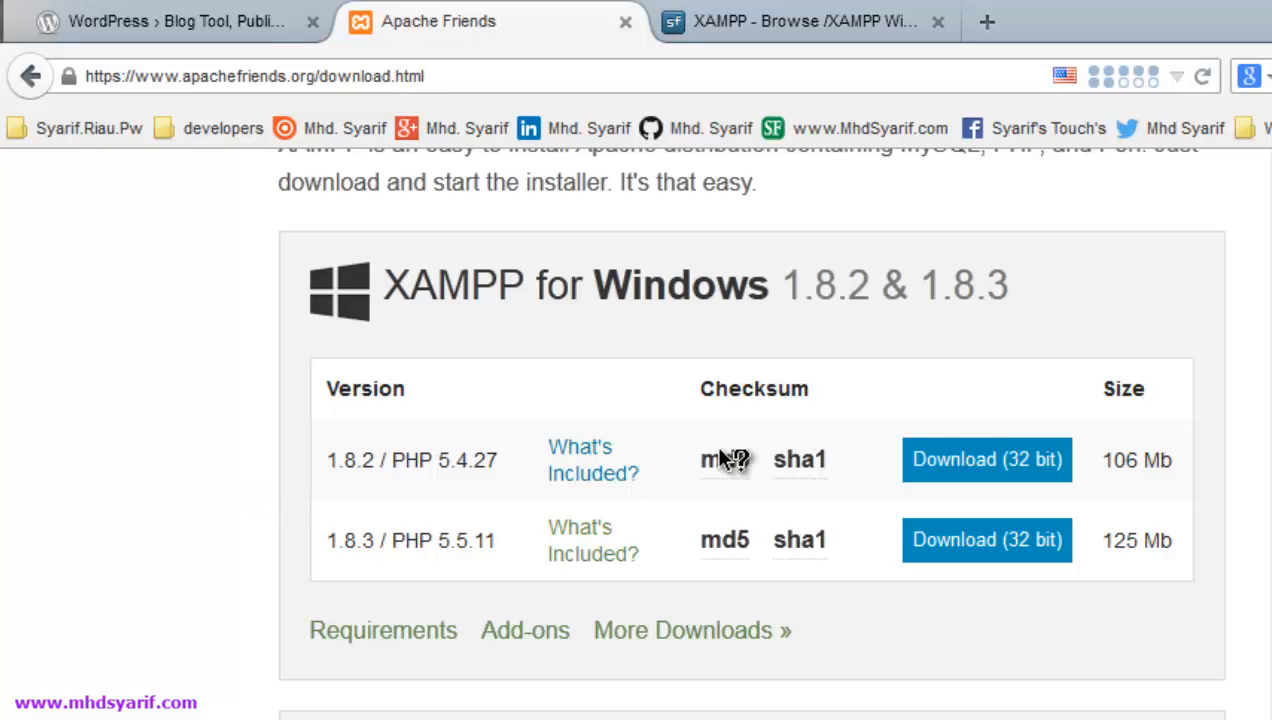
{"action": "left_click", "coordinate": [977, 475]}
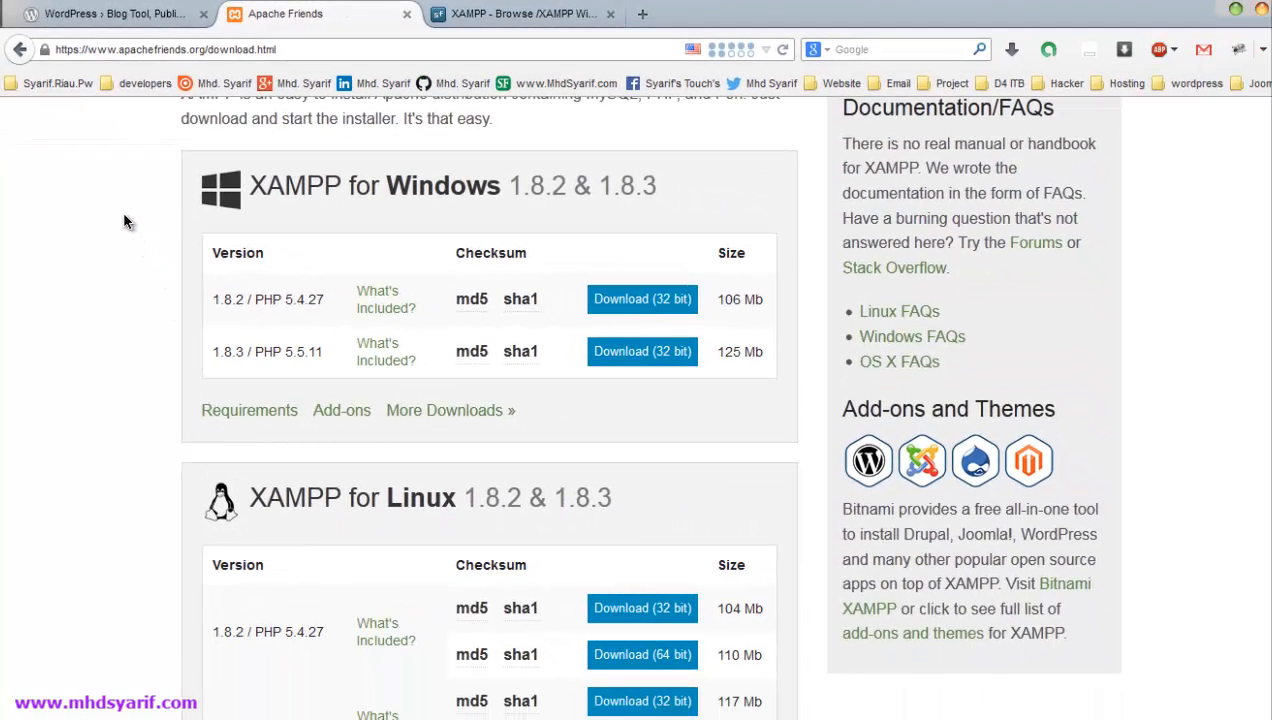
{"action": "left_click", "coordinate": [124, 20]}
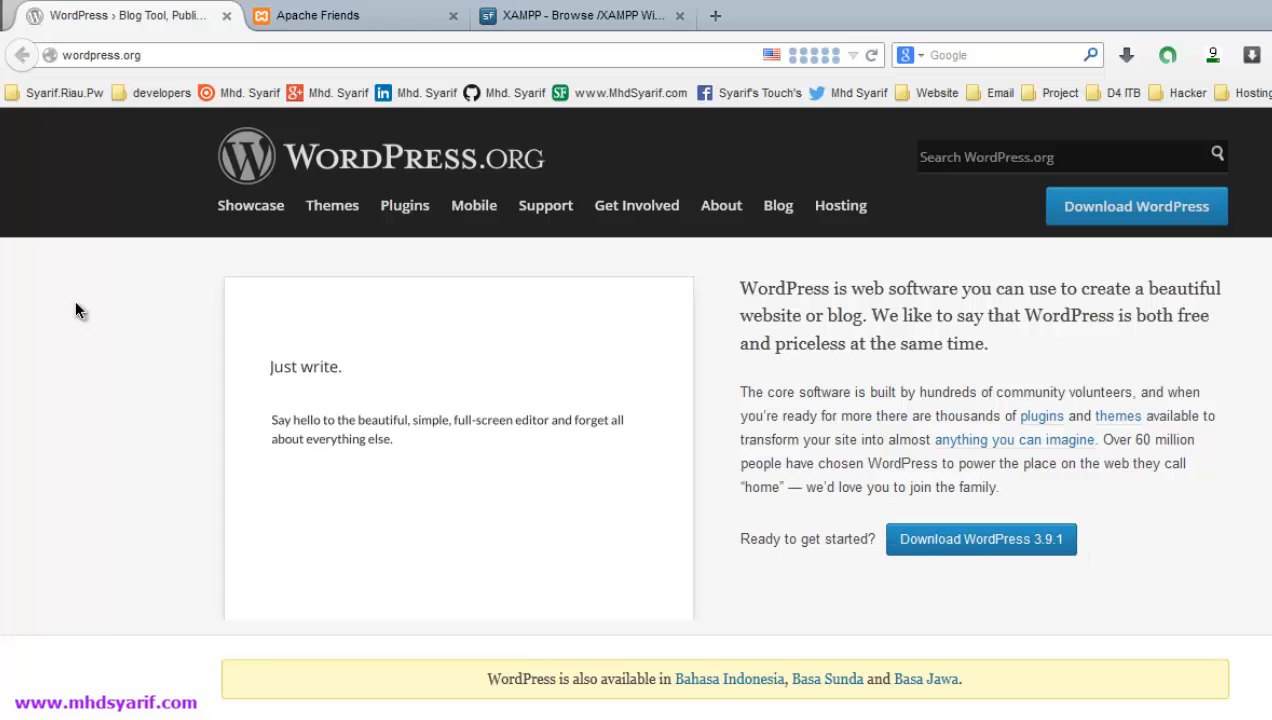
- Bring a Windows Explorer window up over the WordPress.org page
{"action": "key", "text": "alt+Tab"}
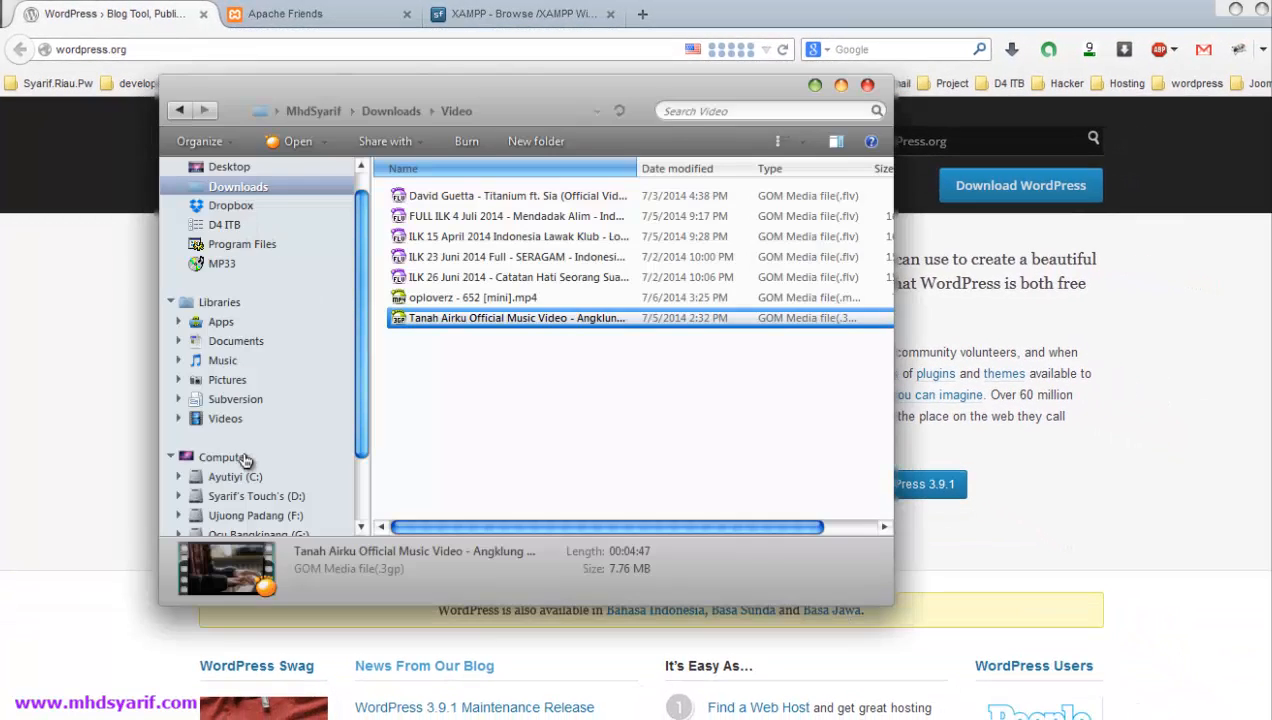
- Open wordpress-3.9.1.zip from D:\WordPress in WinRAR, dismissing the licence reminder
{"action": "left_click", "coordinate": [258, 500]}
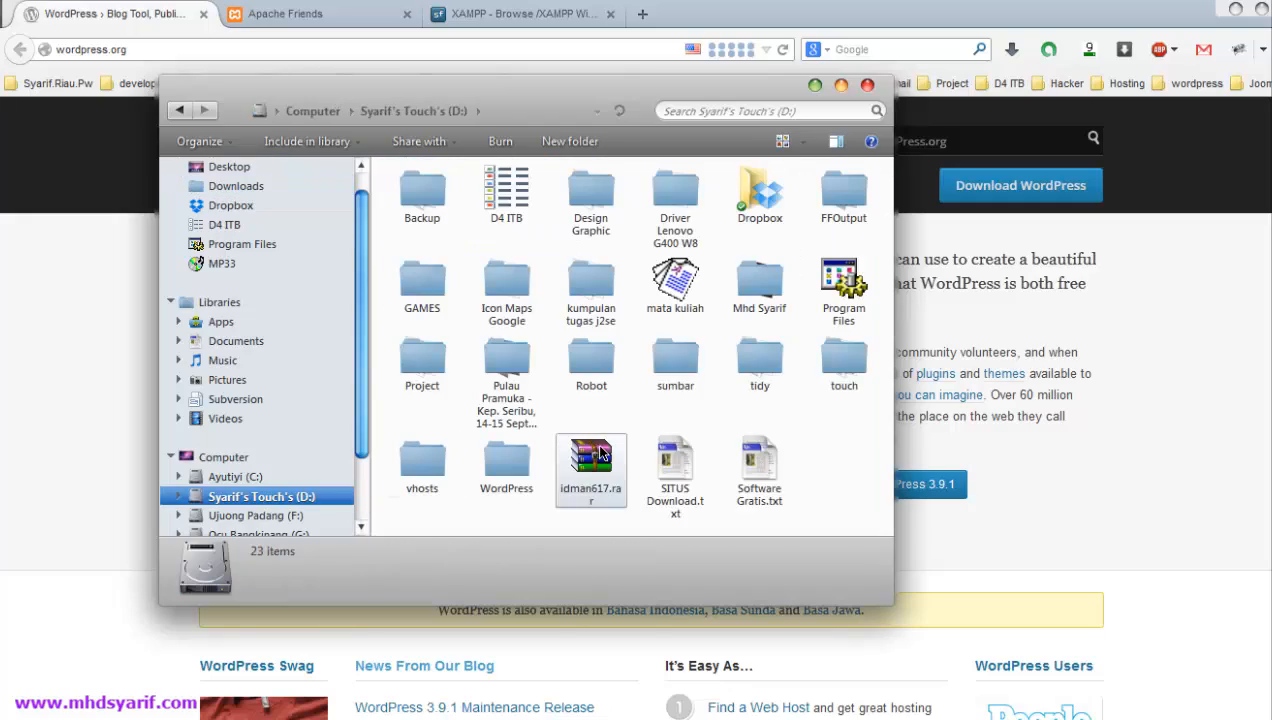
{"action": "double_click", "coordinate": [518, 474]}
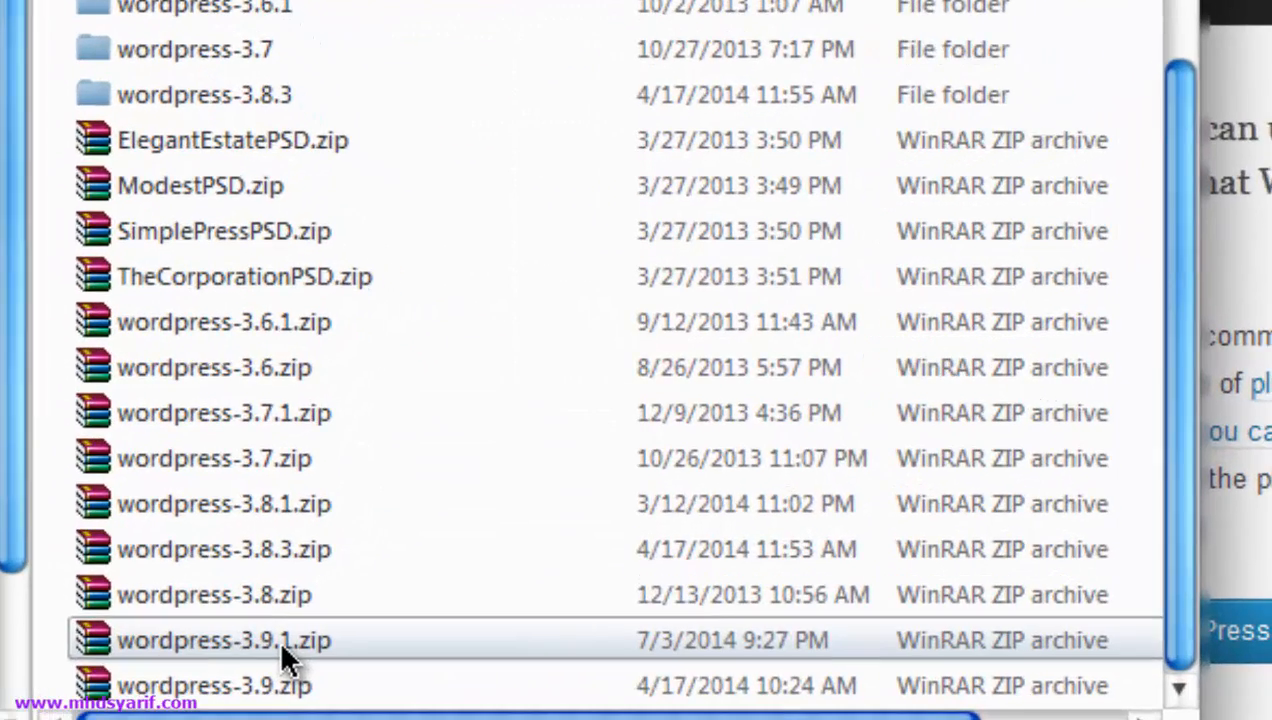
{"action": "left_click", "coordinate": [278, 640]}
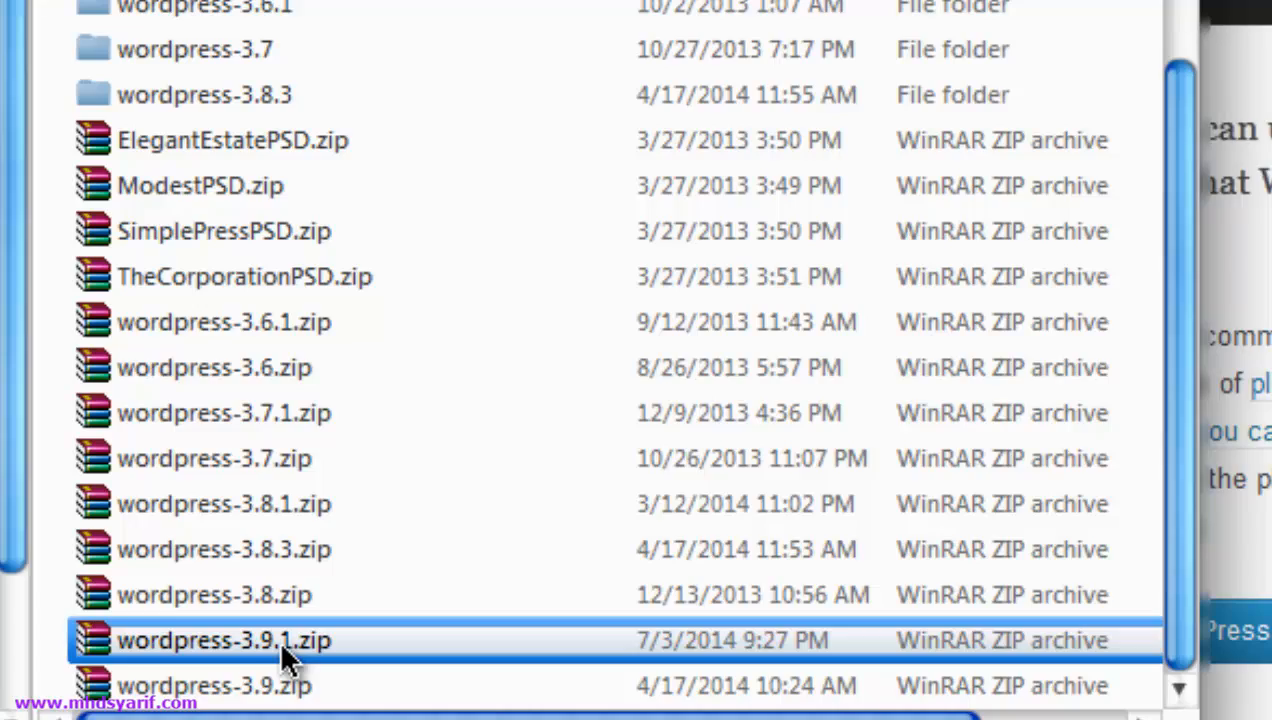
{"action": "double_click", "coordinate": [278, 640]}
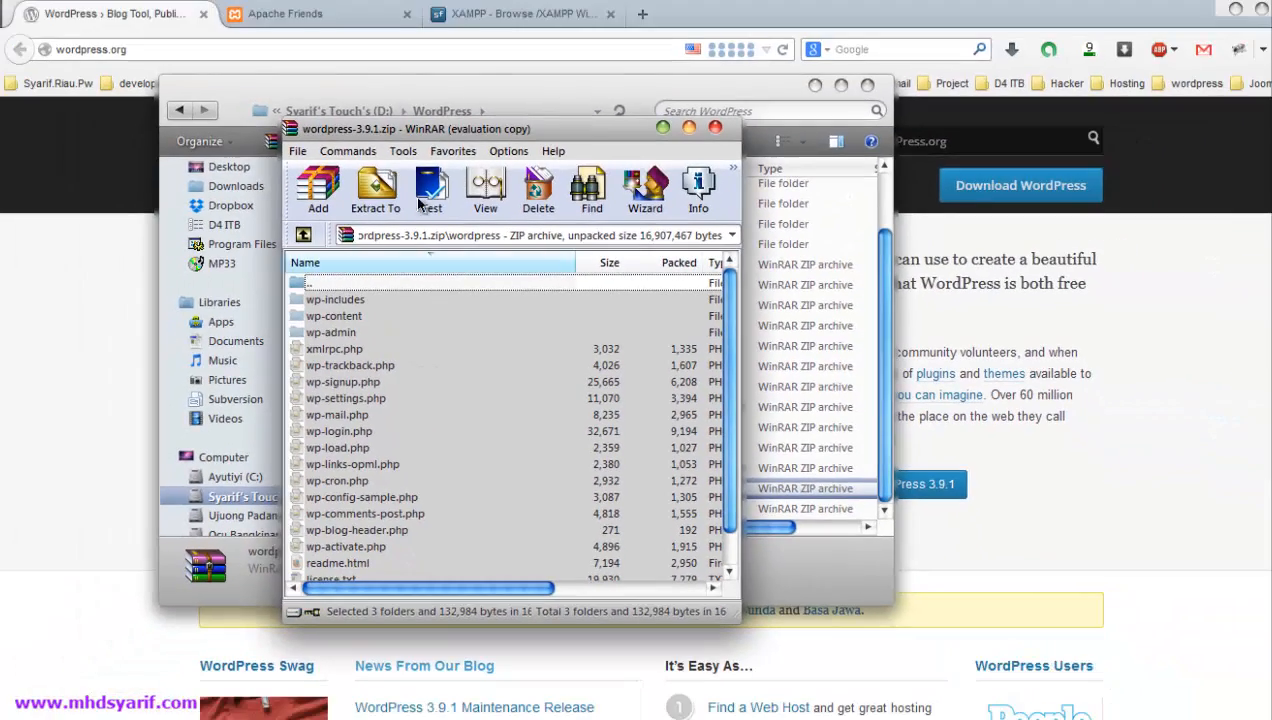
{"action": "left_click", "coordinate": [714, 127]}
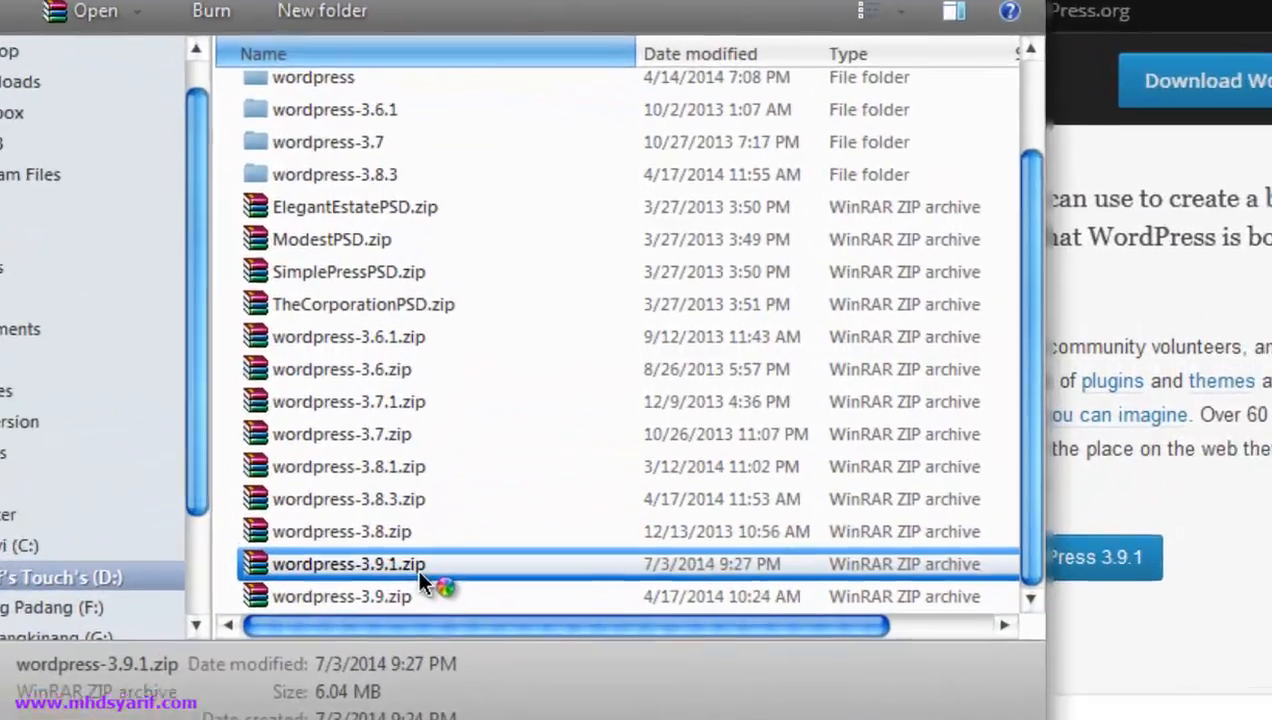
{"action": "right_click", "coordinate": [501, 491]}
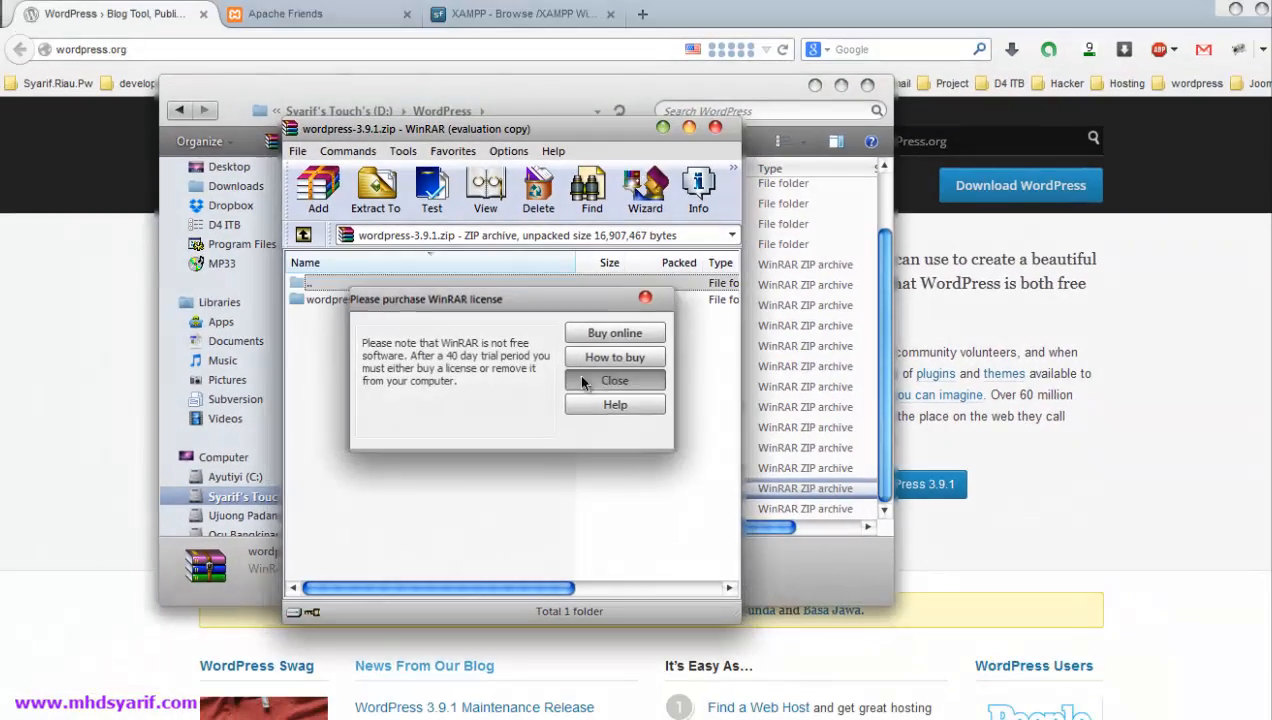
{"action": "left_click", "coordinate": [582, 381]}
- Select every item in the archive's wordpress folder, and show the C: drive in Explorer
{"action": "double_click", "coordinate": [329, 300]}
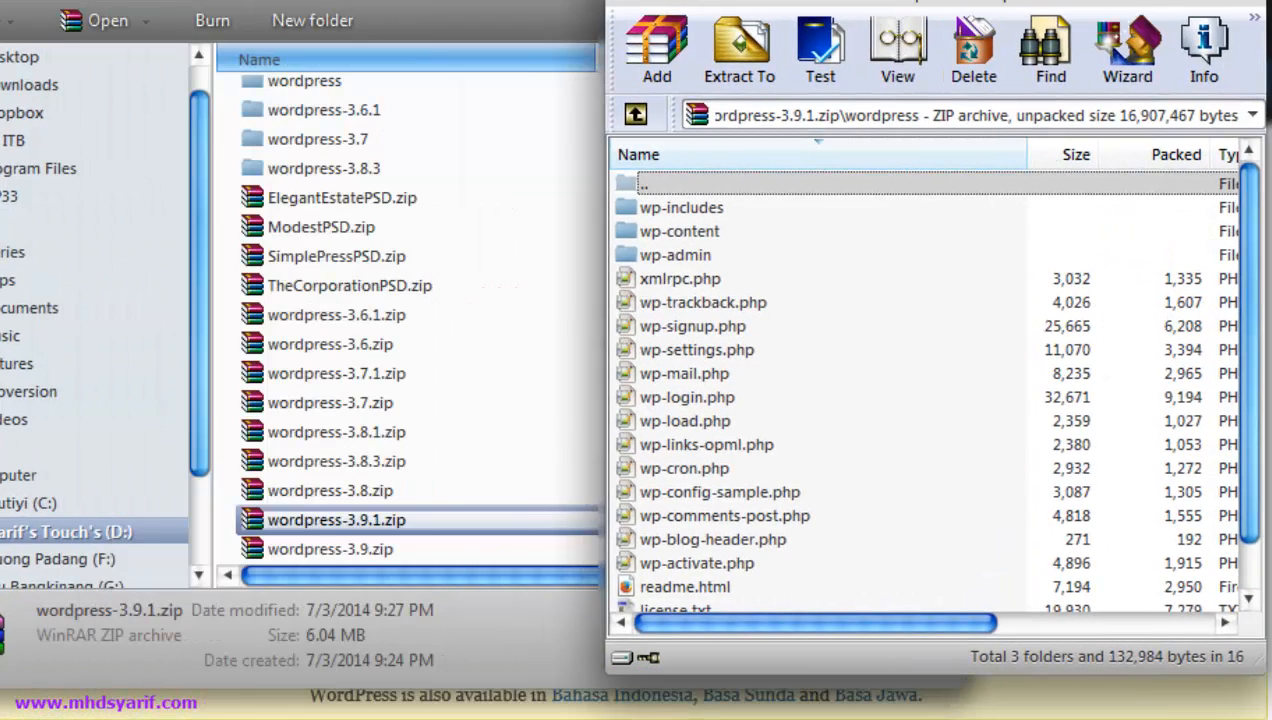
{"action": "left_click", "coordinate": [709, 205]}
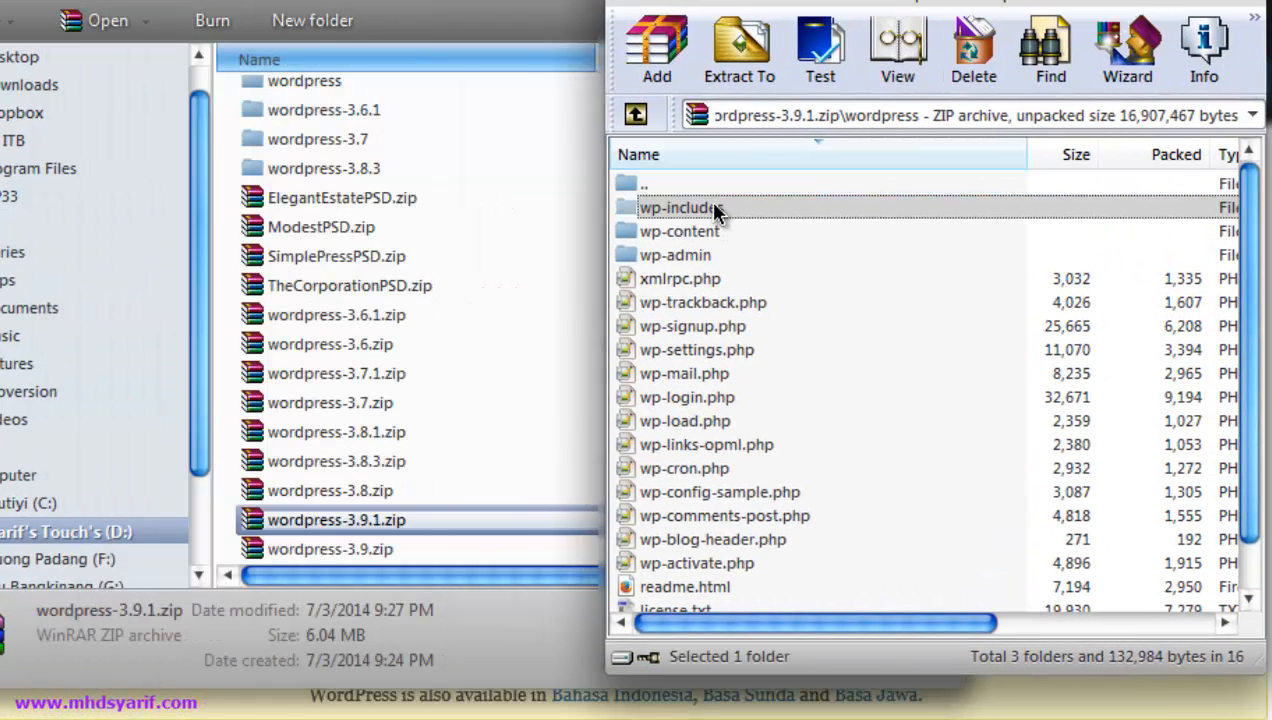
{"action": "left_click", "coordinate": [695, 312]}
{"action": "key", "text": "ctrl+a"}
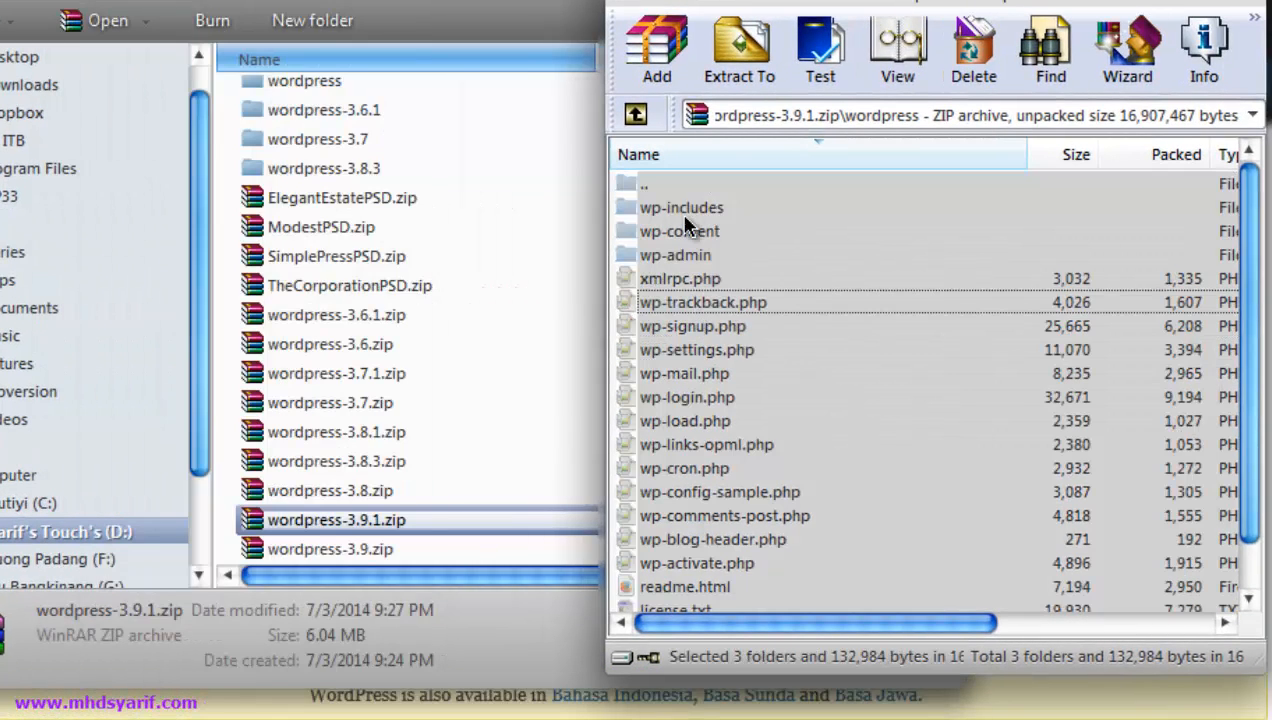
{"action": "left_click", "coordinate": [680, 184], "text": "ctrl"}
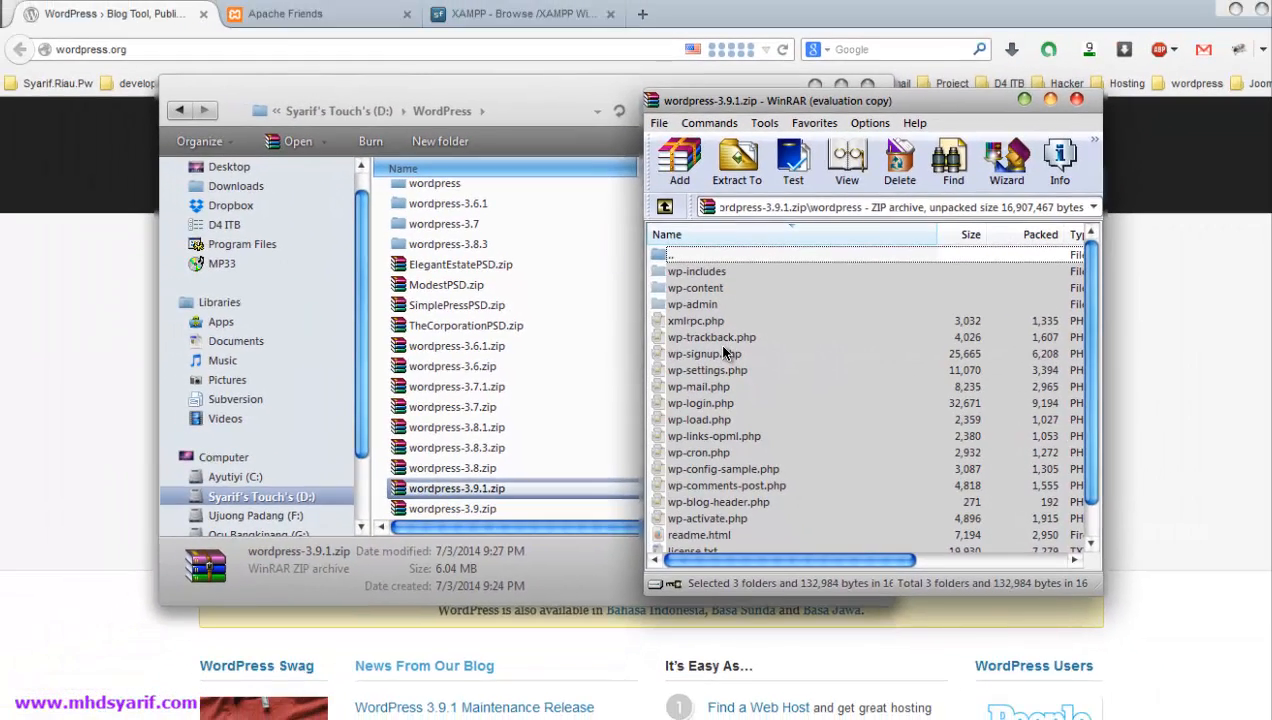
{"action": "left_click", "coordinate": [262, 477]}
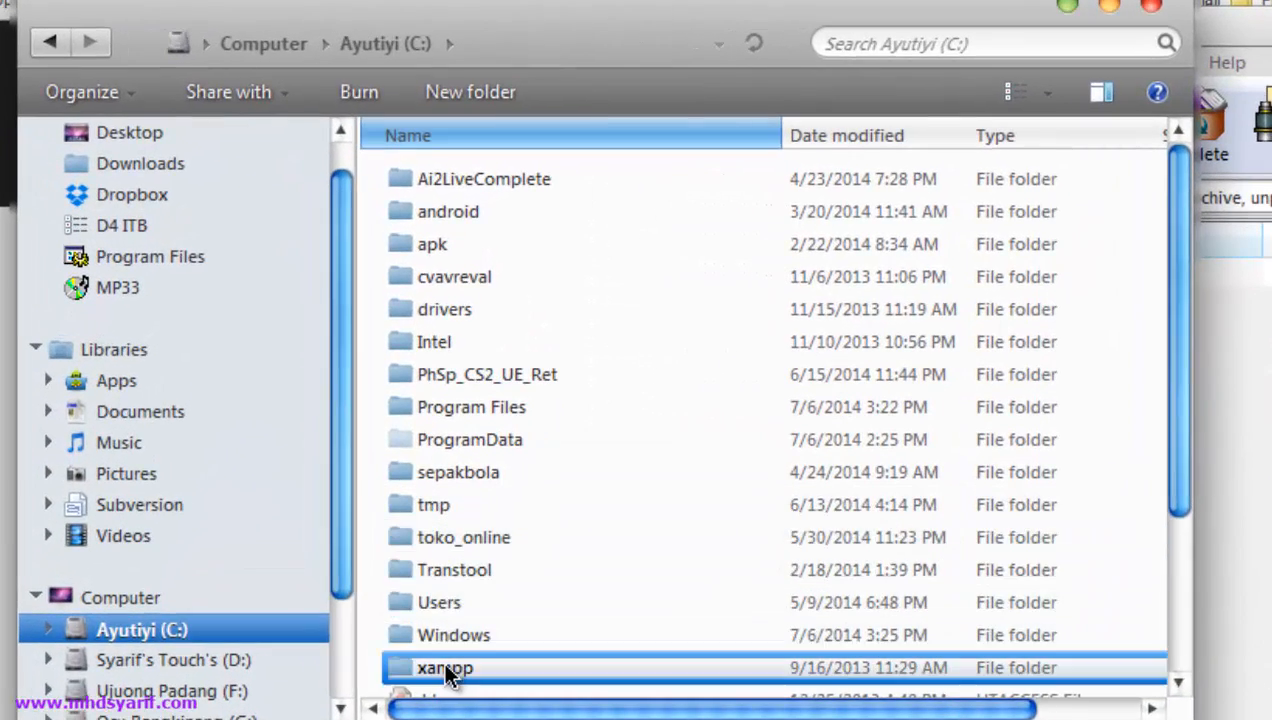
- In C:\xampp\htdocs, make a new folder named wordpress_3.9.1 and open it
{"action": "double_click", "coordinate": [450, 610]}
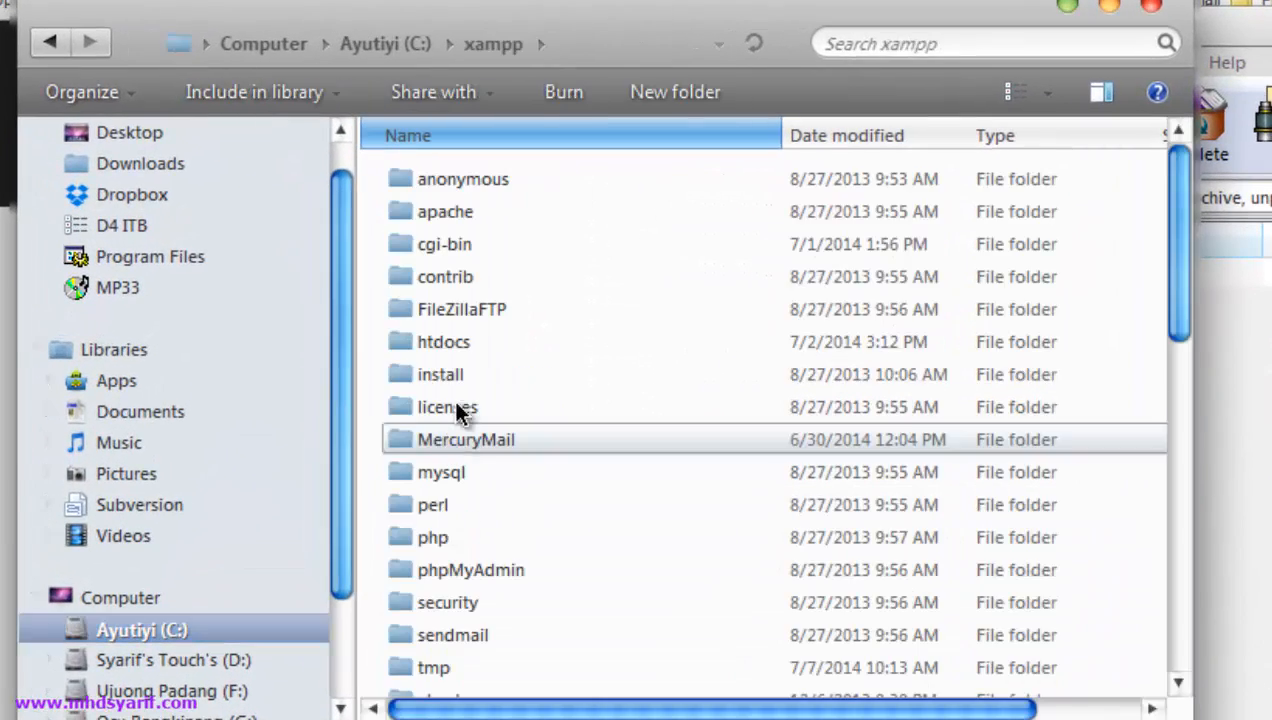
{"action": "double_click", "coordinate": [472, 342]}
{"action": "scroll", "coordinate": [550, 470], "scroll_direction": "down", "scroll_amount": 1}
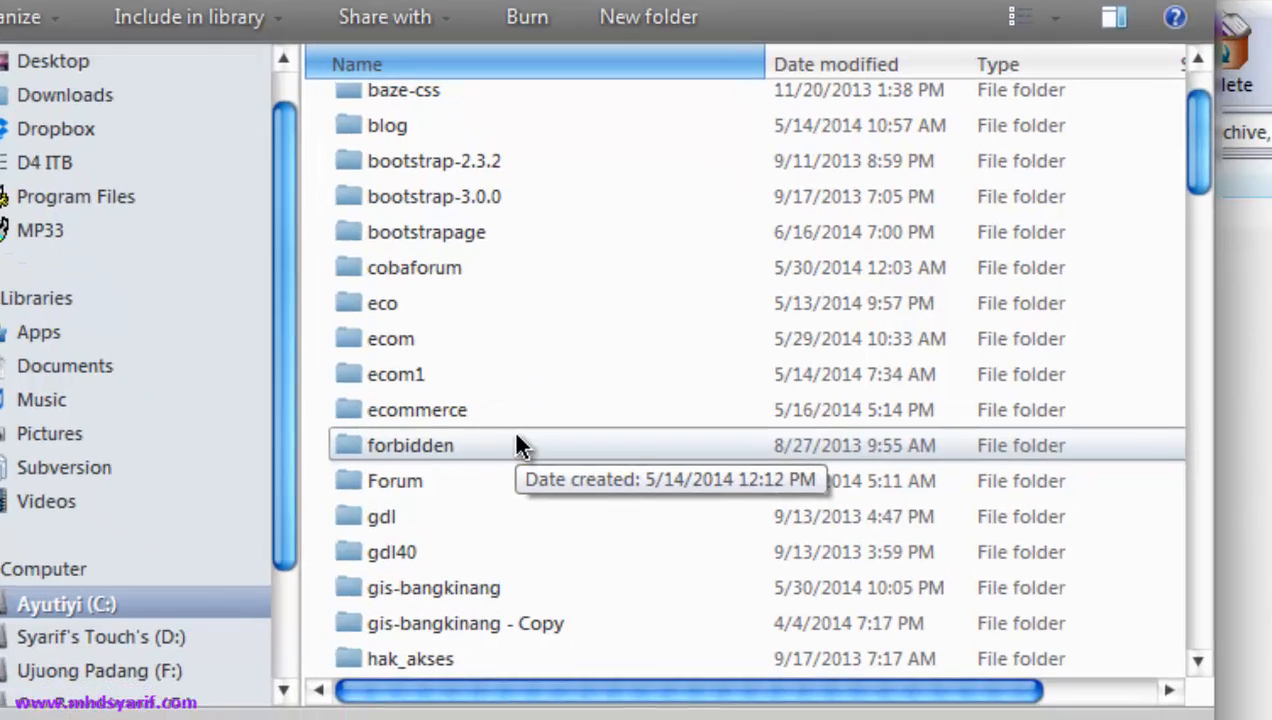
{"action": "type", "text": "wordpress"}
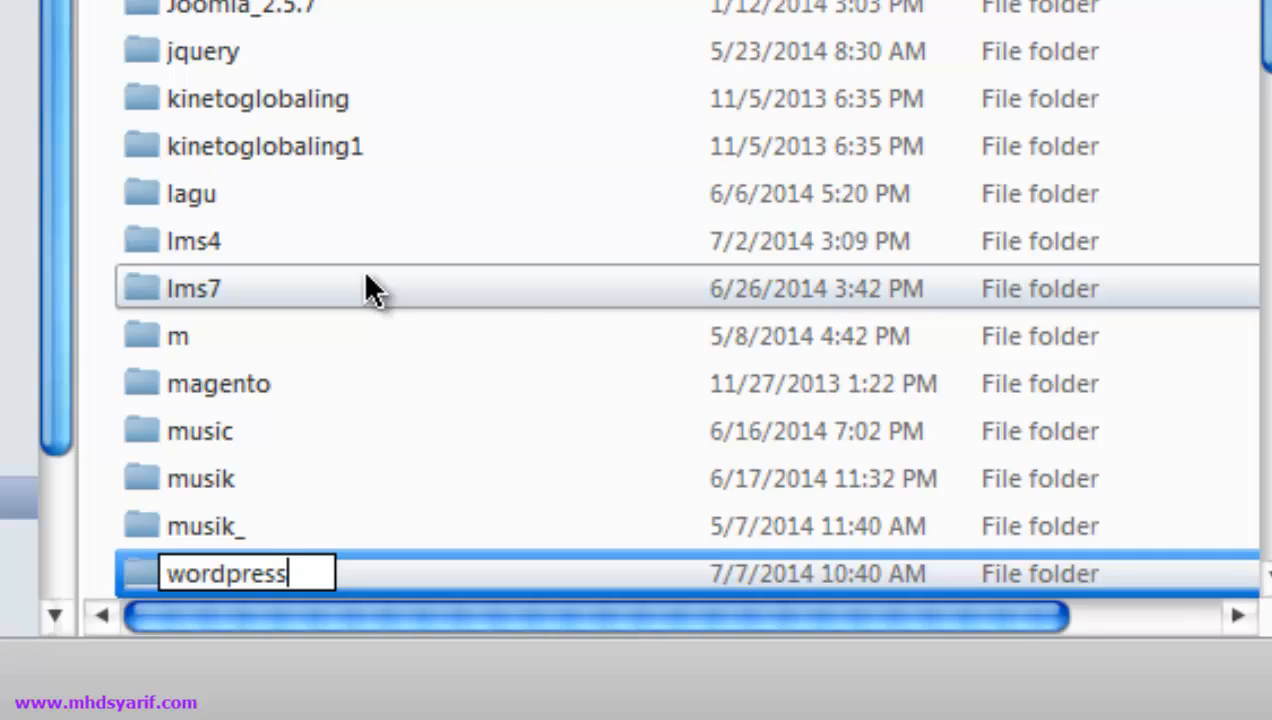
{"action": "type", "text": "3"}
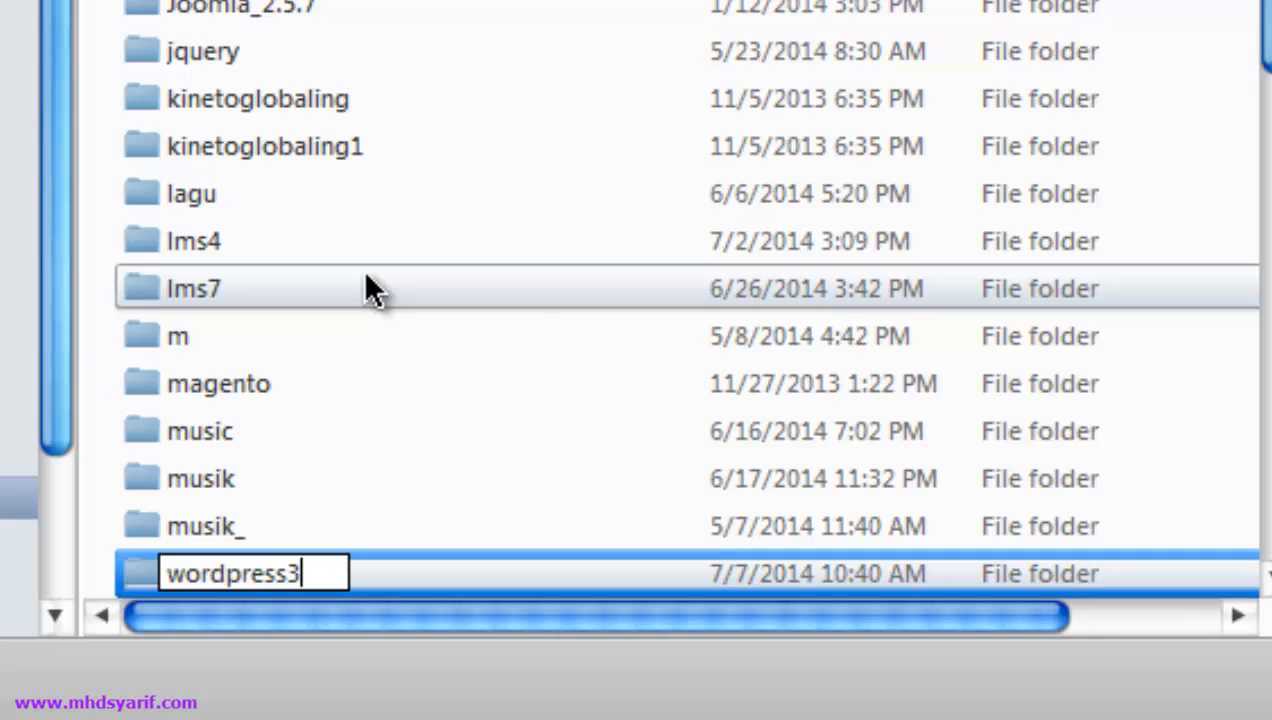
{"action": "type", "text": ".9.1"}
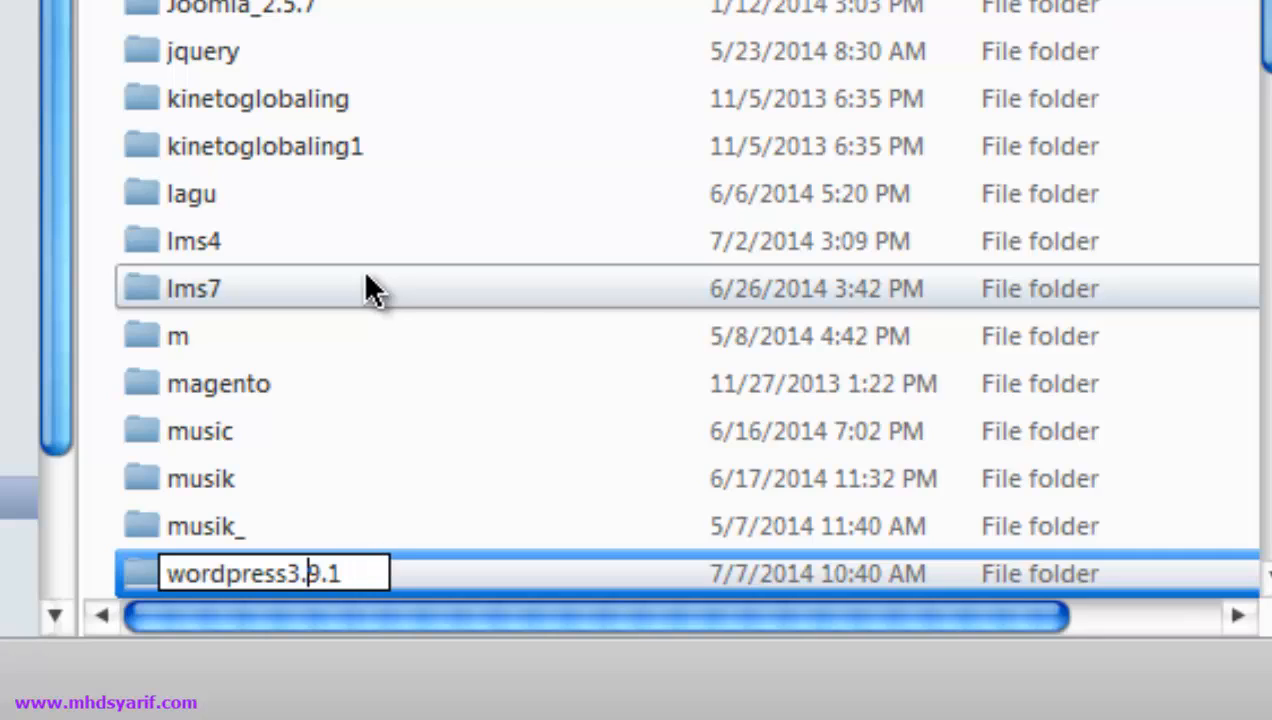
{"action": "key", "text": "Left"}
{"action": "key", "text": "Left"}
{"action": "type", "text": "_"}
{"action": "key", "text": "ctrl+a"}
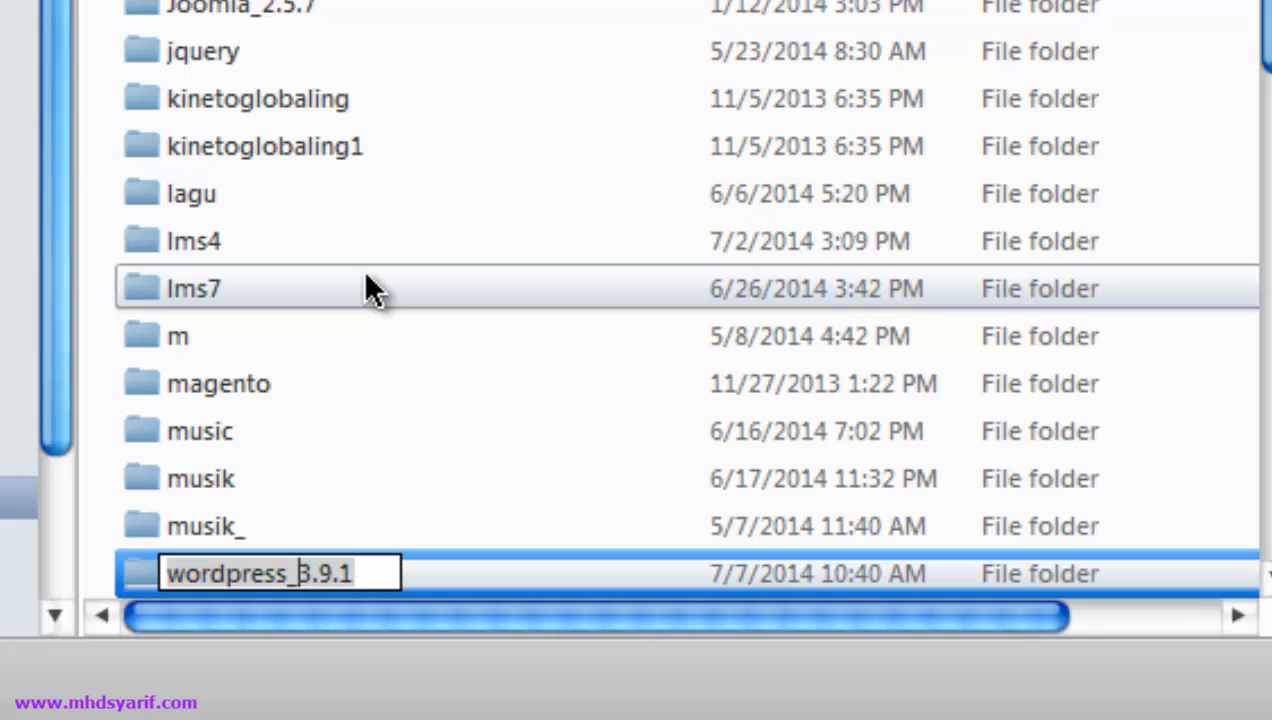
{"action": "key", "text": "Return"}
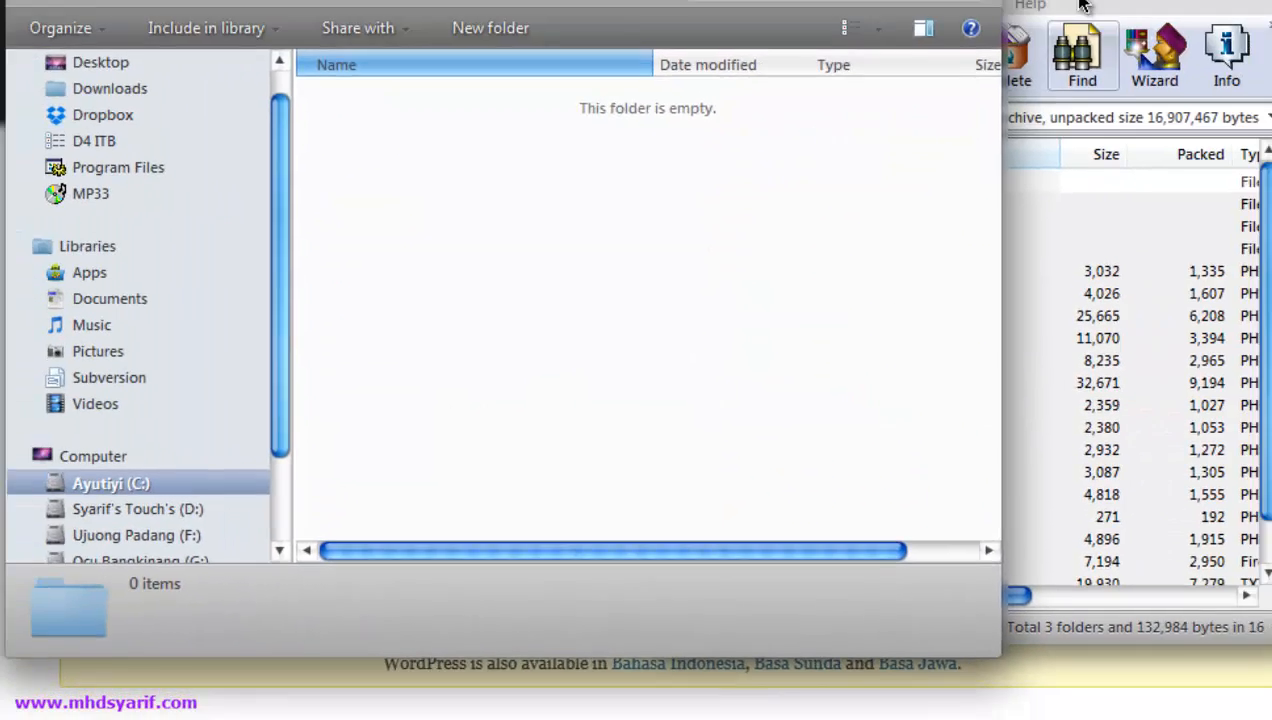
- Move the selected WordPress files into htdocs\wordpress_3.9.1, giving 19 items including wp-admin and index.php
{"action": "left_click_drag", "start_coordinate": [944, 107], "coordinate": [1096, 118]}
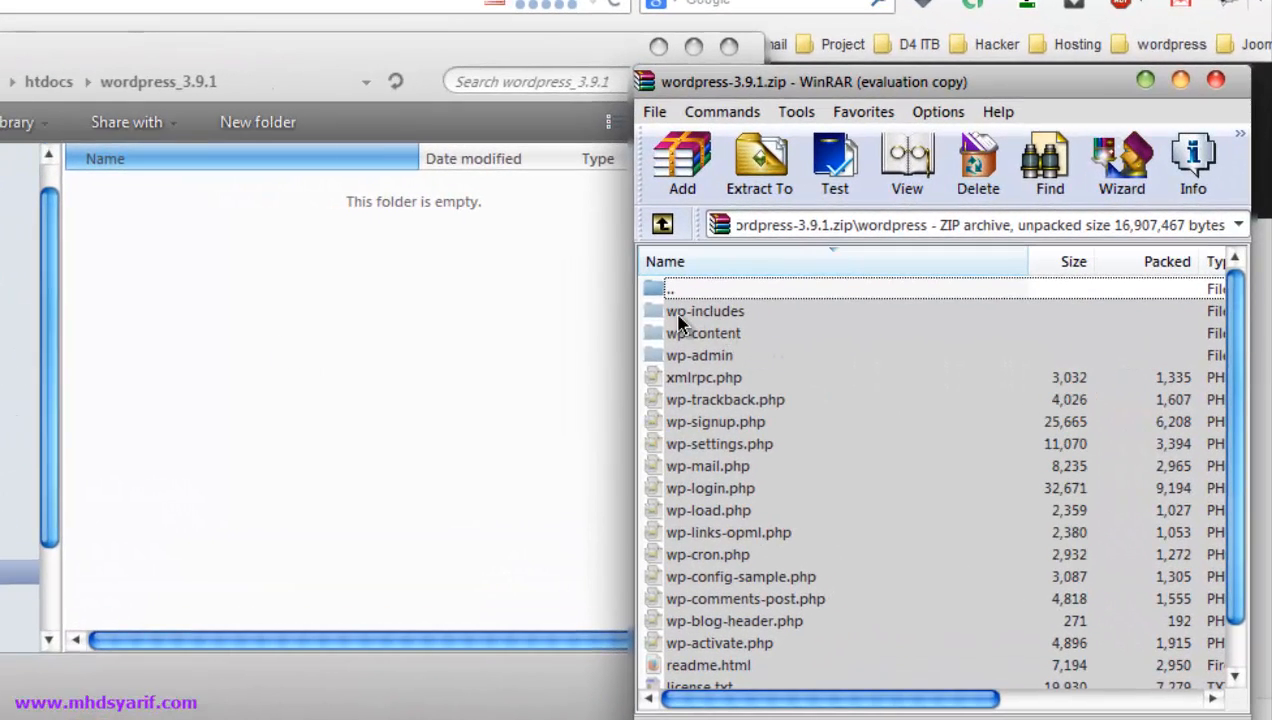
{"action": "left_click_drag", "start_coordinate": [701, 320], "coordinate": [281, 308]}
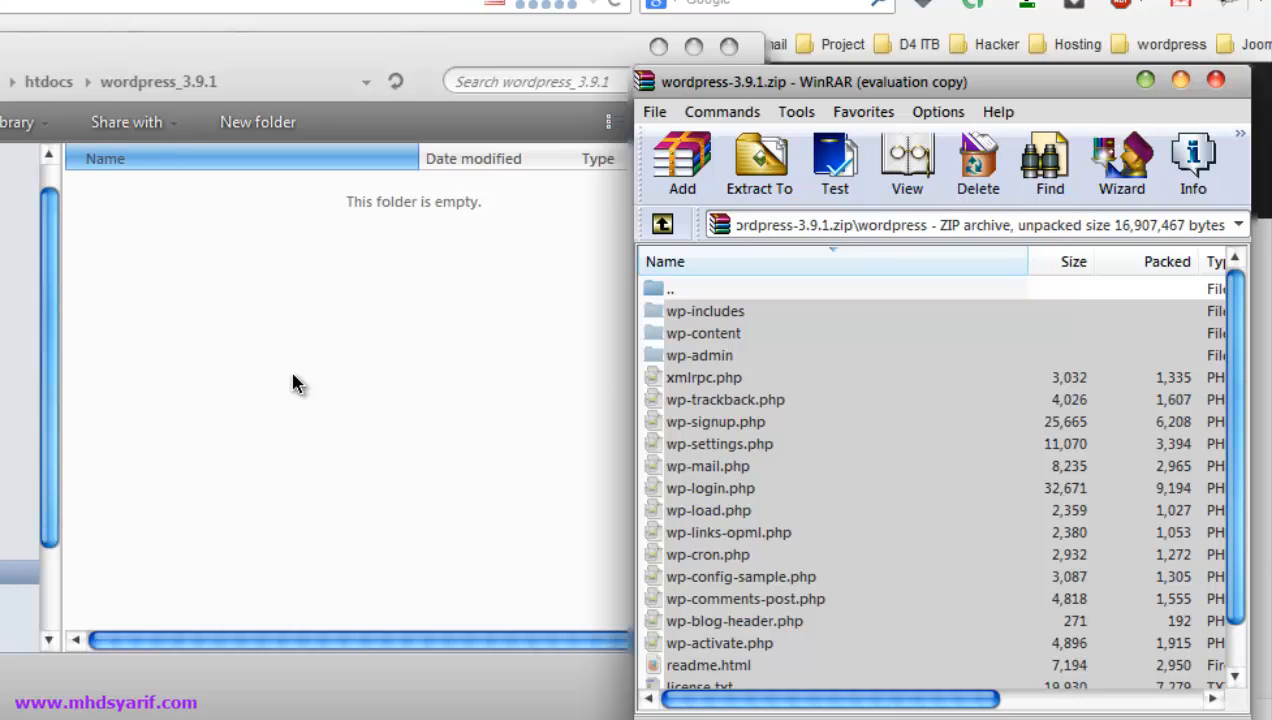
{"action": "left_click", "coordinate": [336, 263]}
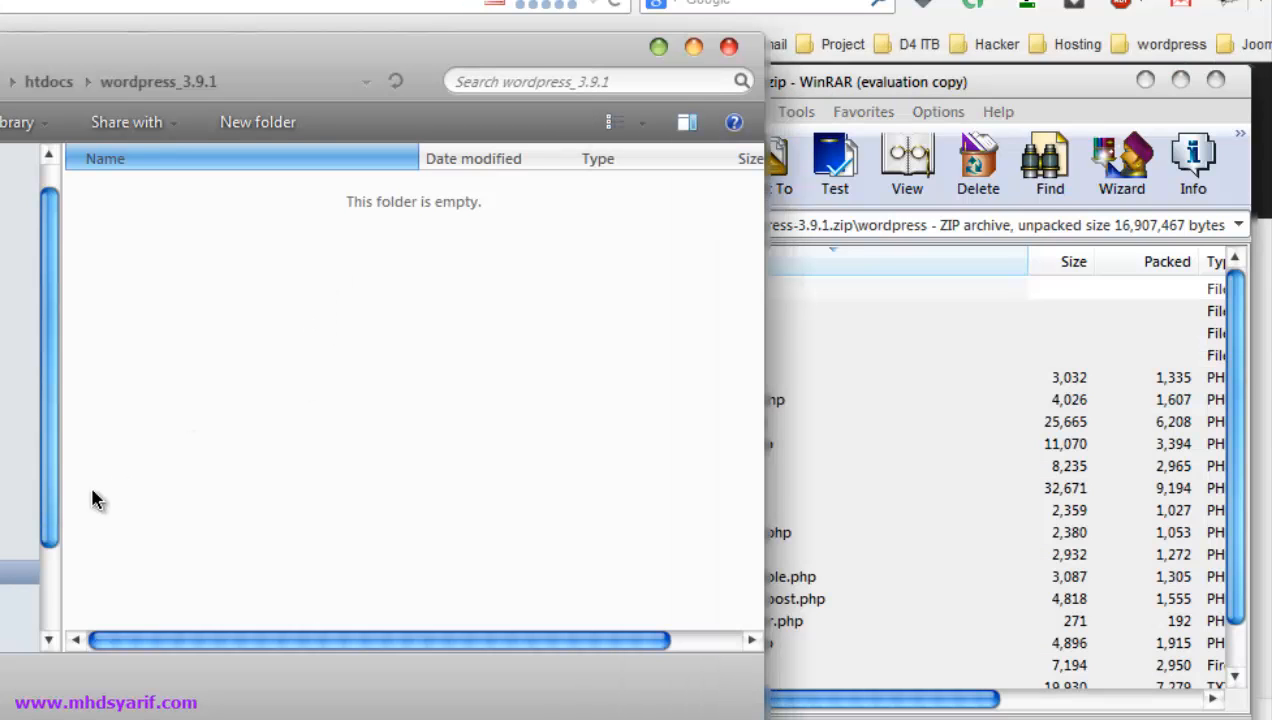
{"action": "key", "text": "ctrl+v"}
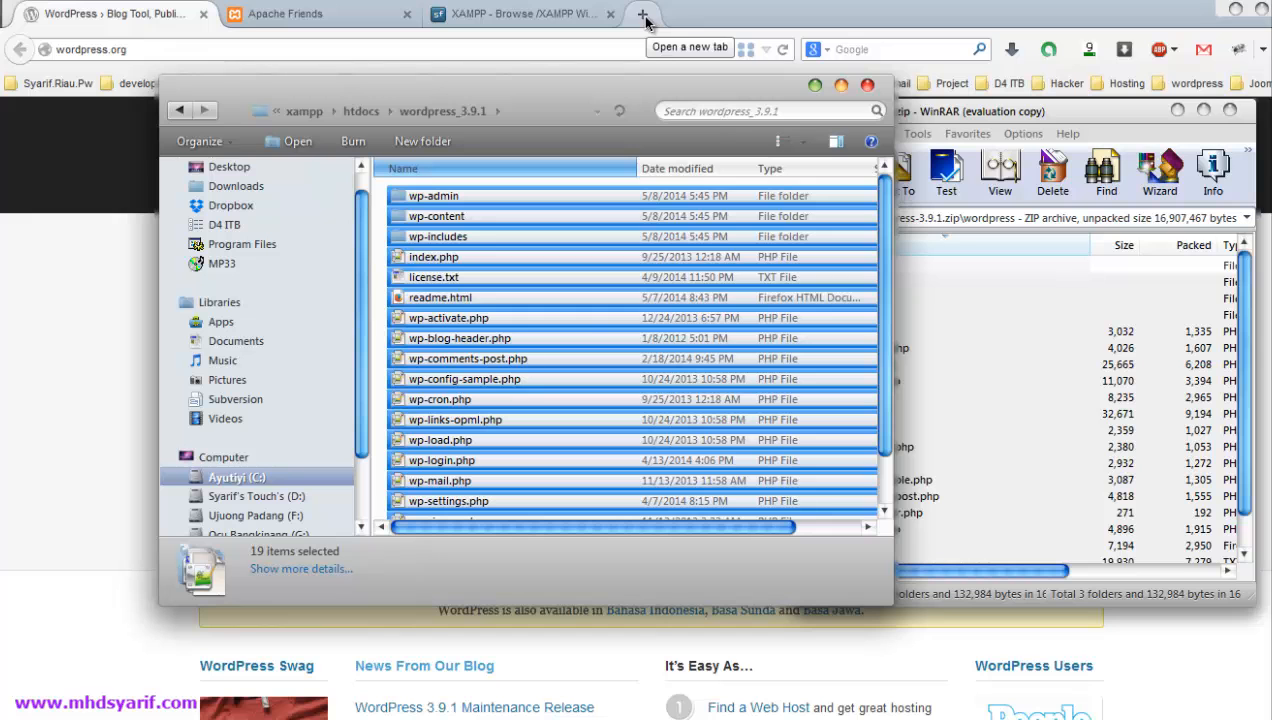
- Load localhost/wordpress_3.9.1 in a new tab to get the missing wp-config.php notice
{"action": "left_click", "coordinate": [645, 20]}
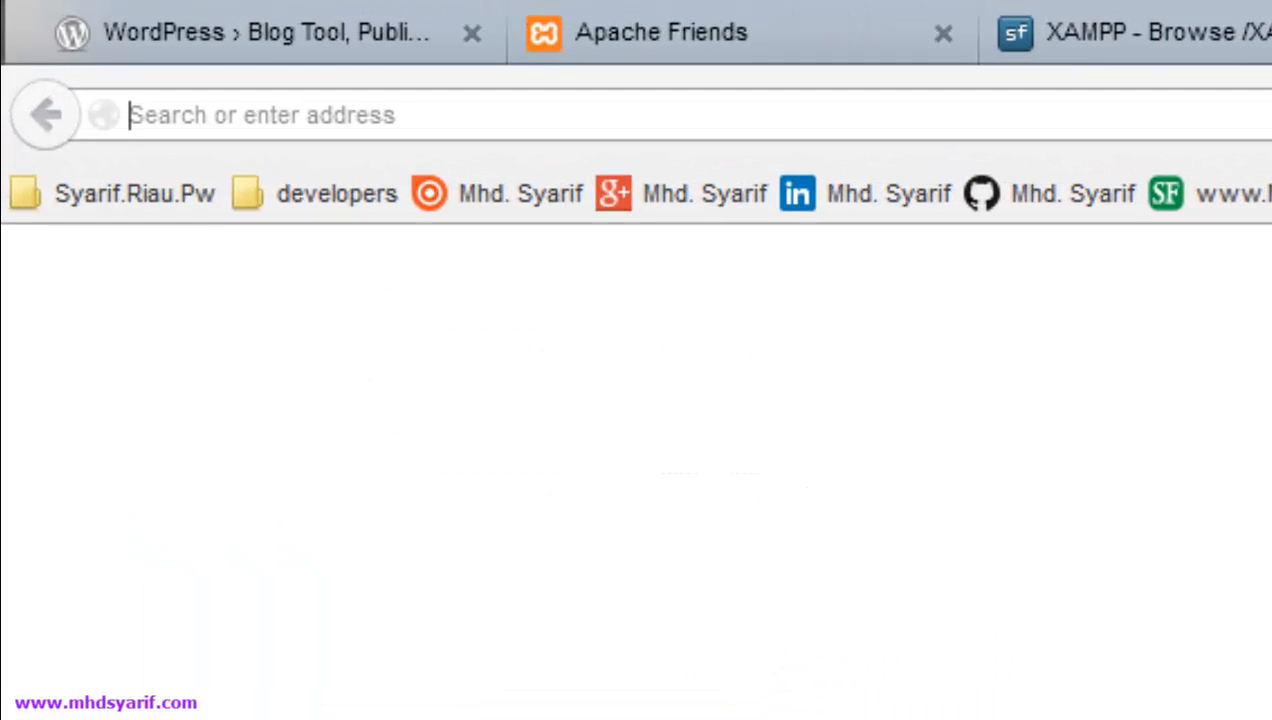
{"action": "type", "text": "lo"}
{"action": "key", "text": "Return"}
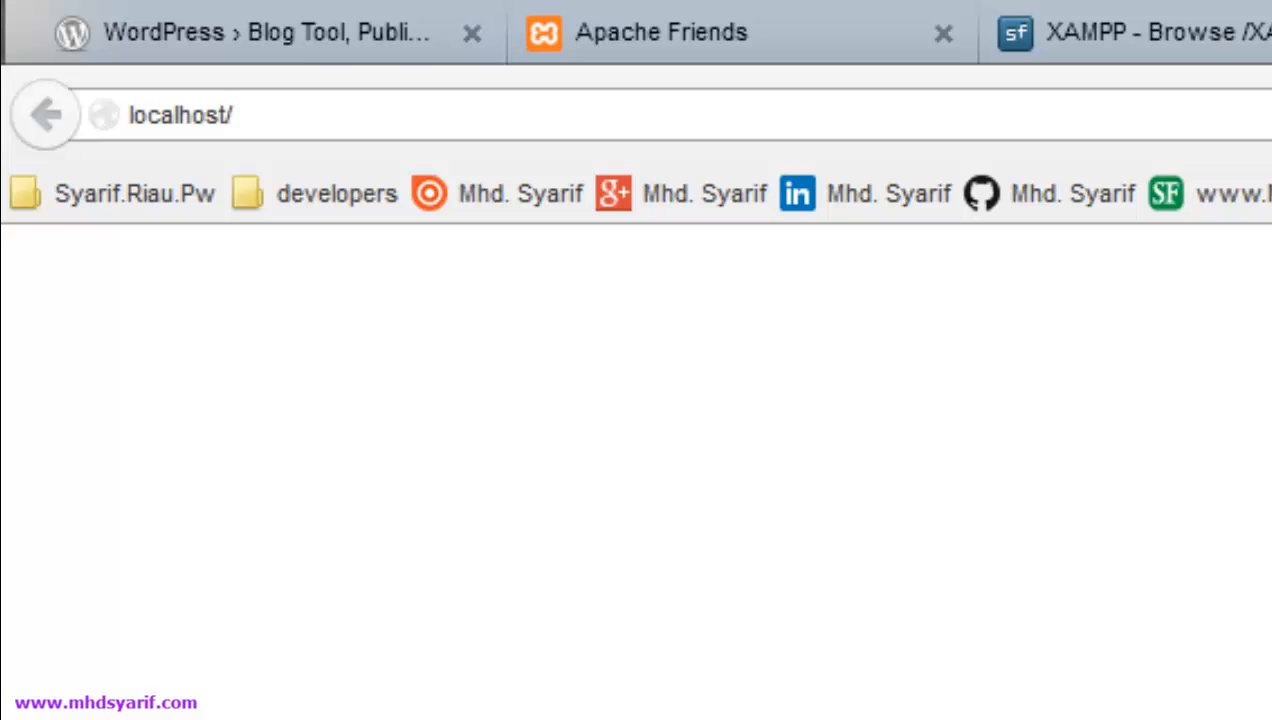
{"action": "type", "text": "word"}
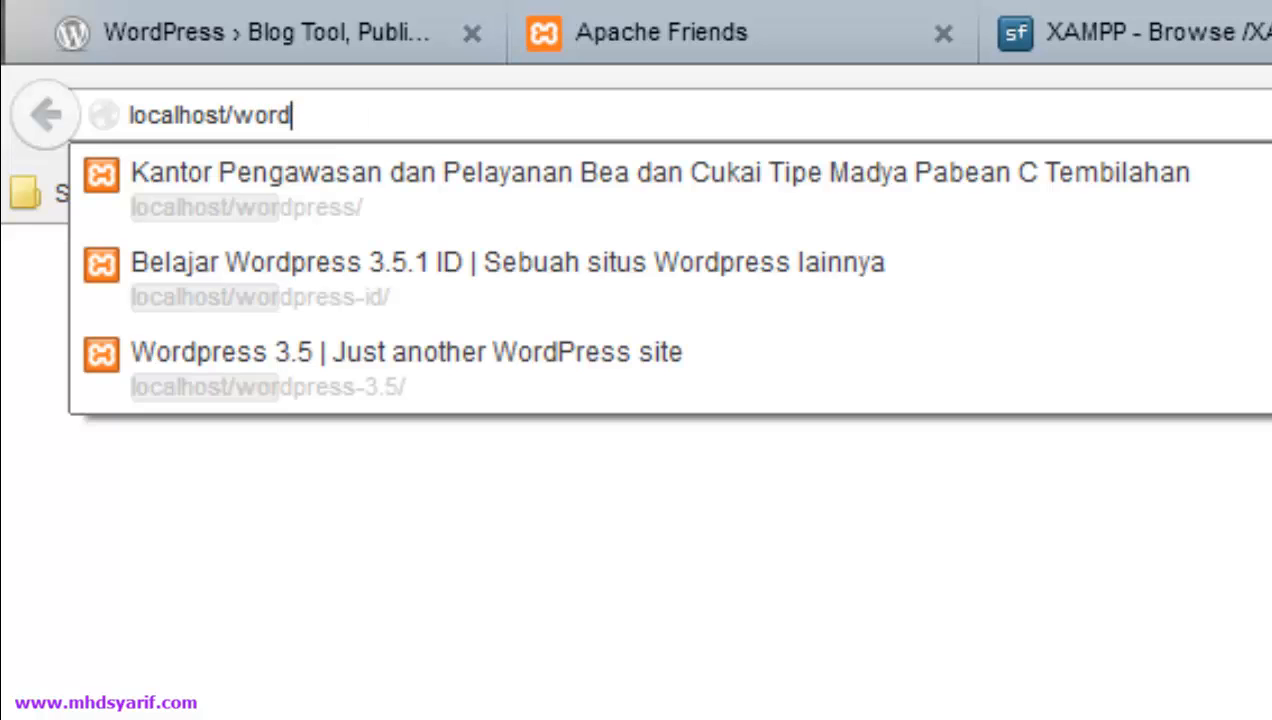
{"action": "type", "text": "press"}
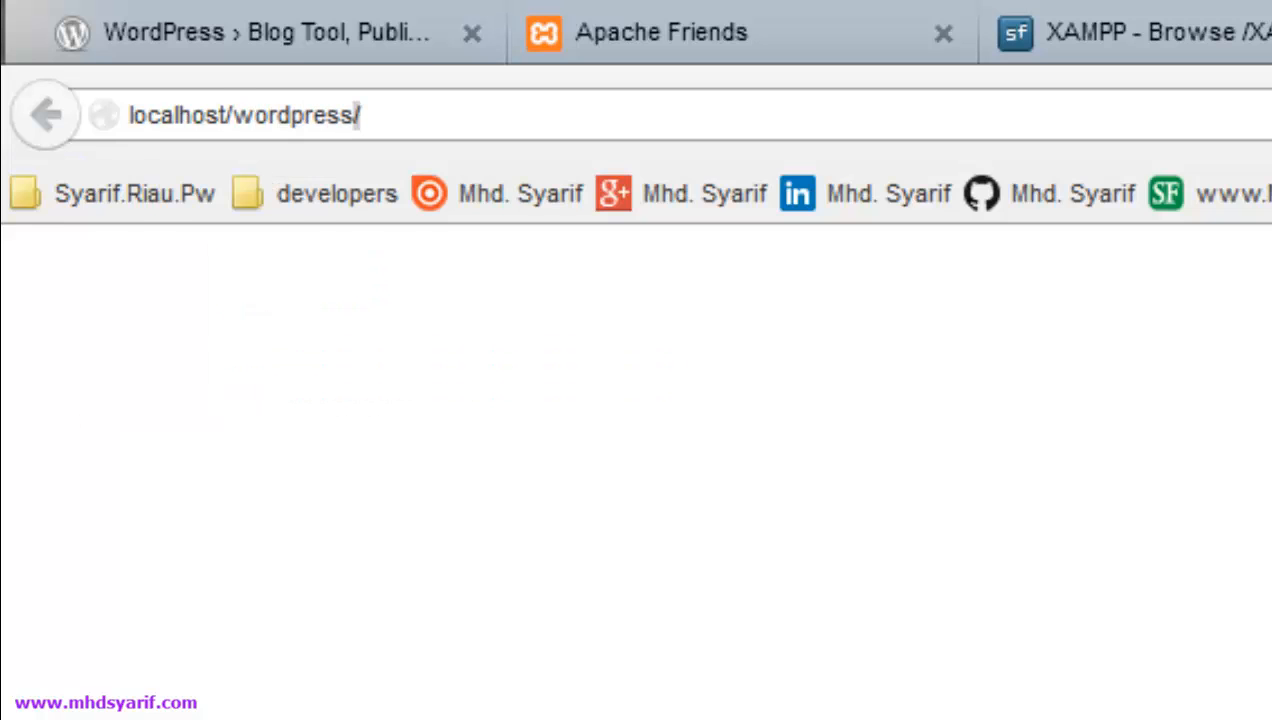
{"action": "type", "text": "_3.9.1"}
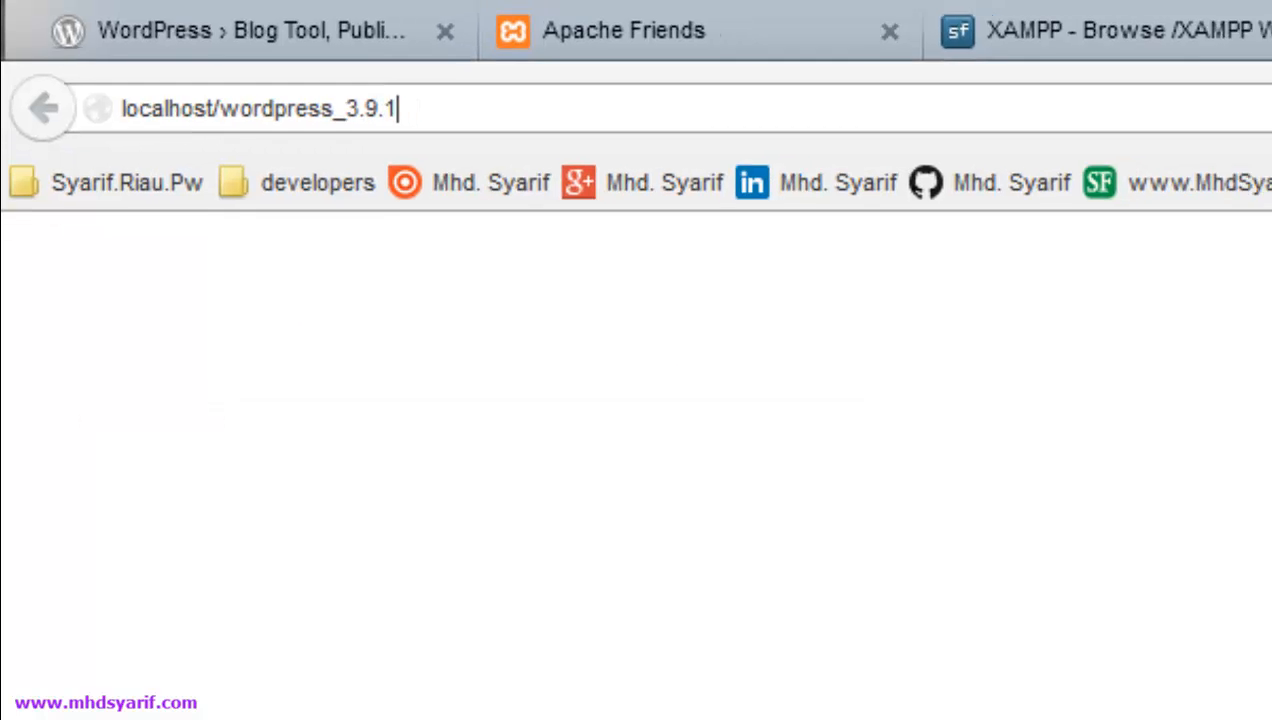
{"action": "key", "text": "Return"}
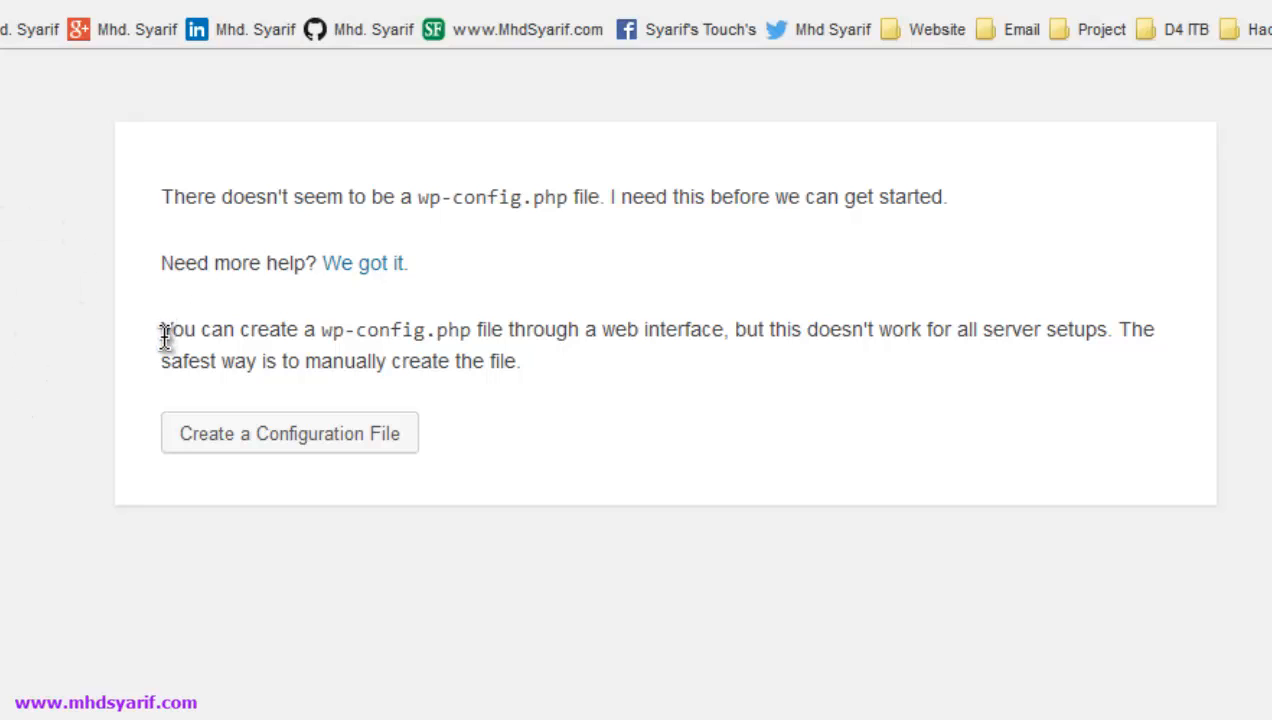
- Choose 'Create a Configuration File', then 'Let's go!' to reach the database details form
{"action": "left_click", "coordinate": [250, 444]}
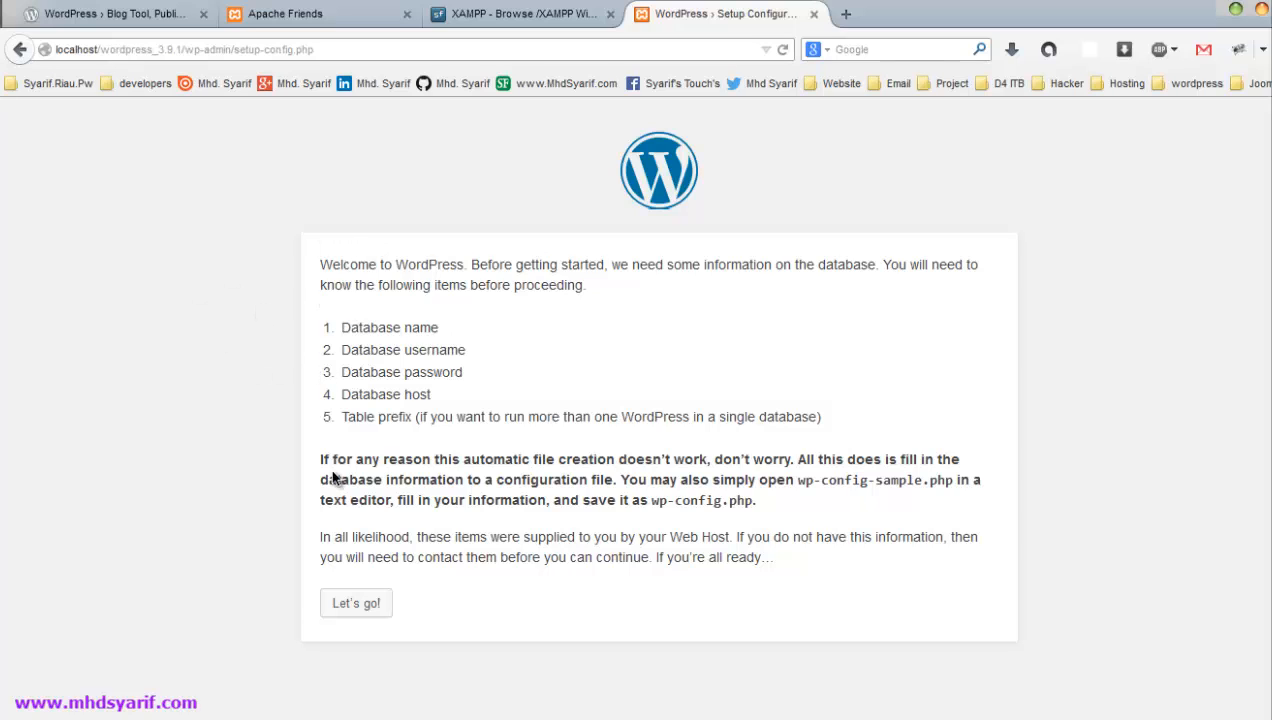
{"action": "left_click", "coordinate": [356, 610]}
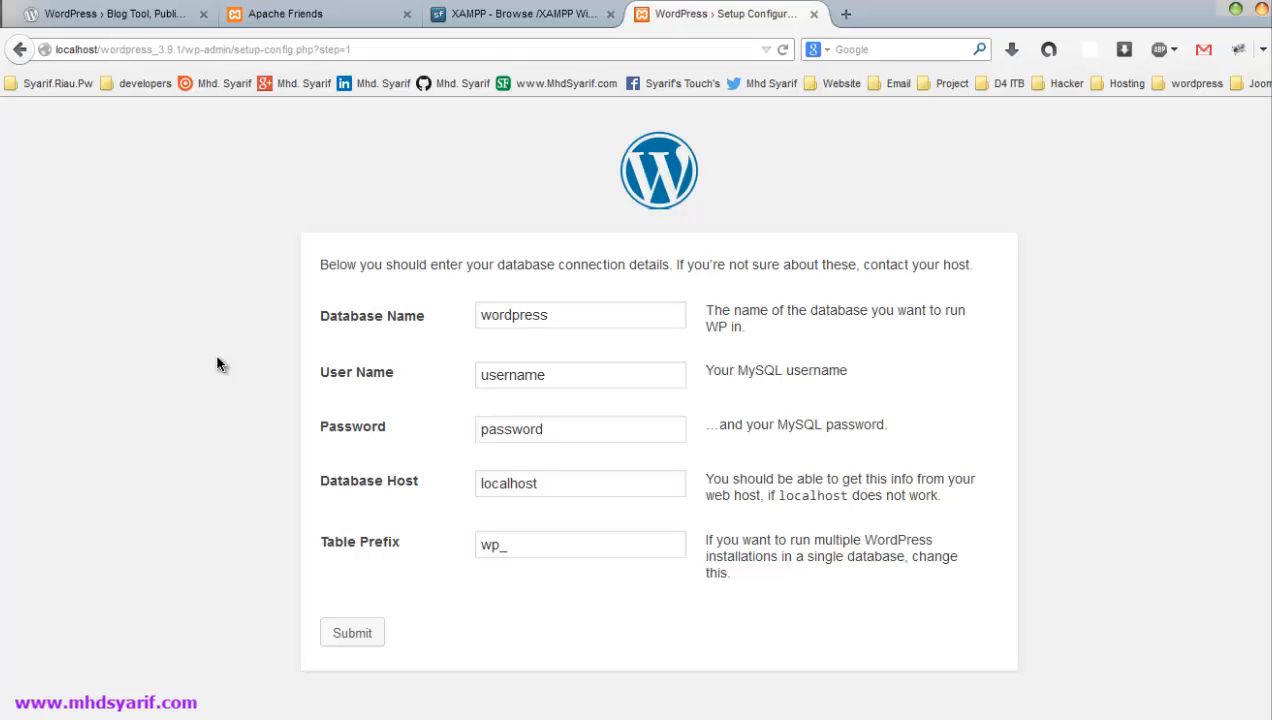
- Launch a Command Prompt and change into c:\xampp\mysql\bin
{"action": "key", "text": "super+r"}
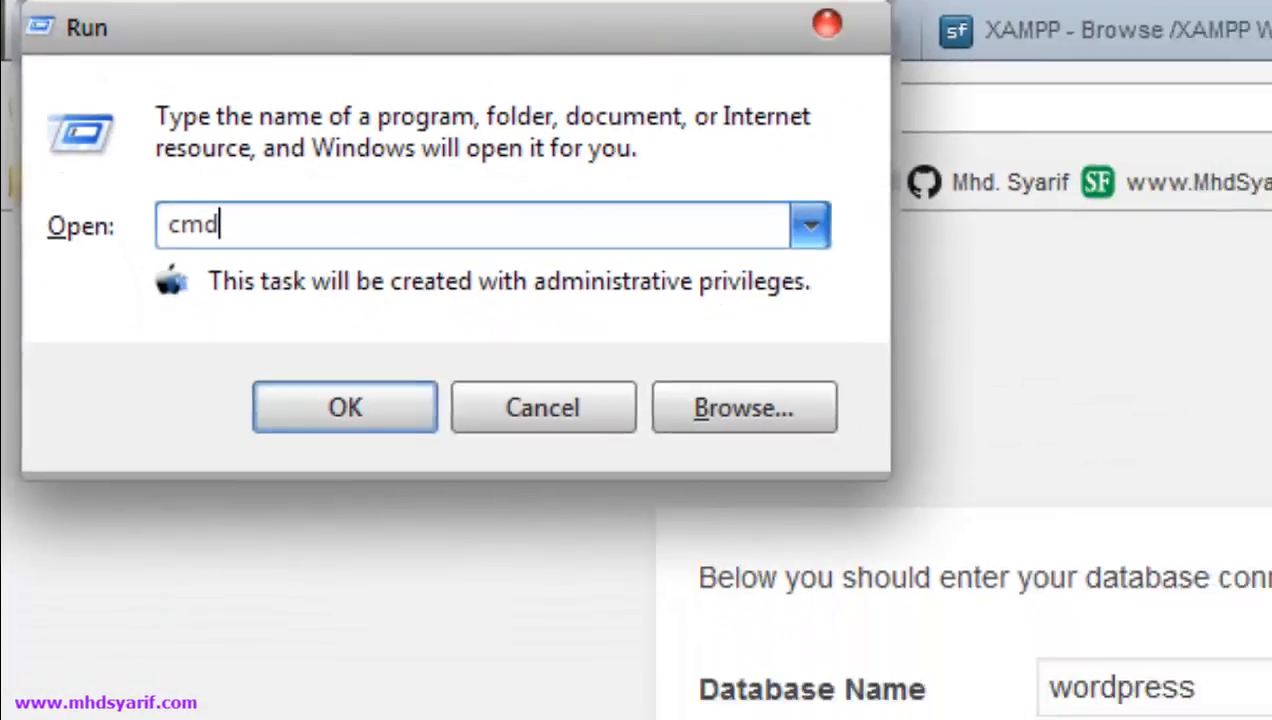
{"action": "key", "text": "Return"}
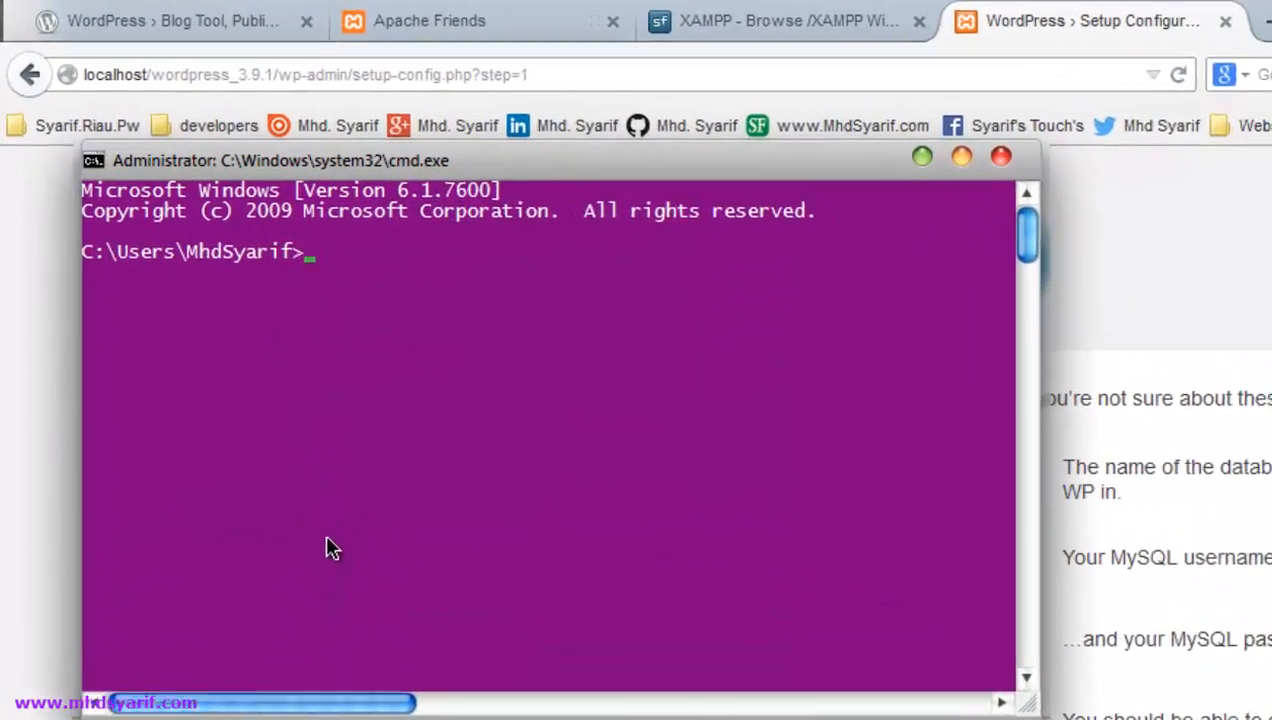
{"action": "type", "text": "cd"}
{"action": "type", "text": " c"}
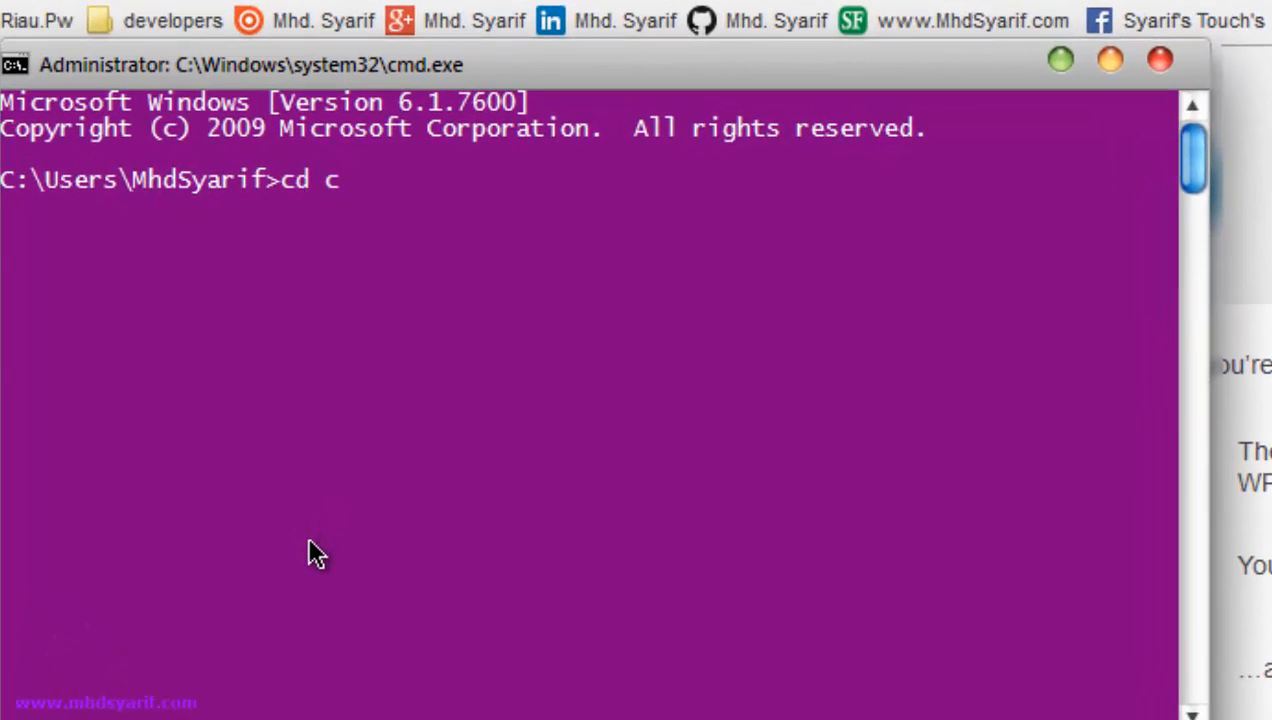
{"action": "type", "text": ":\\"}
{"action": "key", "text": "Return"}
{"action": "type", "text": "cd xm"}
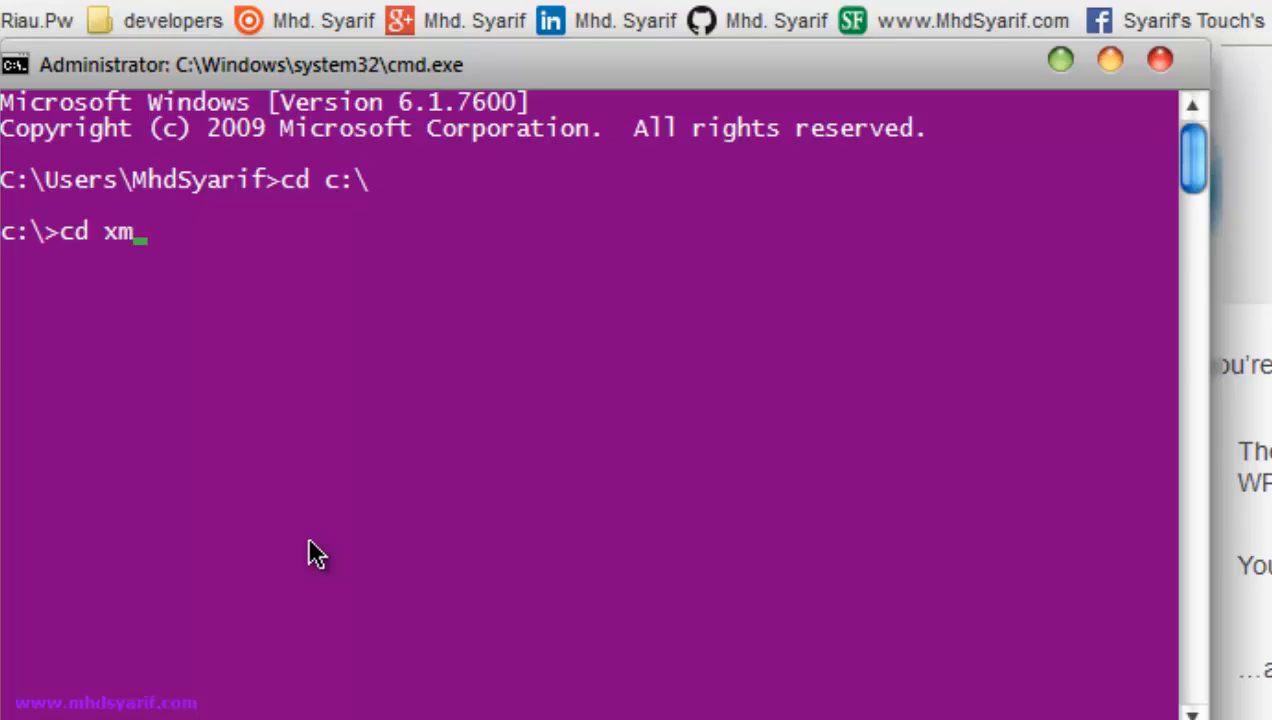
{"action": "key", "text": "BackSpace"}
{"action": "type", "text": "ampp"}
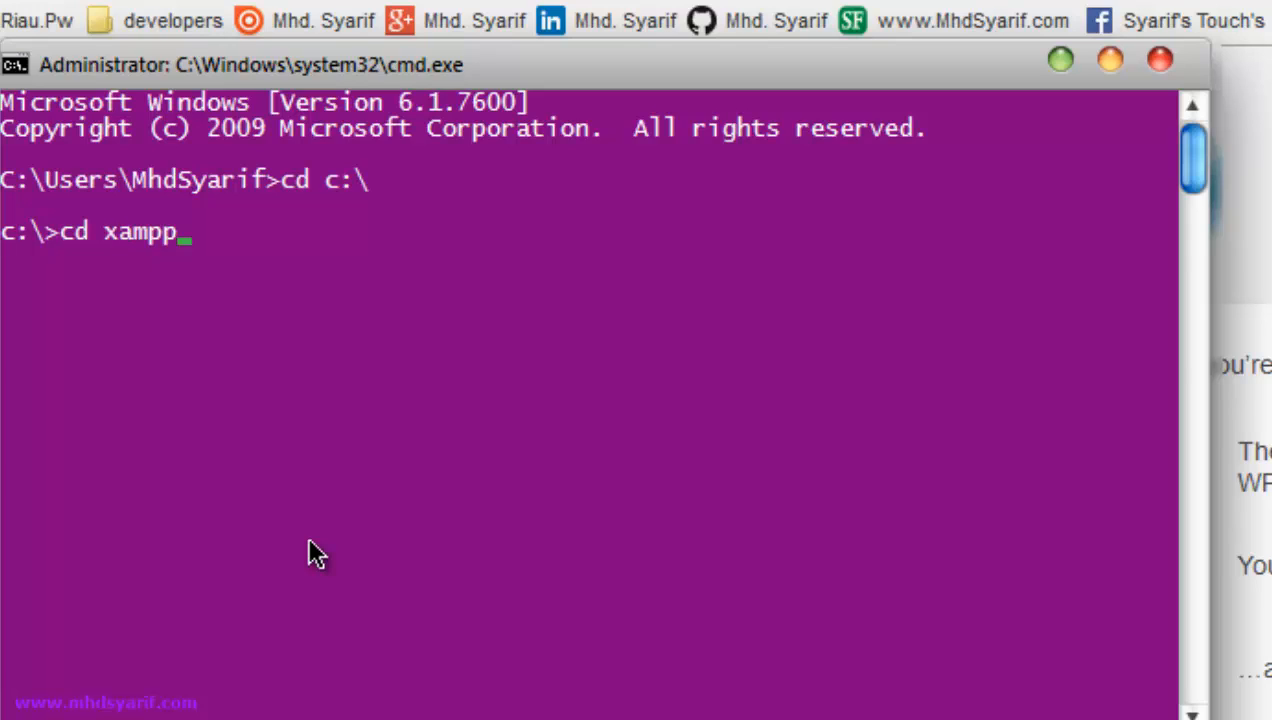
{"action": "type", "text": "\\mysql"}
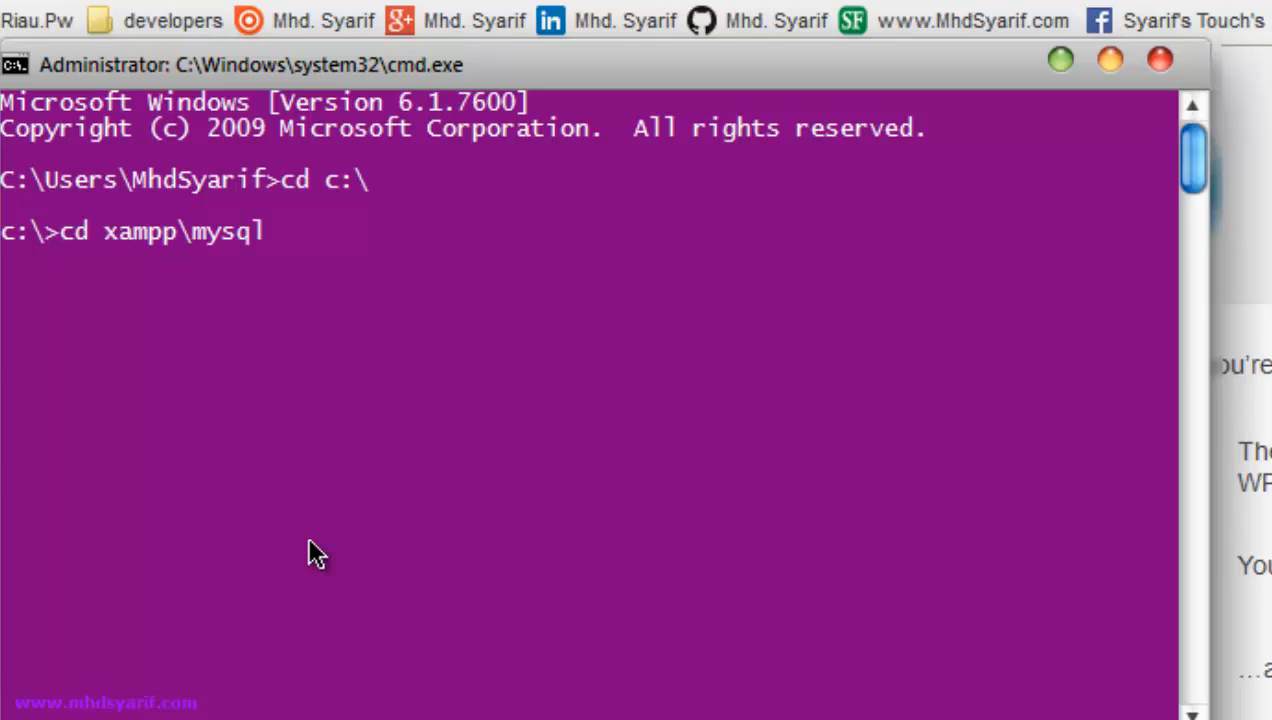
{"action": "type", "text": "\\bin"}
{"action": "key", "text": "Return"}
- Run mysql.exe -u with the database user name and -p, then submit the account password
{"action": "type", "text": "mys"}
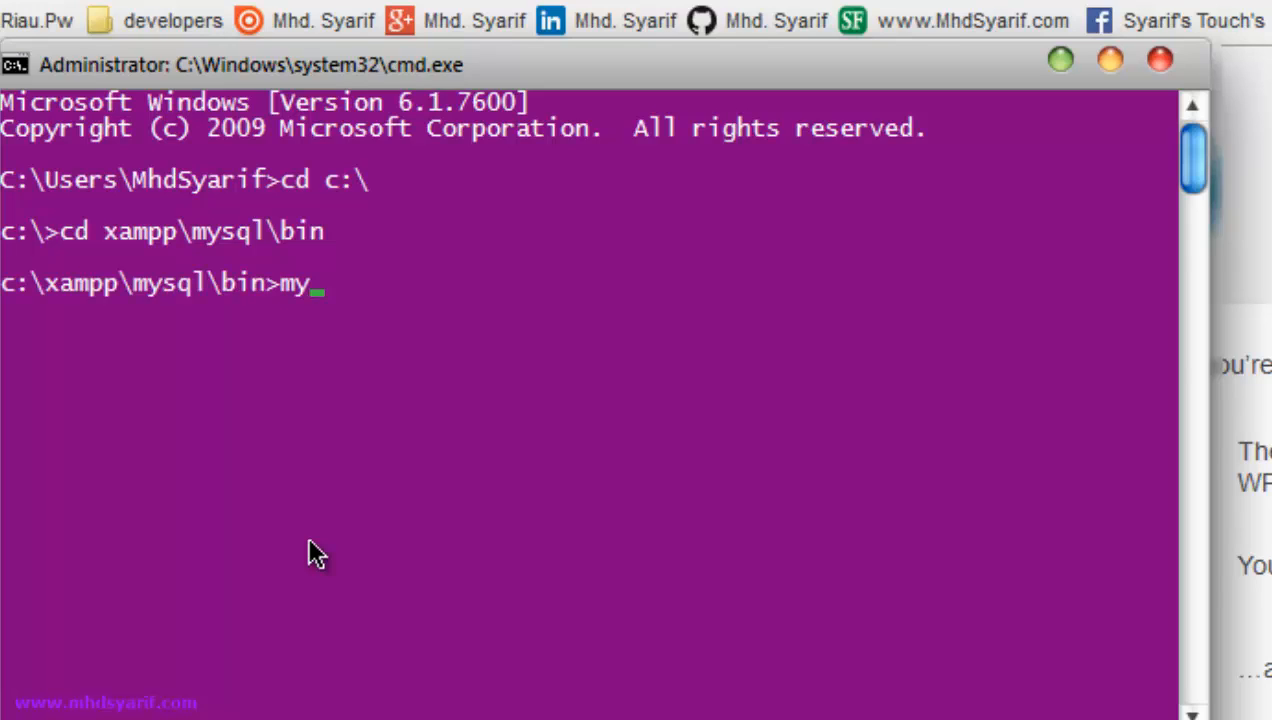
{"action": "key", "text": "Tab"}
{"action": "type", "text": "-"}
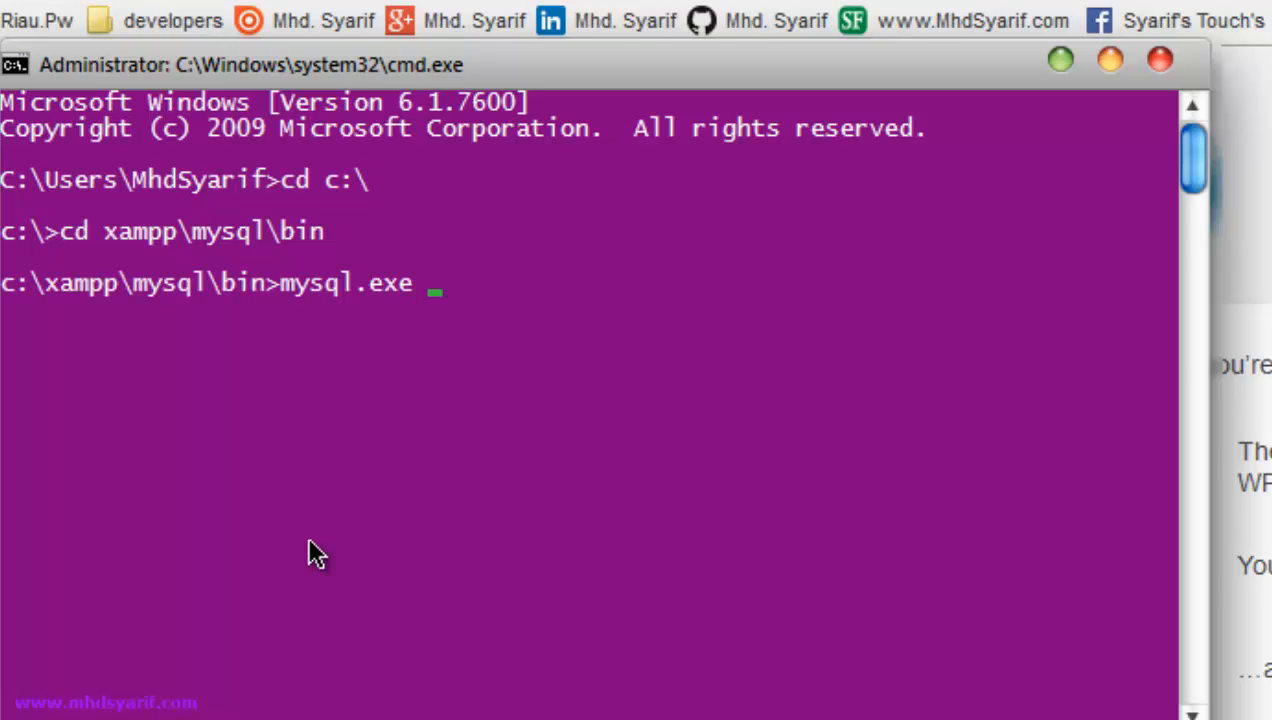
{"action": "key", "text": "BackSpace"}
{"action": "type", "text": "u"}
{"action": "type", "text": "root"}
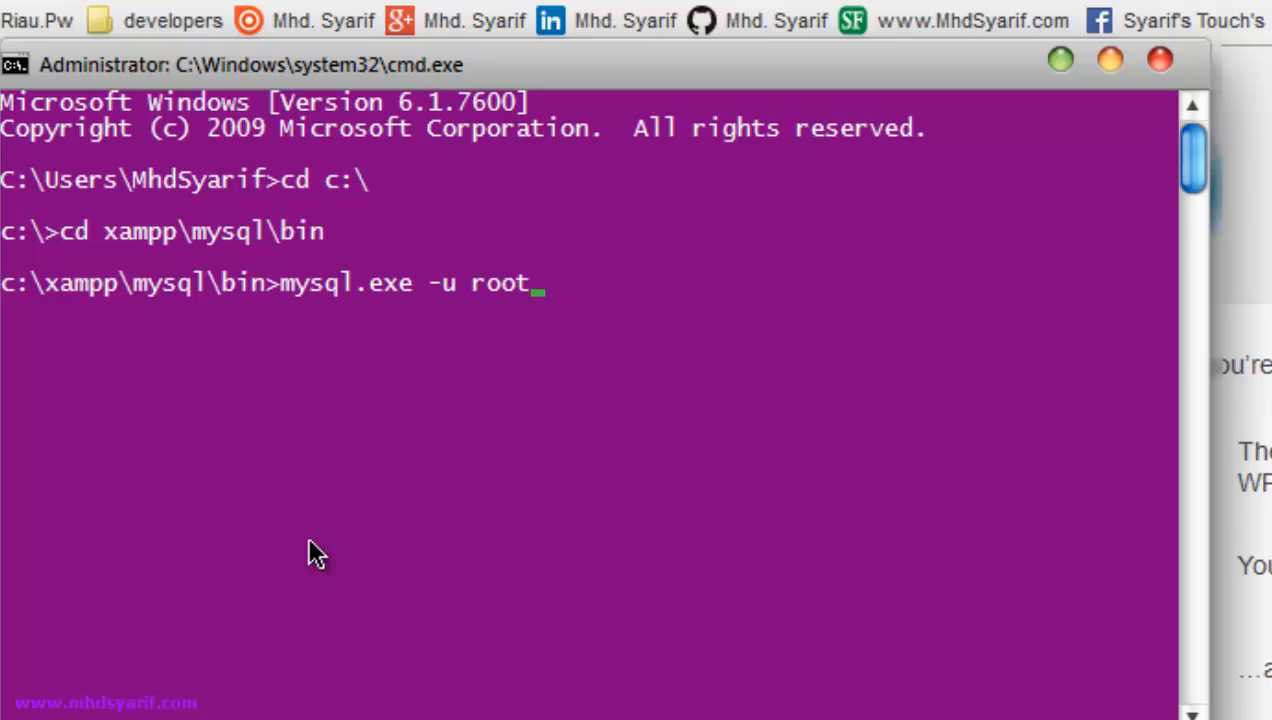
{"action": "key", "text": "BackSpace"}
{"action": "key", "text": "BackSpace"}
{"action": "key", "text": "BackSpace"}
{"action": "key", "text": "BackSpace"}
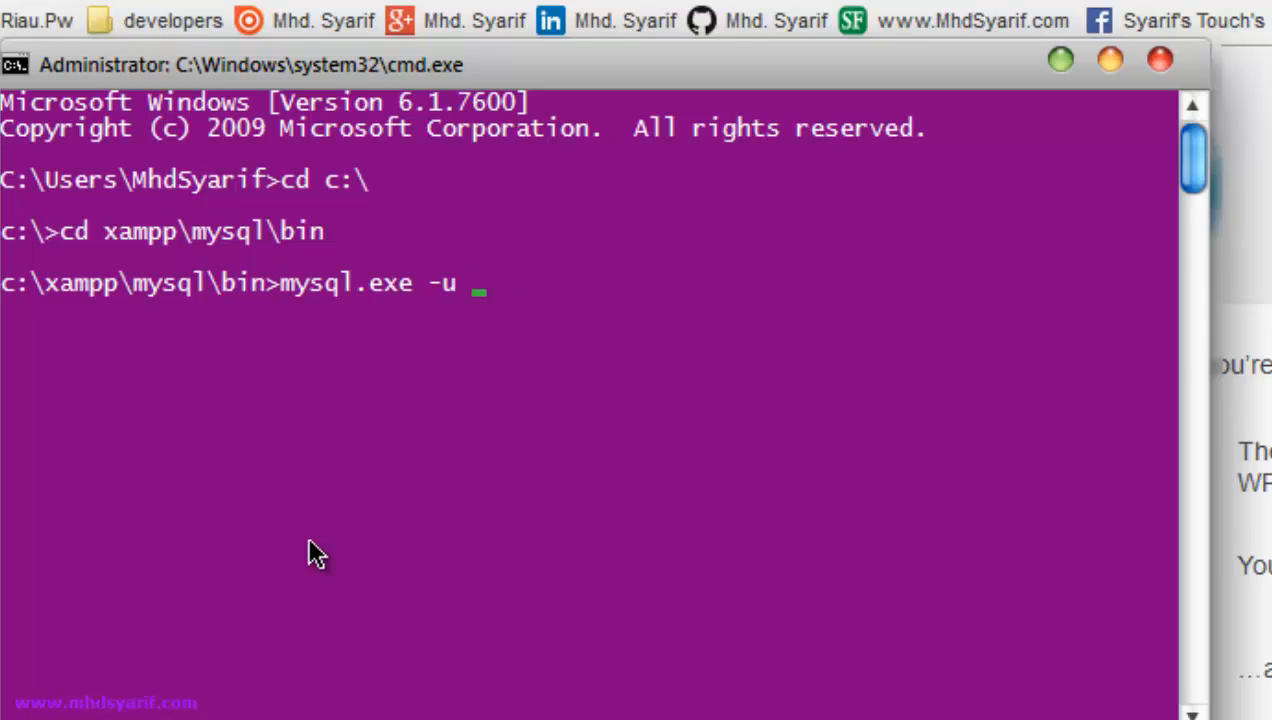
{"action": "type", "text": "syarif"}
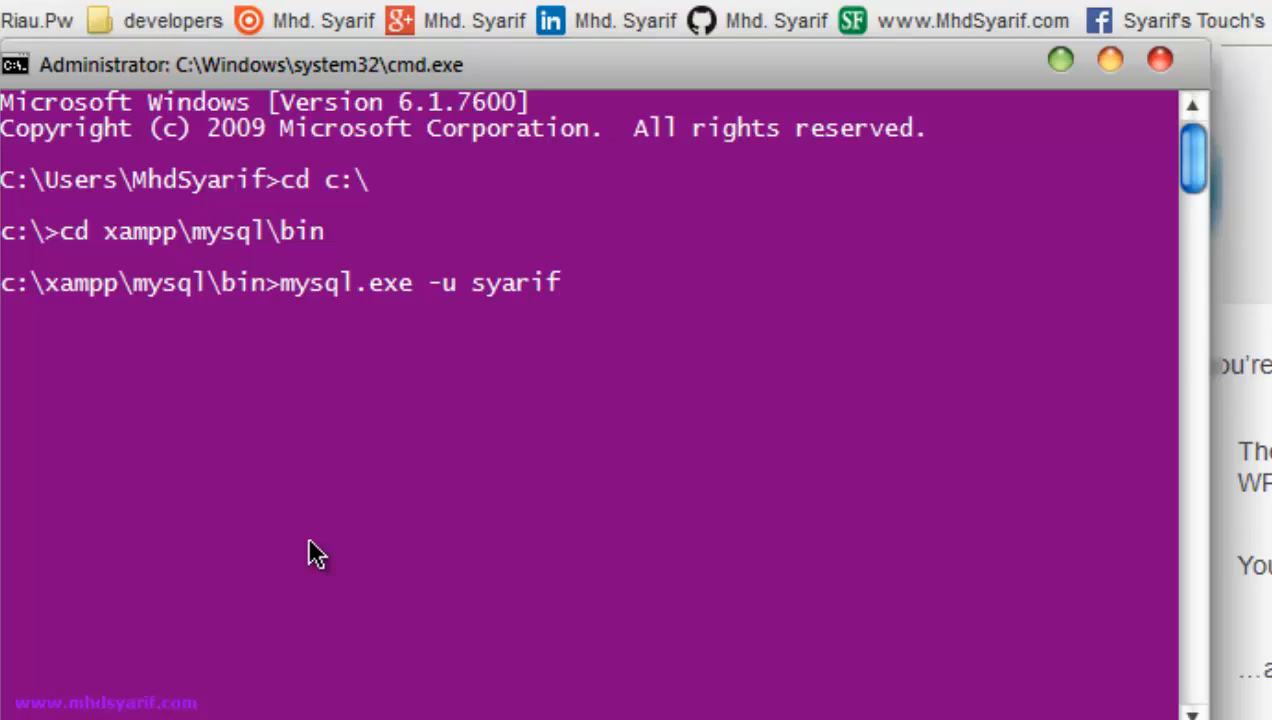
{"action": "type", "text": " -p"}
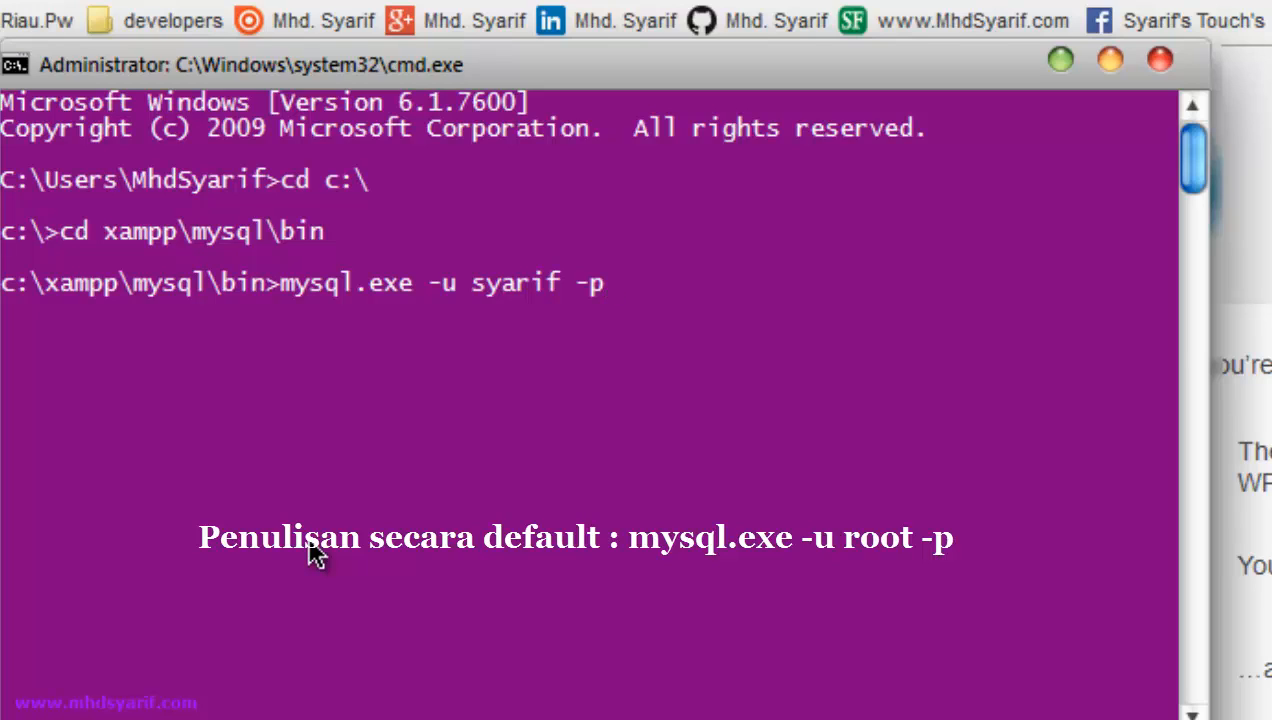
{"action": "key", "text": "Return"}
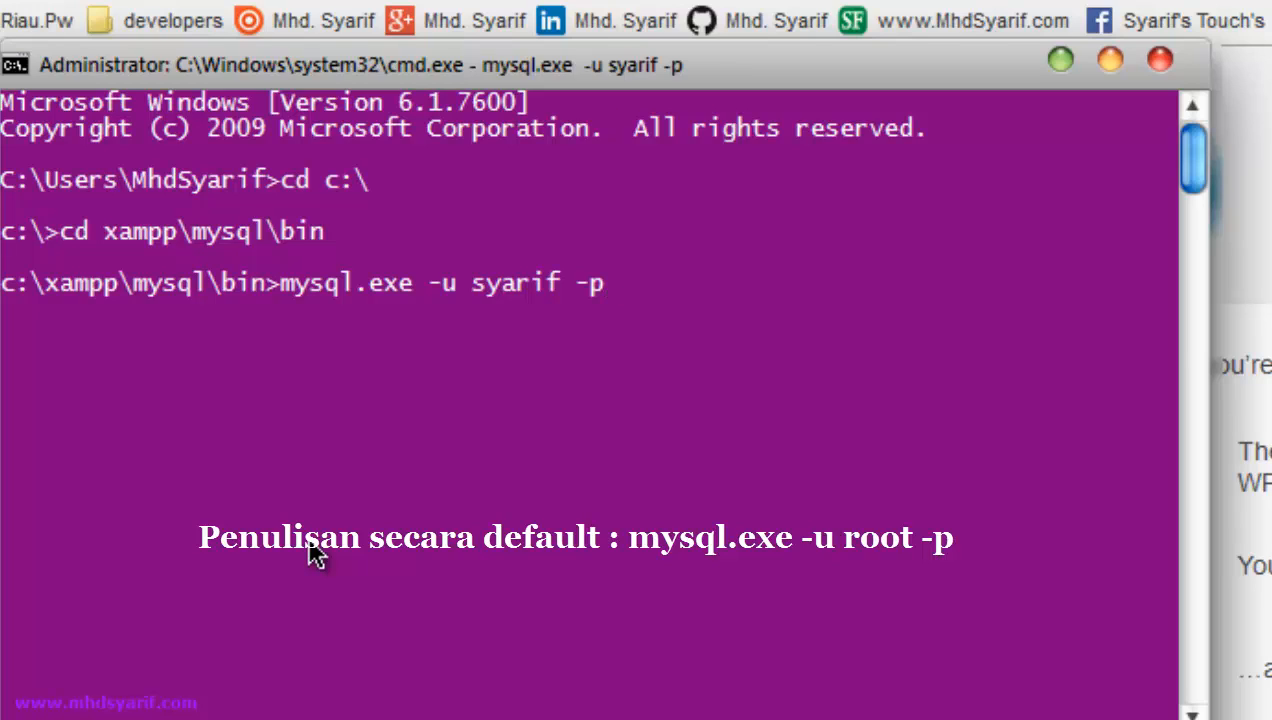
{"action": "type", "text": "***"}
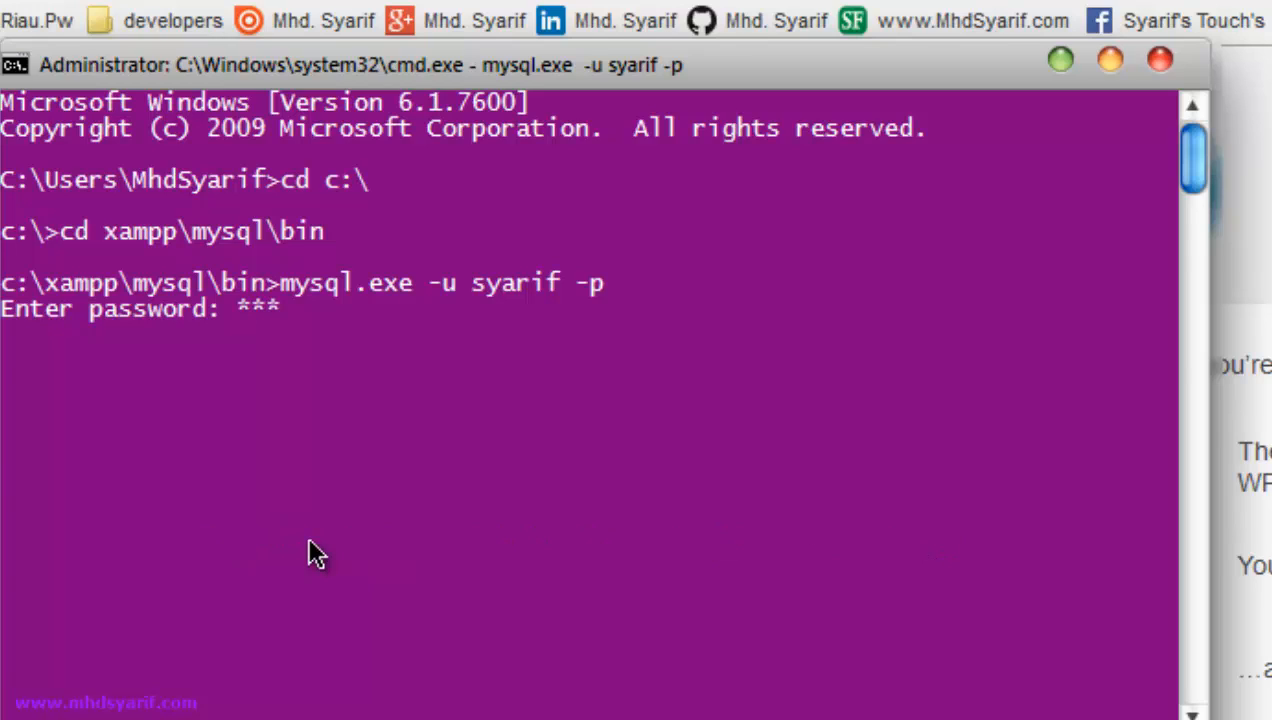
{"action": "type", "text": "*"}
{"action": "key", "text": "Return"}
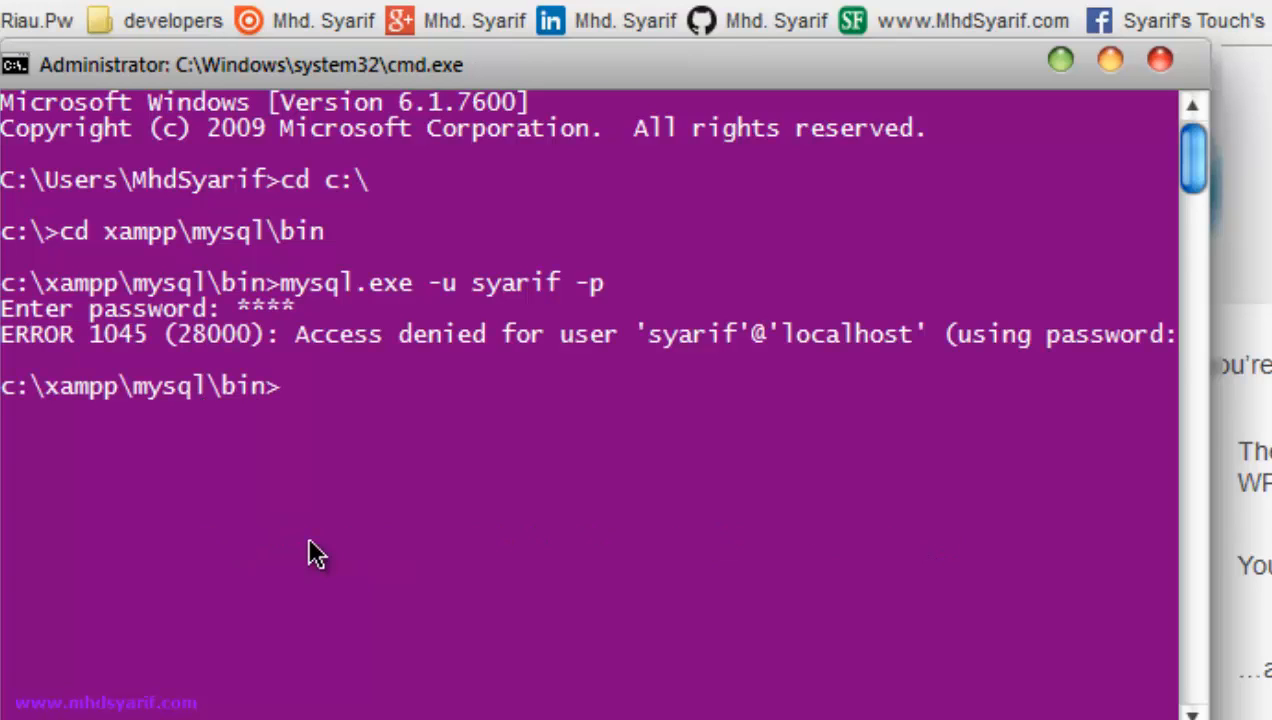
- Rerun the MySQL login and enter the password again to reach the mysql> prompt
{"action": "key", "text": "Up"}
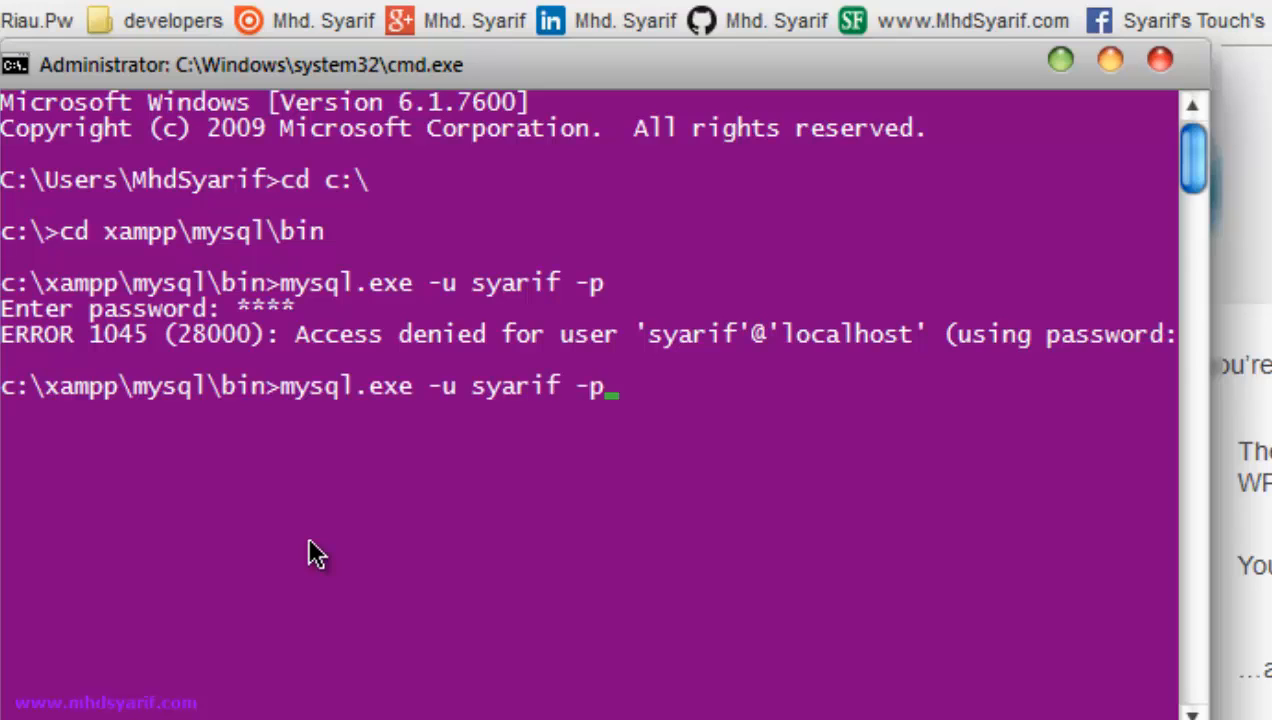
{"action": "key", "text": "Return"}
{"action": "type", "text": "**"}
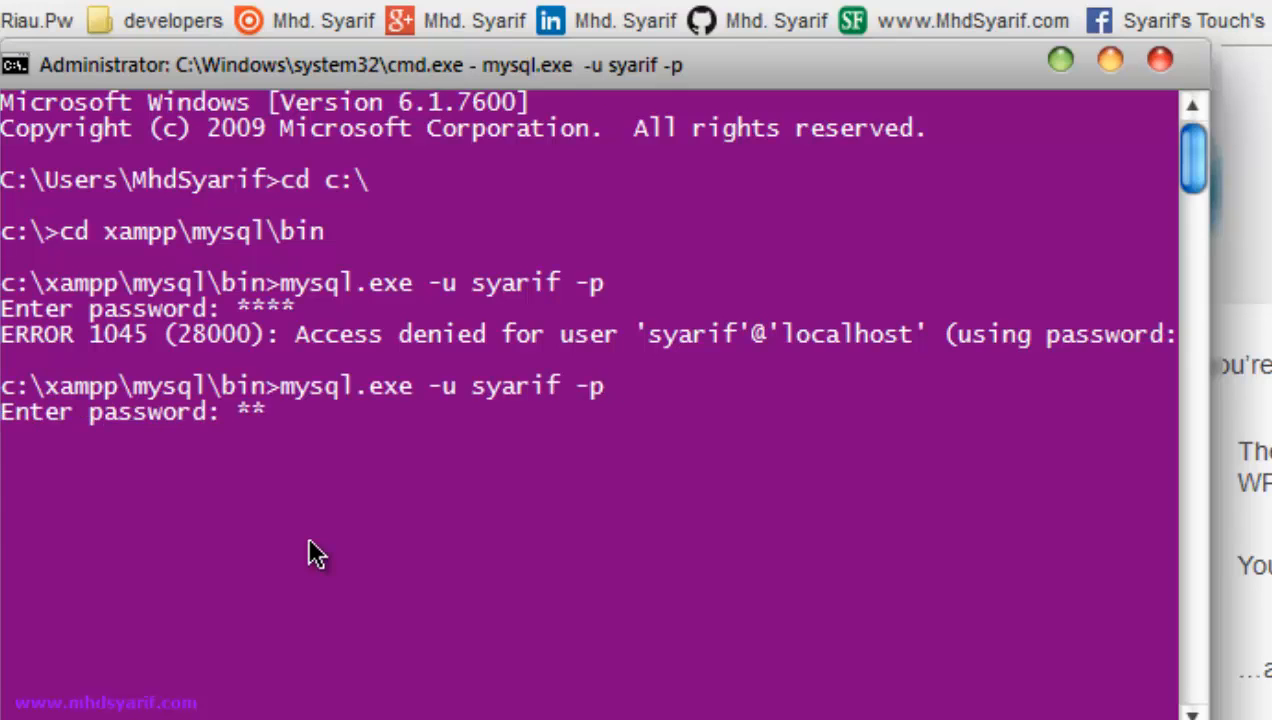
{"action": "type", "text": "**"}
{"action": "key", "text": "Return"}
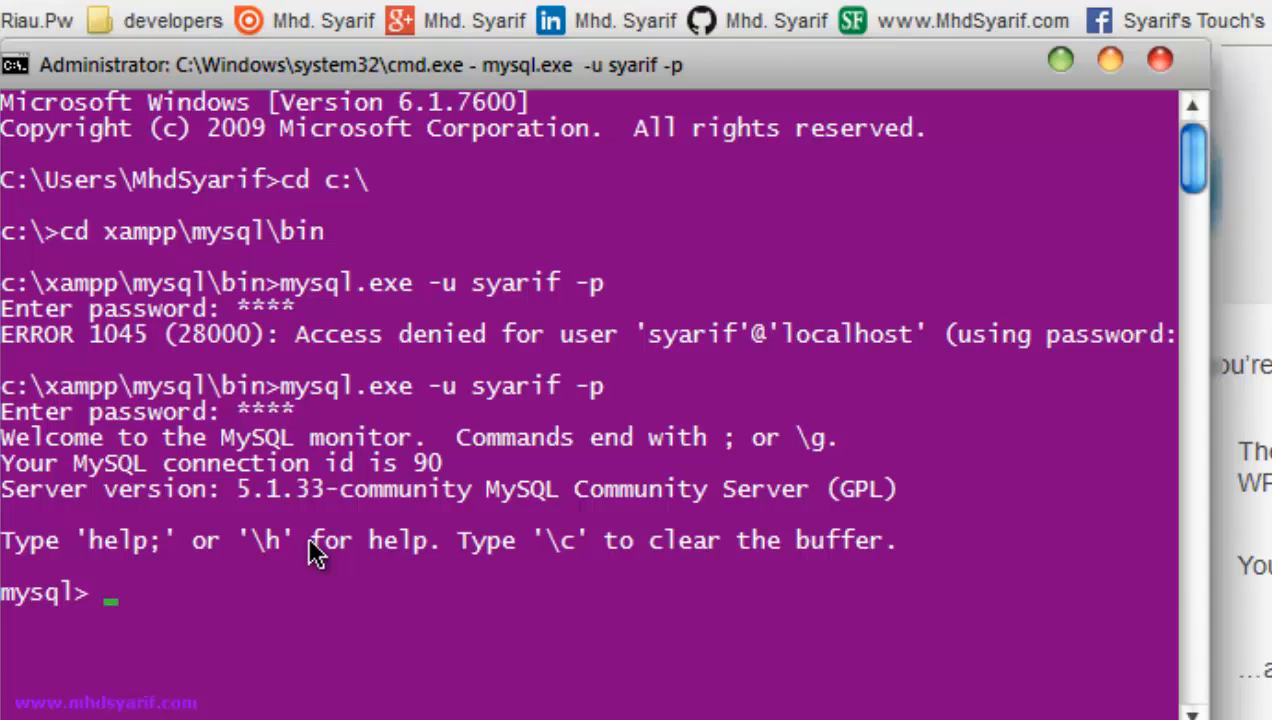
- List existing databases with show databases;, then run create database belajar_wordpress_3_9_1;
{"action": "type", "text": "show databa"}
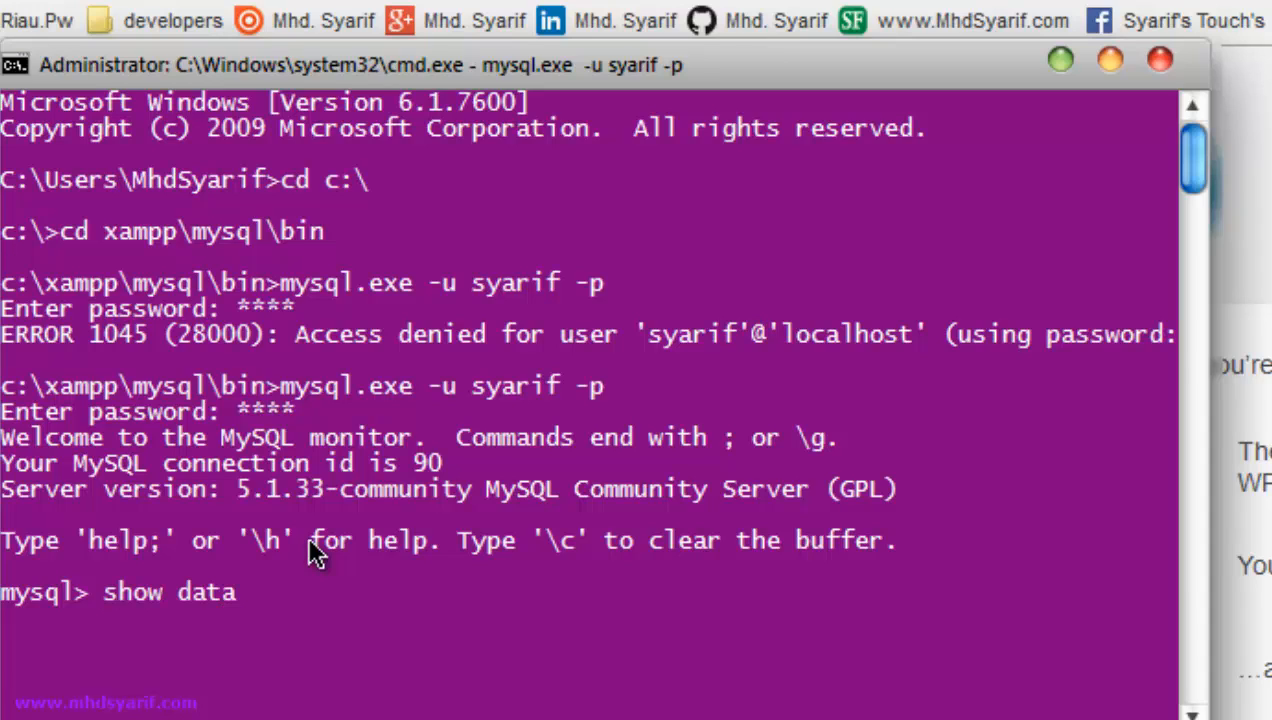
{"action": "type", "text": "ses;"}
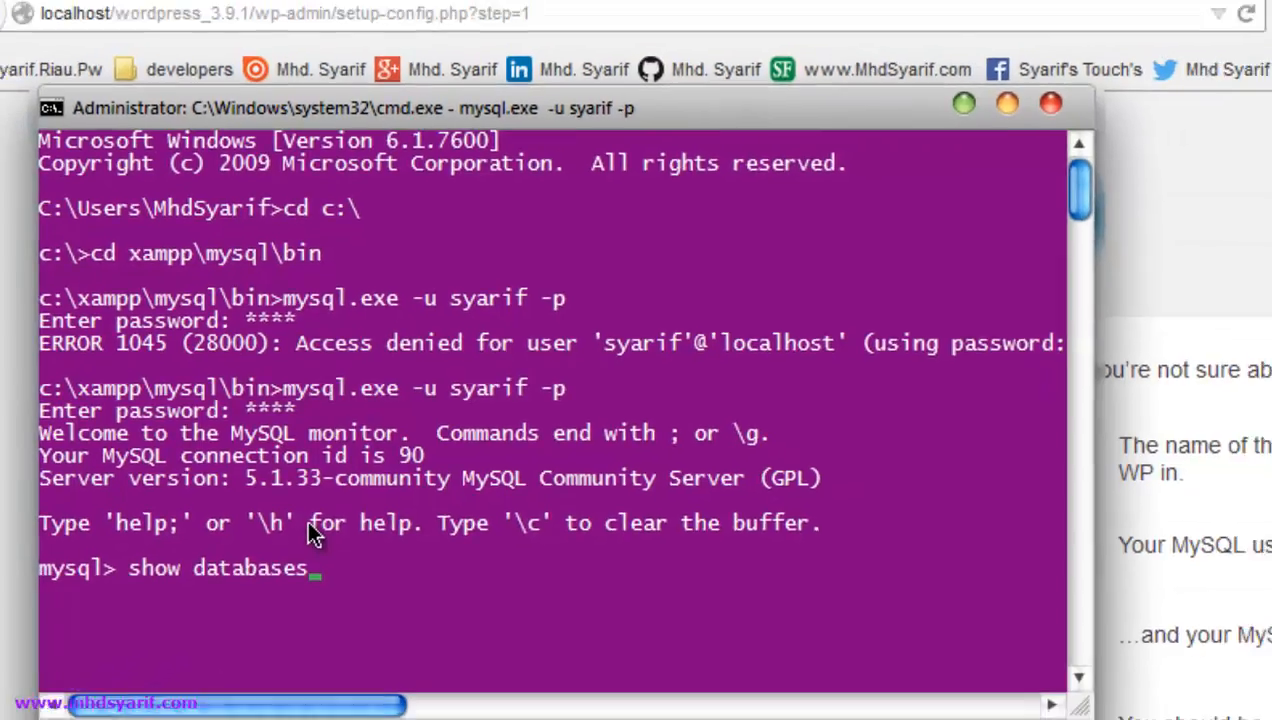
{"action": "key", "text": "Return"}
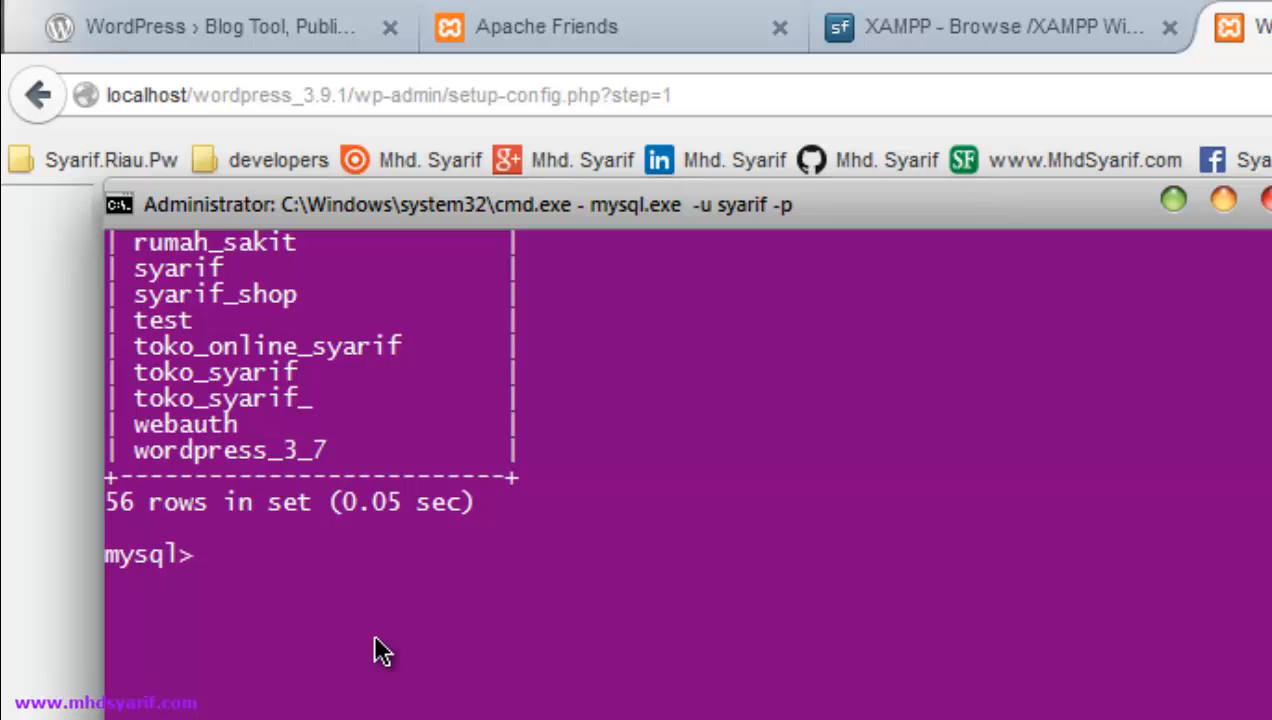
{"action": "type", "text": "create data"}
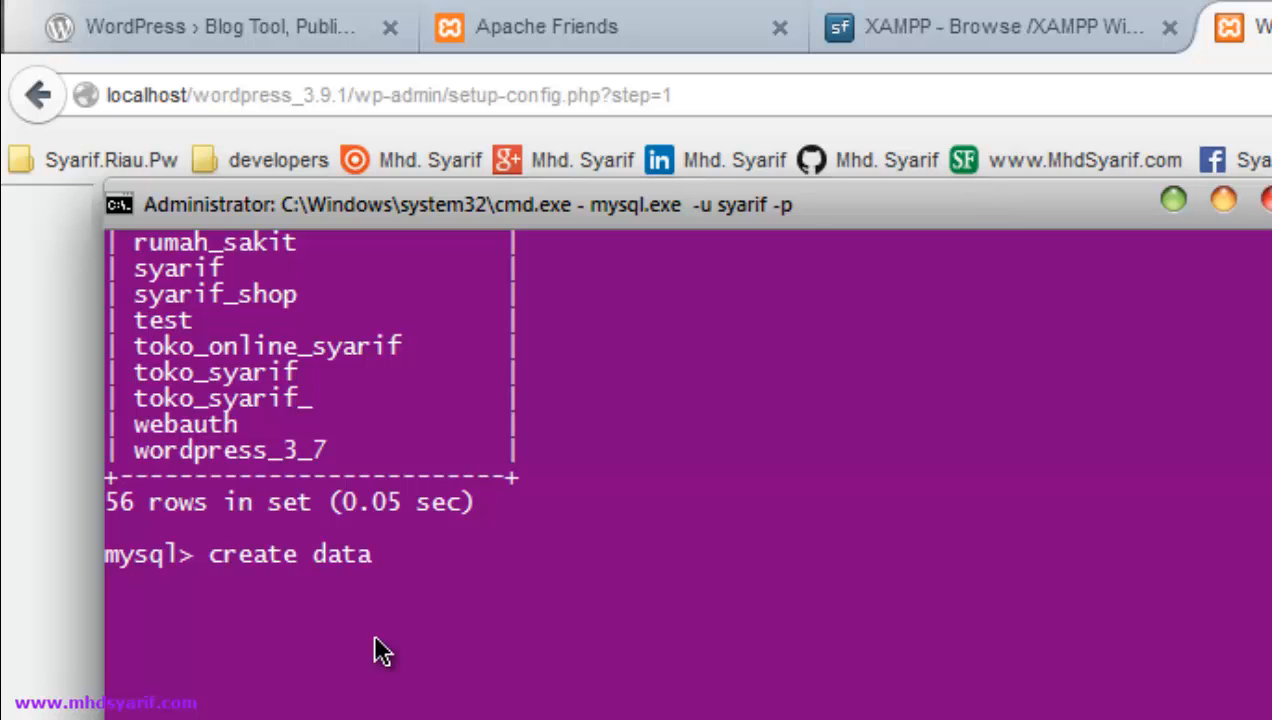
{"action": "type", "text": "bases"}
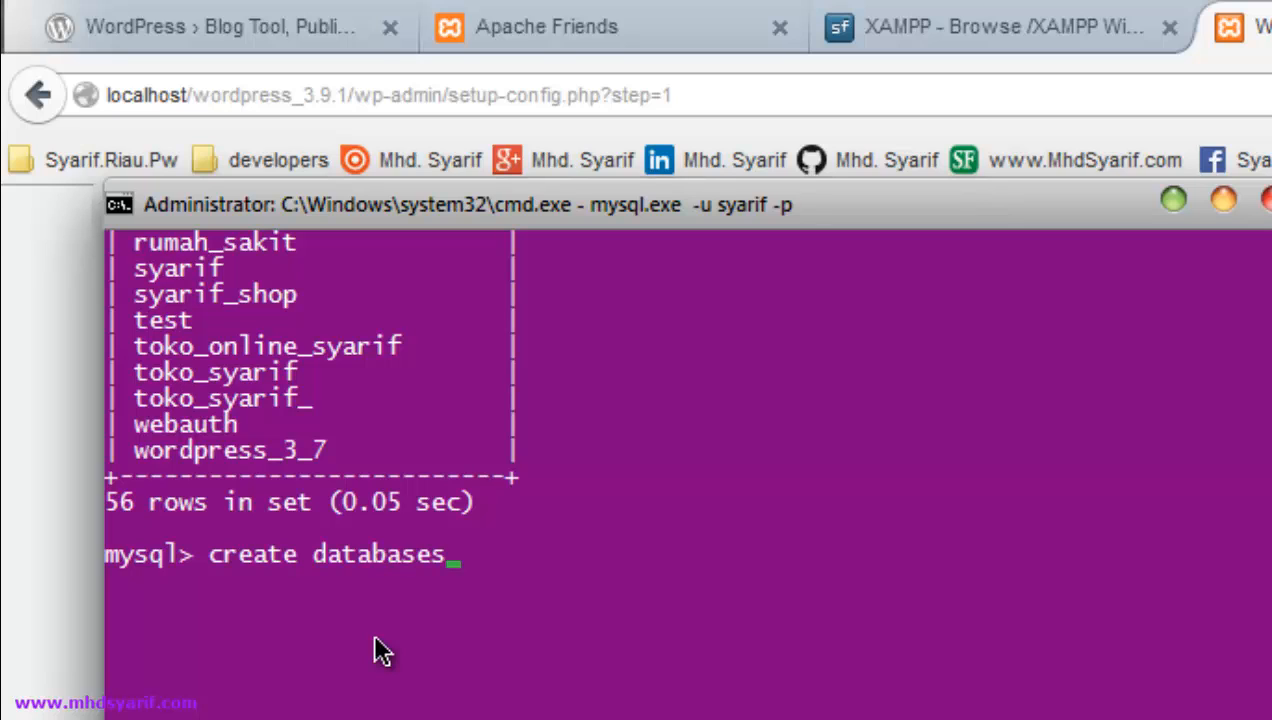
{"action": "key", "text": "BackSpace"}
{"action": "type", "text": "belajar"}
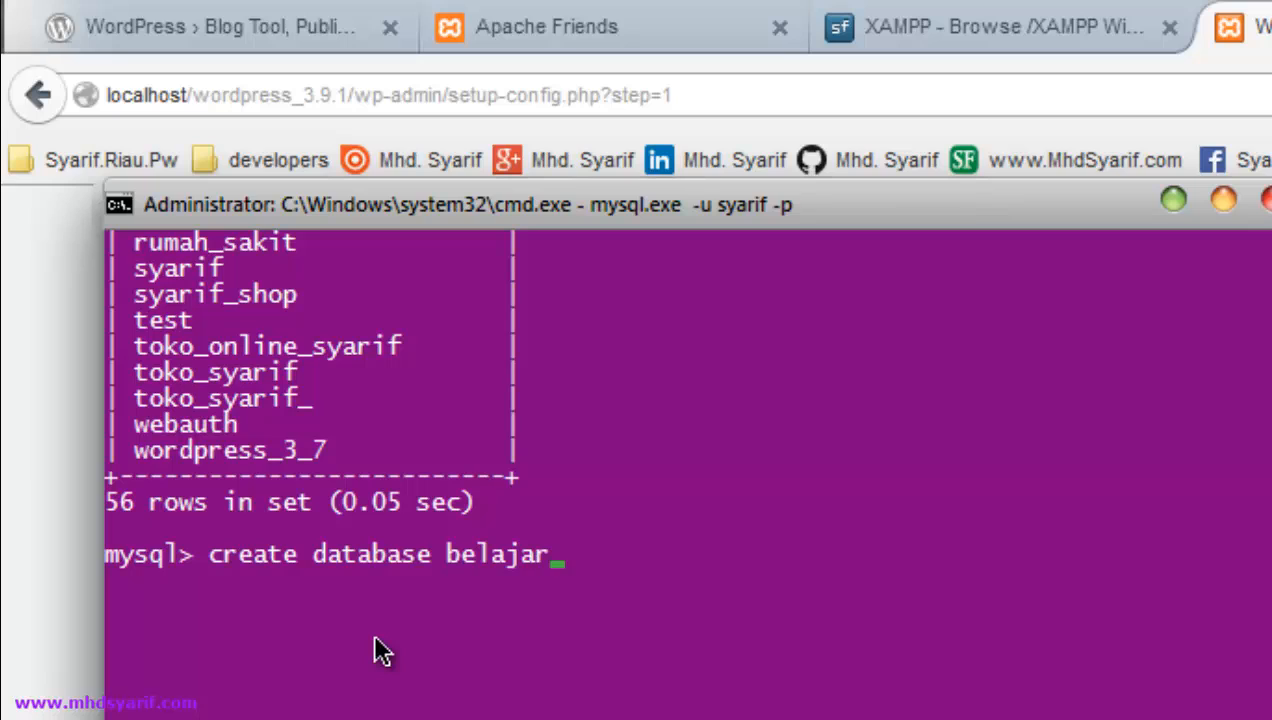
{"action": "type", "text": "_wordpress"}
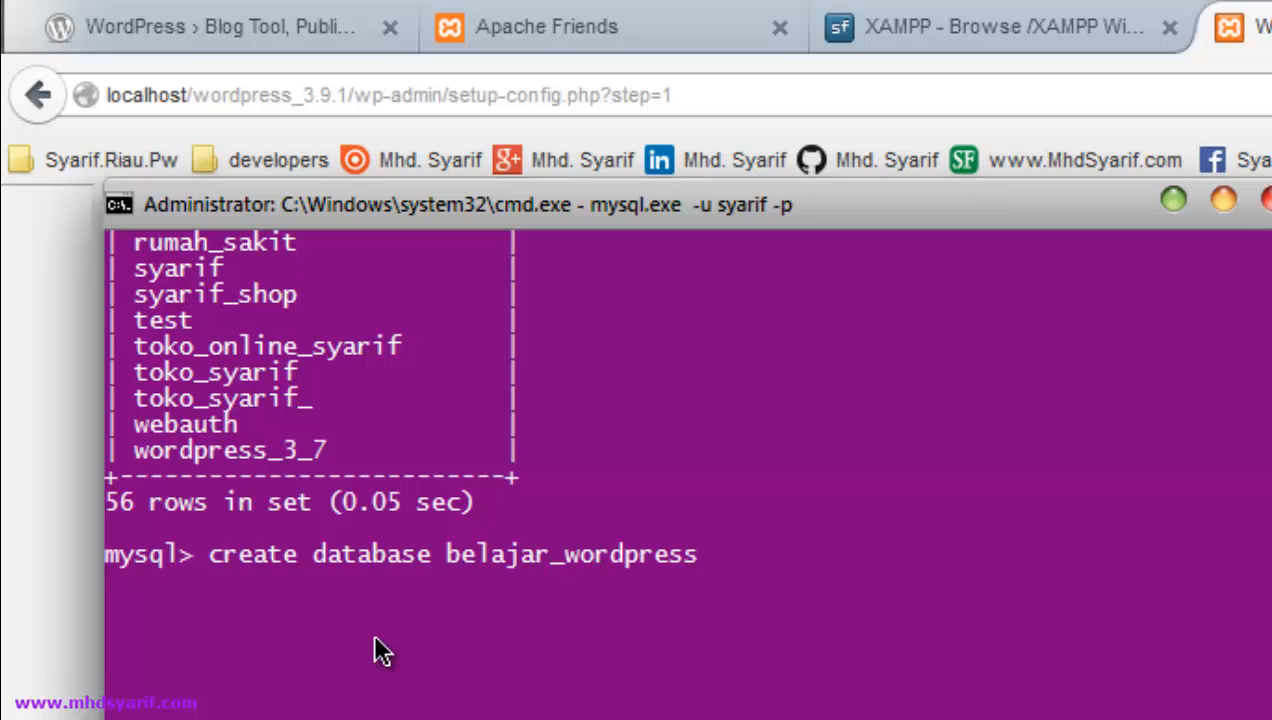
{"action": "type", "text": "_3_9_1"}
{"action": "key", "text": "Return"}
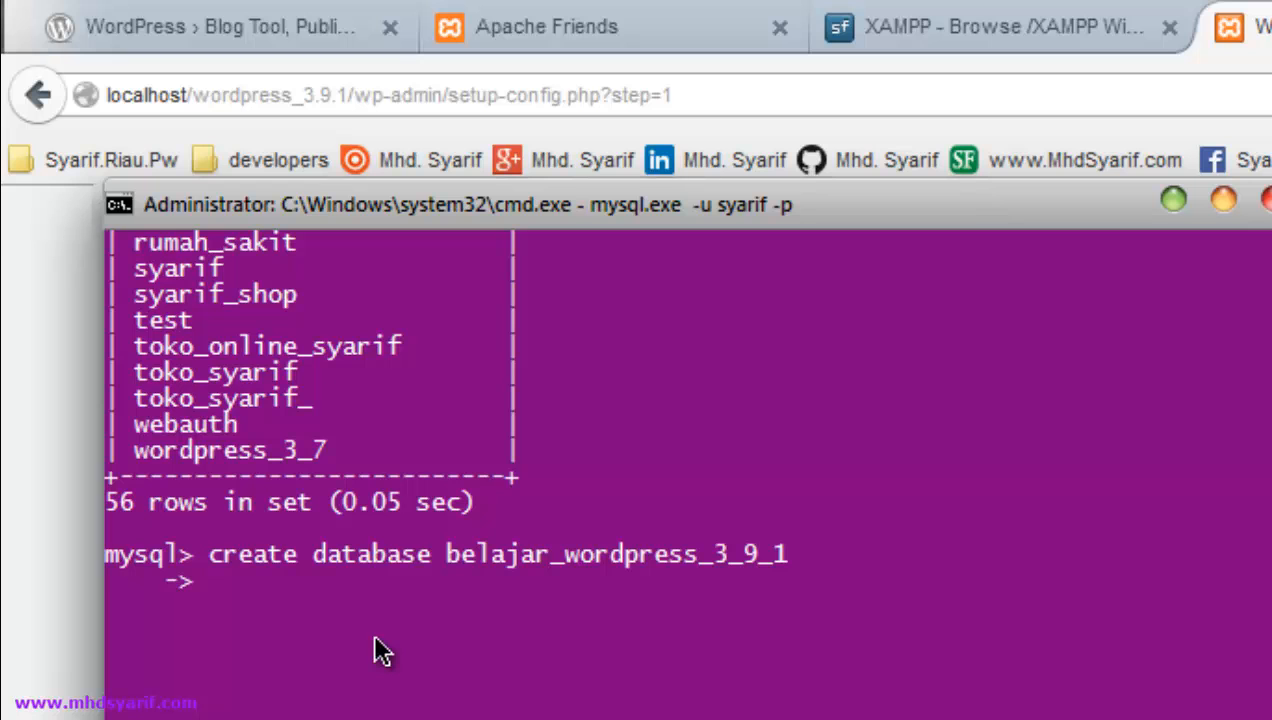
{"action": "type", "text": ";"}
{"action": "key", "text": "Return"}
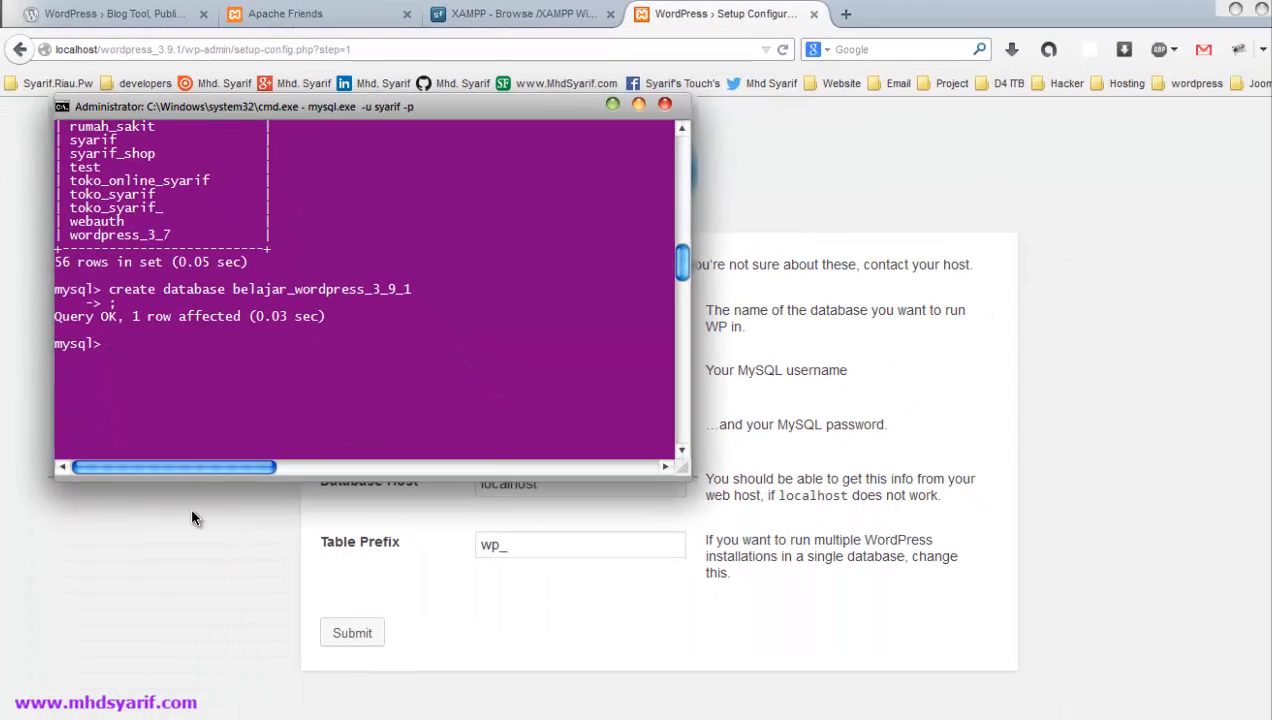
- Load localhost/phpmyadmin in a new tab and confirm the saved login to reach its home page
{"action": "left_click", "coordinate": [195, 556]}
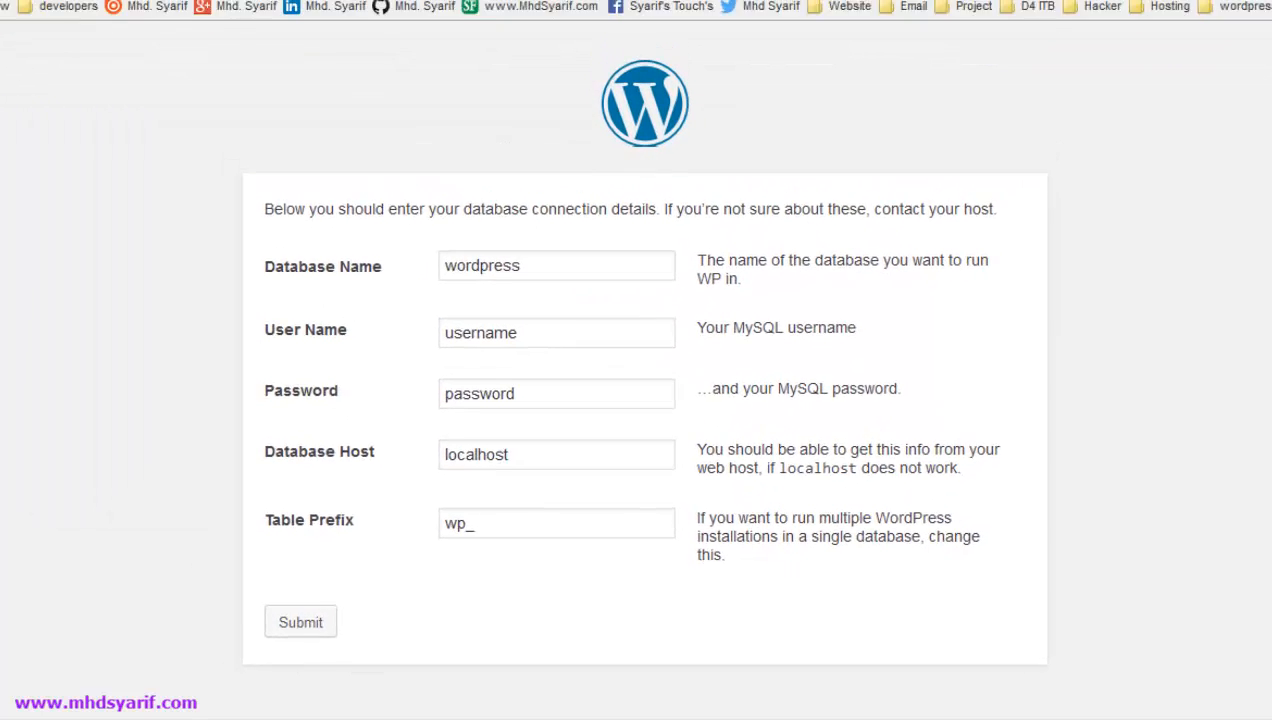
{"action": "key", "text": "ctrl+t"}
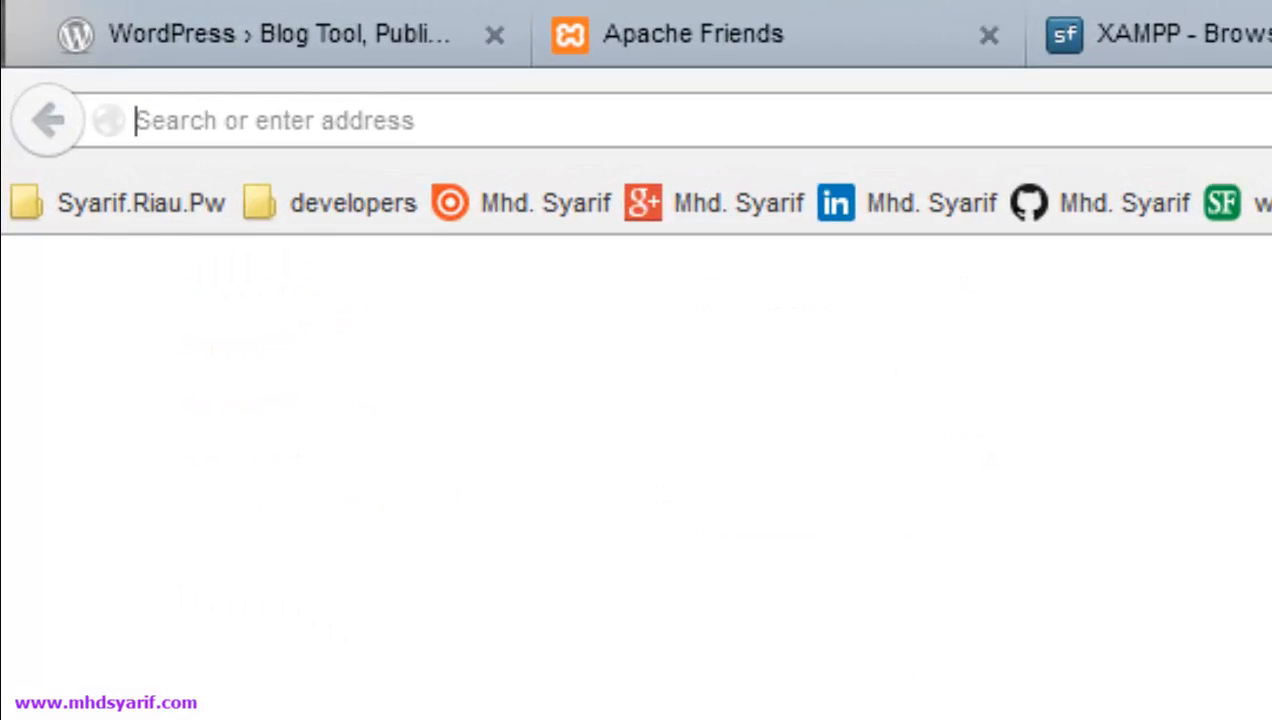
{"action": "type", "text": "local"}
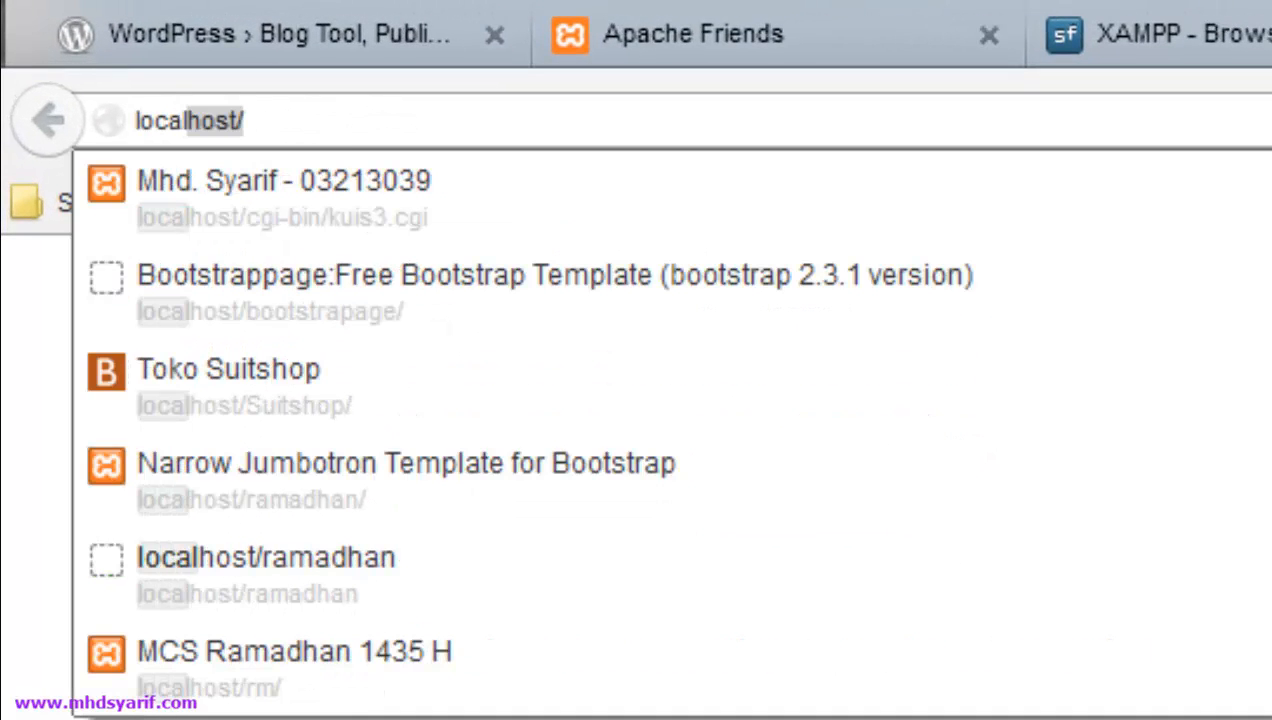
{"action": "type", "text": "hsot"}
{"action": "key", "text": "BackSpace"}
{"action": "key", "text": "BackSpace"}
{"action": "key", "text": "BackSpace"}
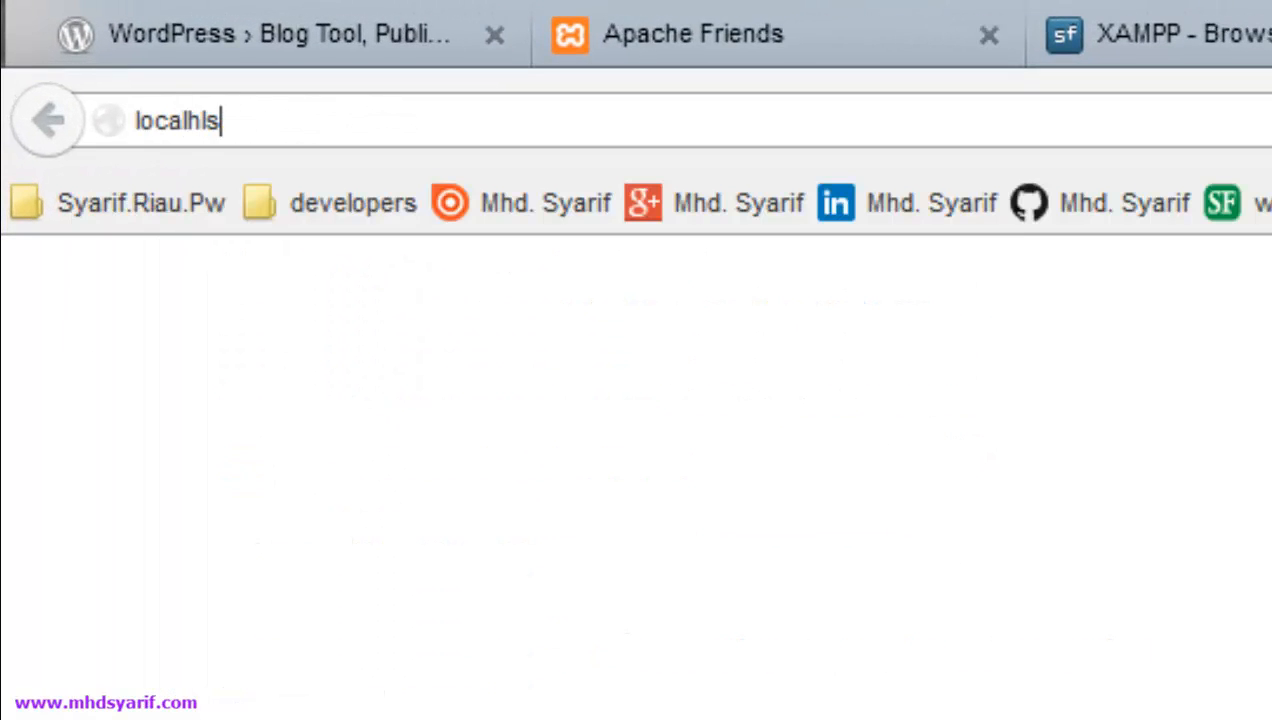
{"action": "type", "text": "st"}
{"action": "key", "text": "BackSpace"}
{"action": "key", "text": "BackSpace"}
{"action": "type", "text": "ost"}
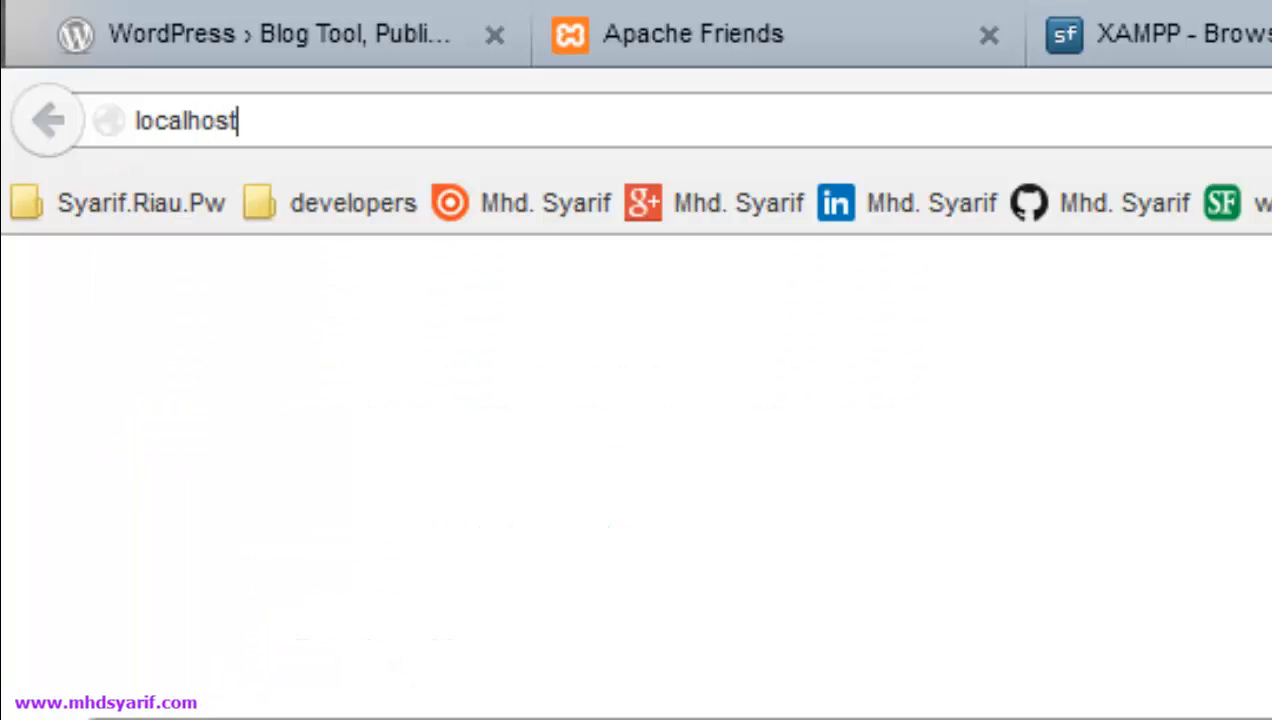
{"action": "type", "text": "/phpmyadmin"}
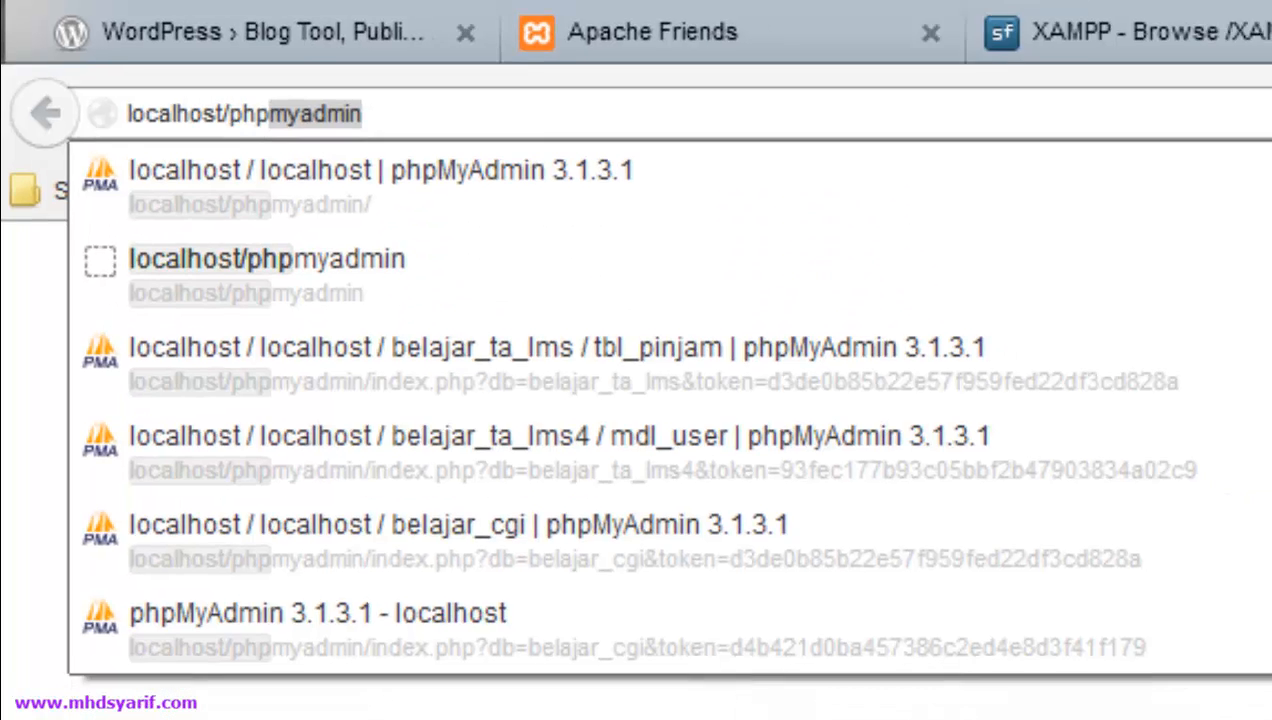
{"action": "key", "text": "Return"}
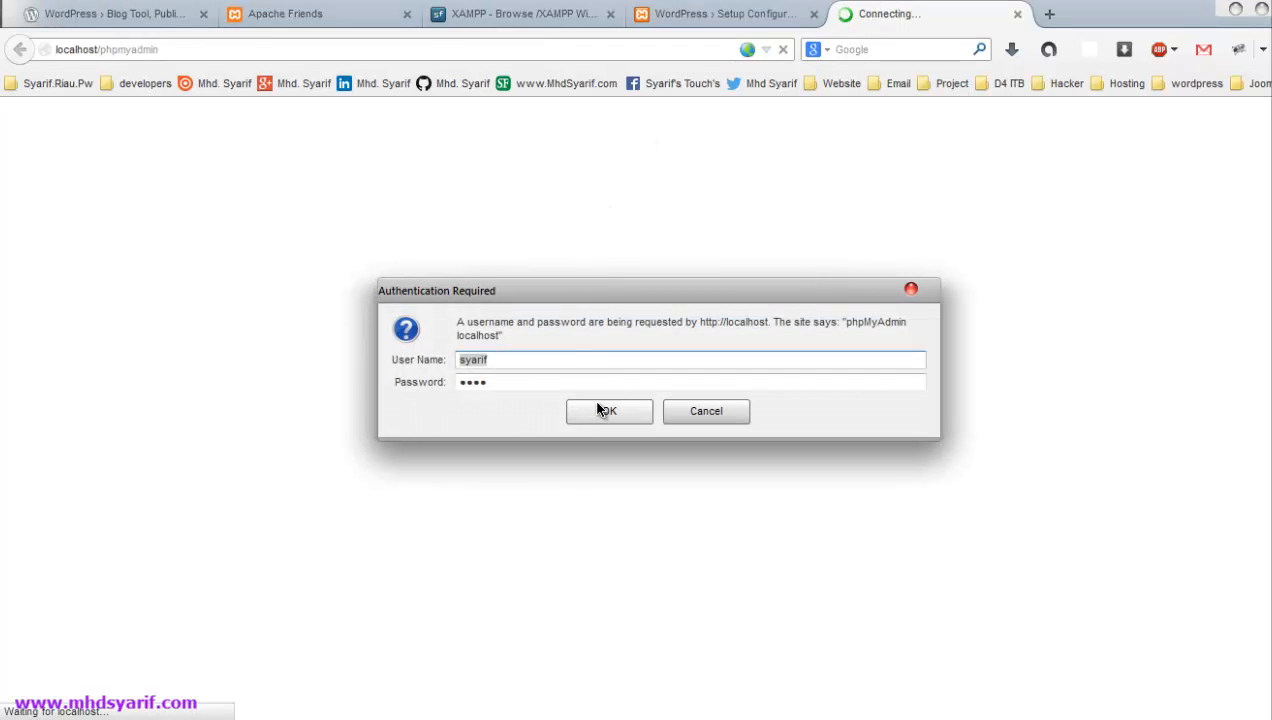
{"action": "left_click", "coordinate": [599, 409]}
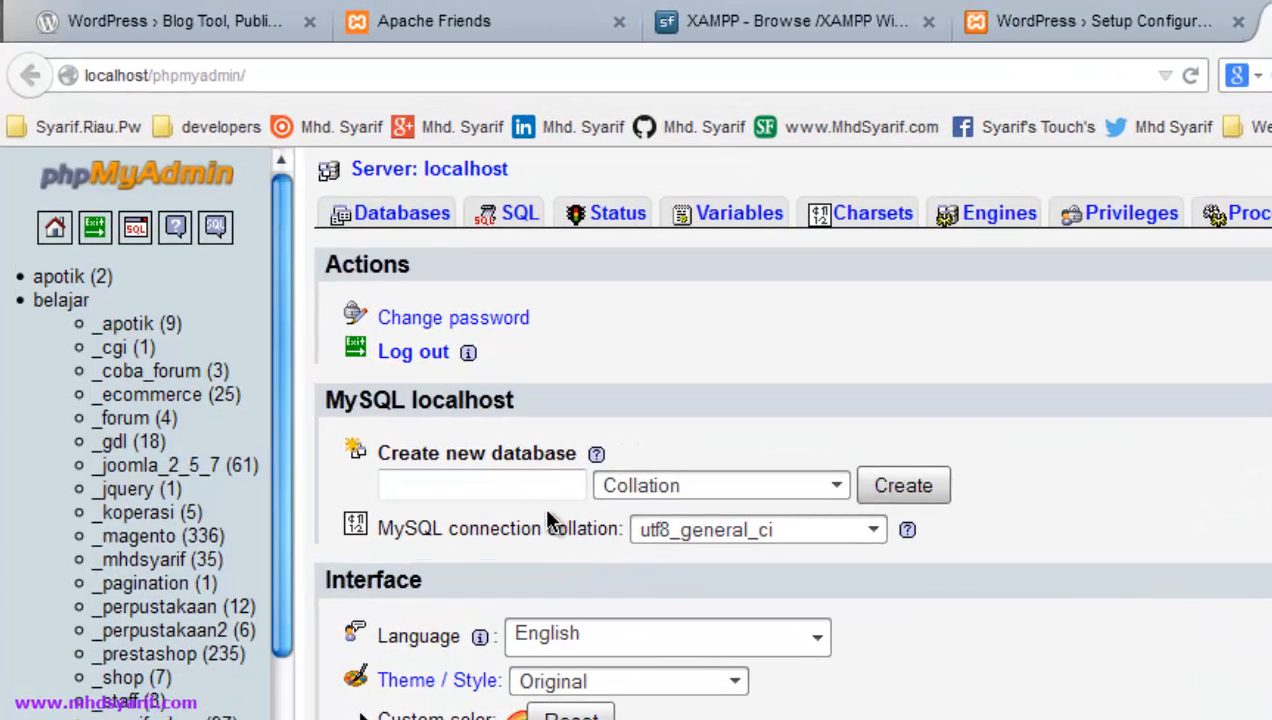
- Begin typing 'belajar_wor' as a new database name, then clear it again
{"action": "left_click", "coordinate": [528, 485]}
{"action": "type", "text": "belajar"}
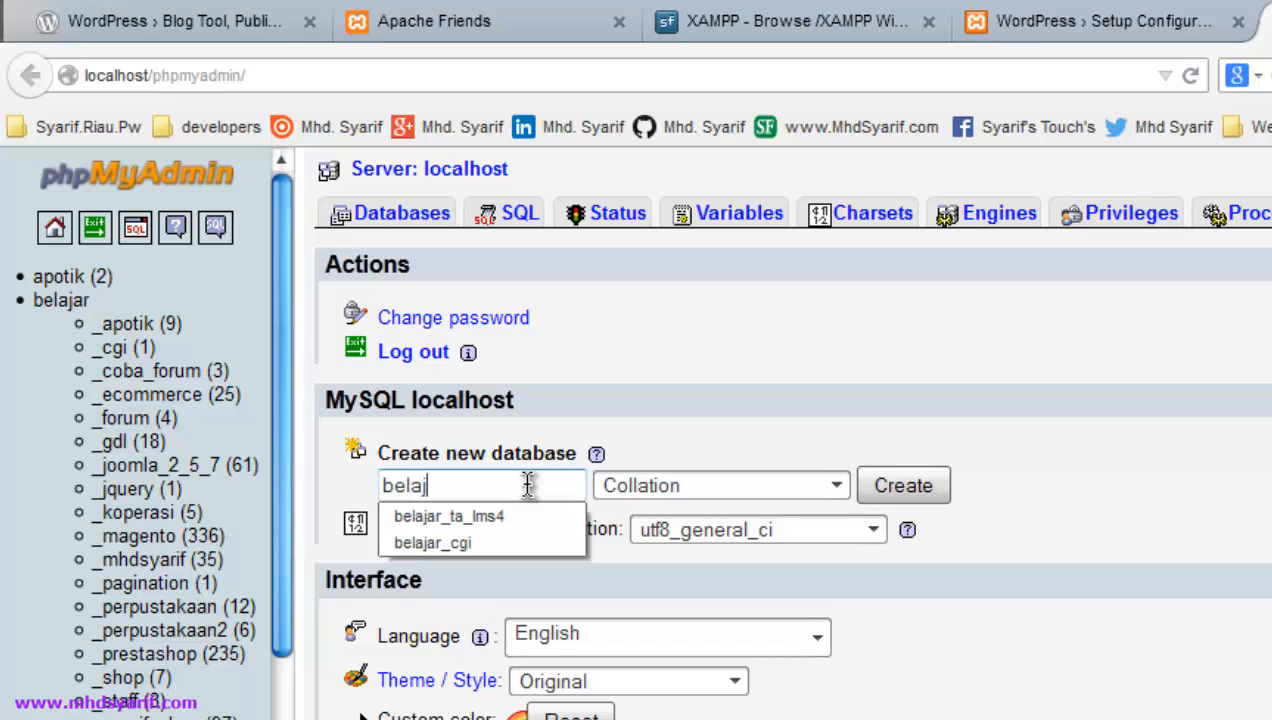
{"action": "type", "text": "_wor"}
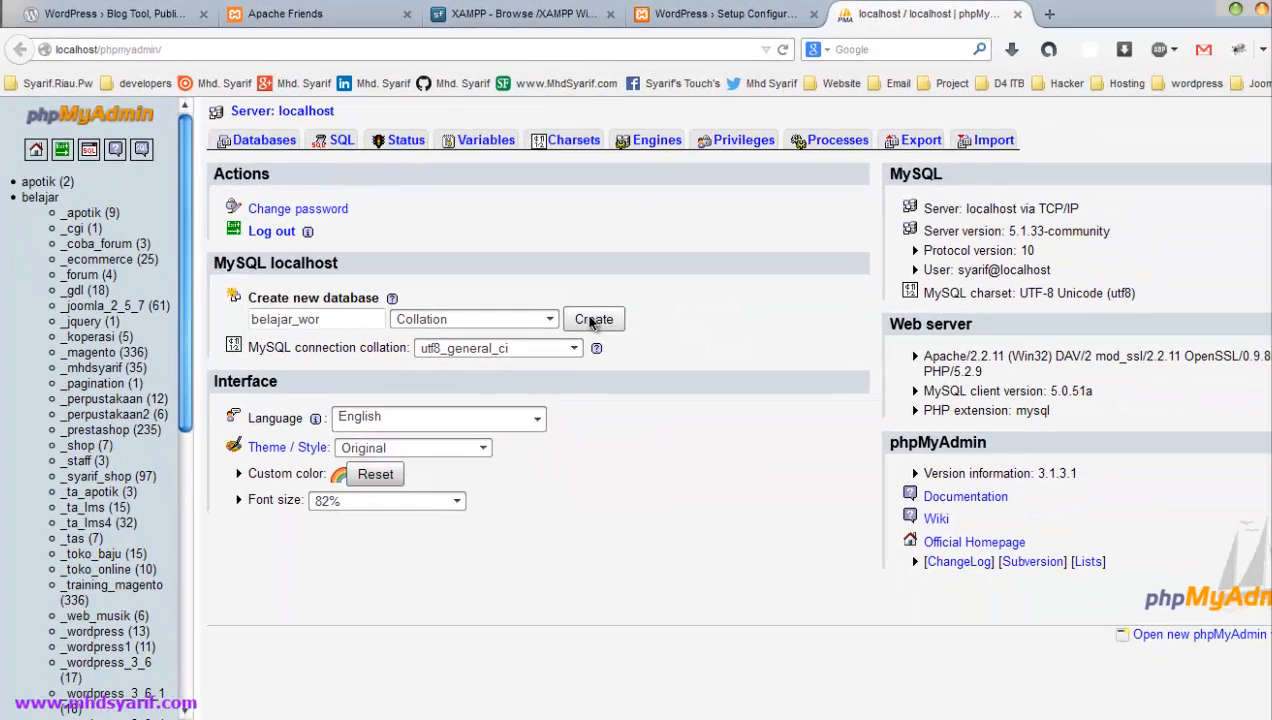
{"action": "left_click_drag", "start_coordinate": [376, 321], "coordinate": [219, 321]}
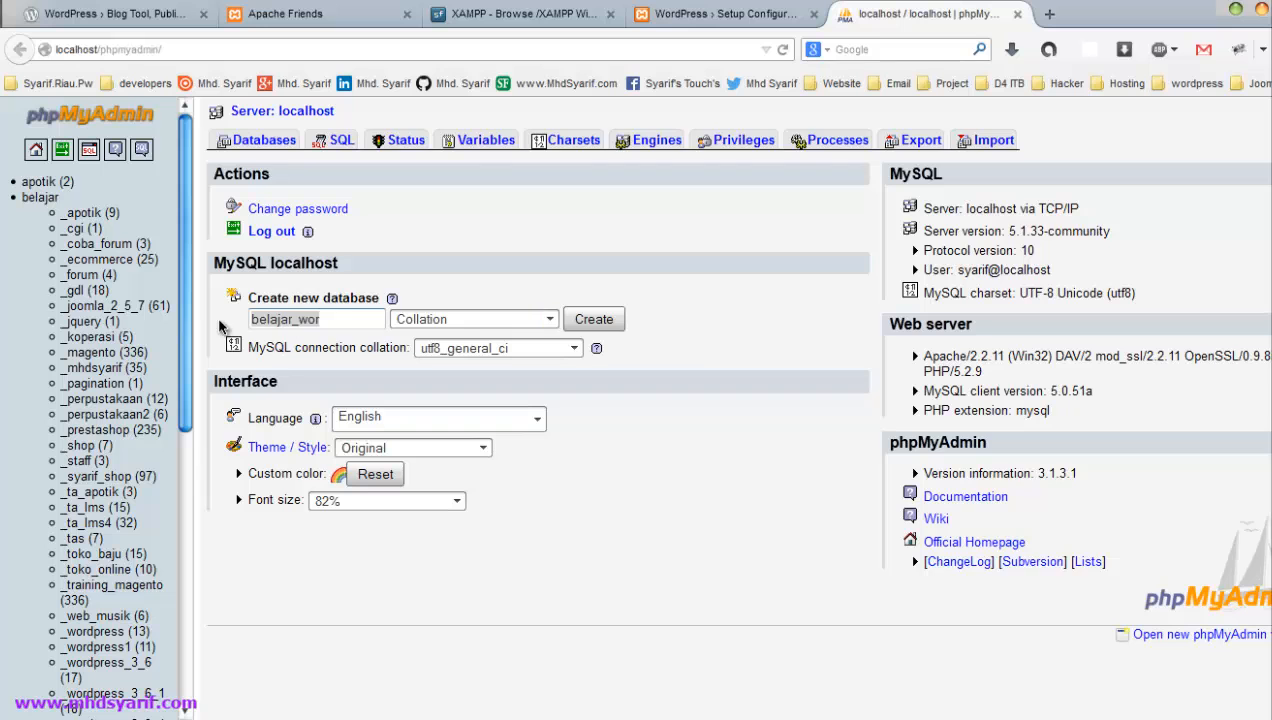
{"action": "key", "text": "BackSpace"}
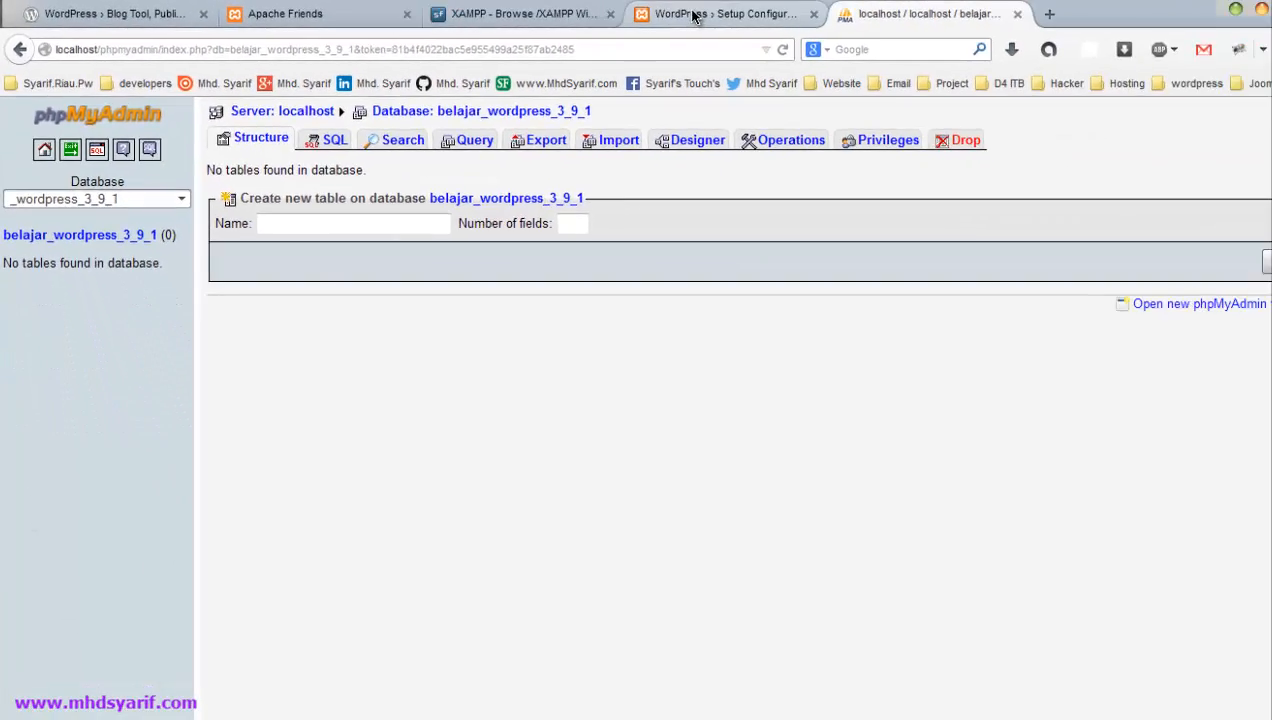
- Change the Database Name field to belajar_wordpress_3_9_1 in the WordPress setup form
{"action": "left_click", "coordinate": [1150, 24]}
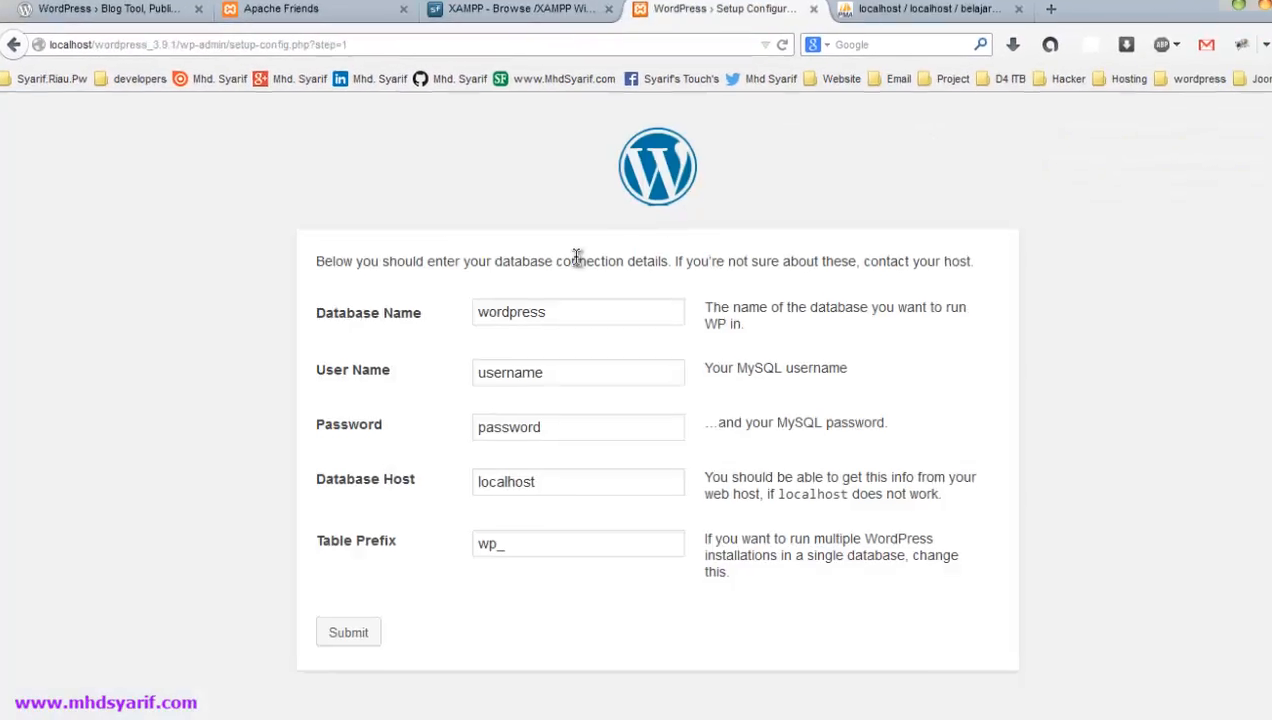
{"action": "left_click", "coordinate": [436, 270]}
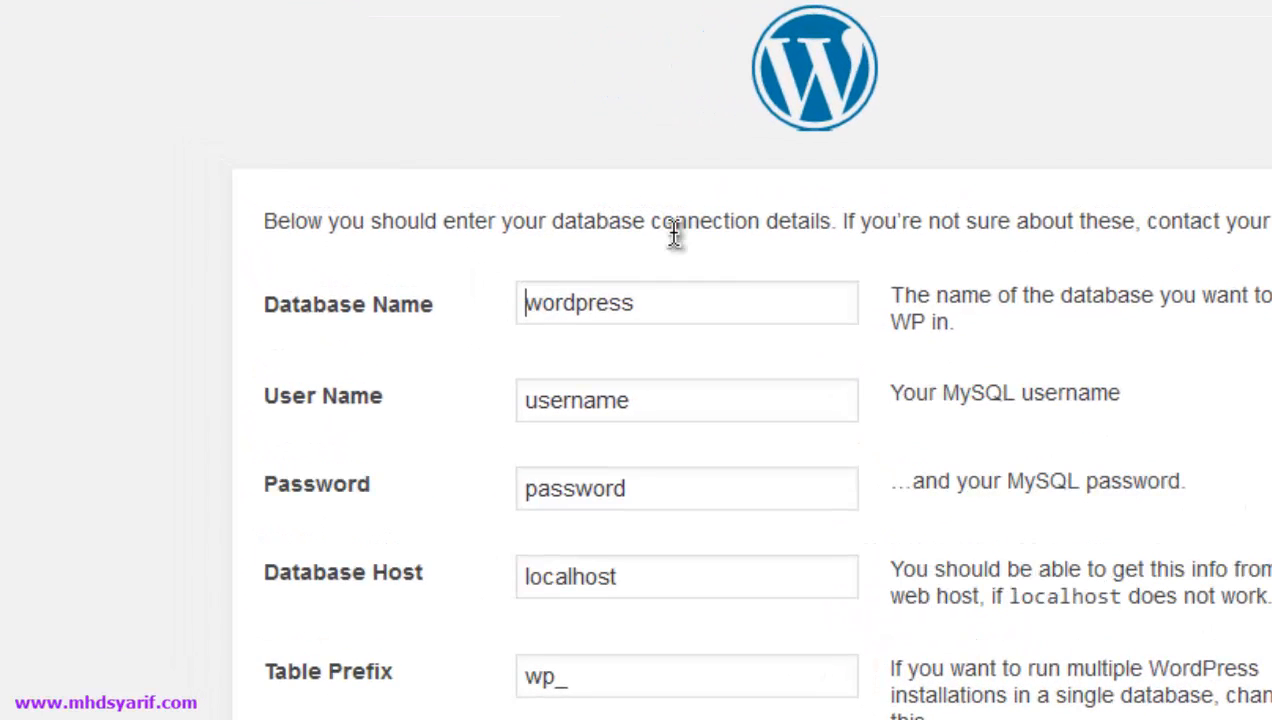
{"action": "type", "text": "bela"}
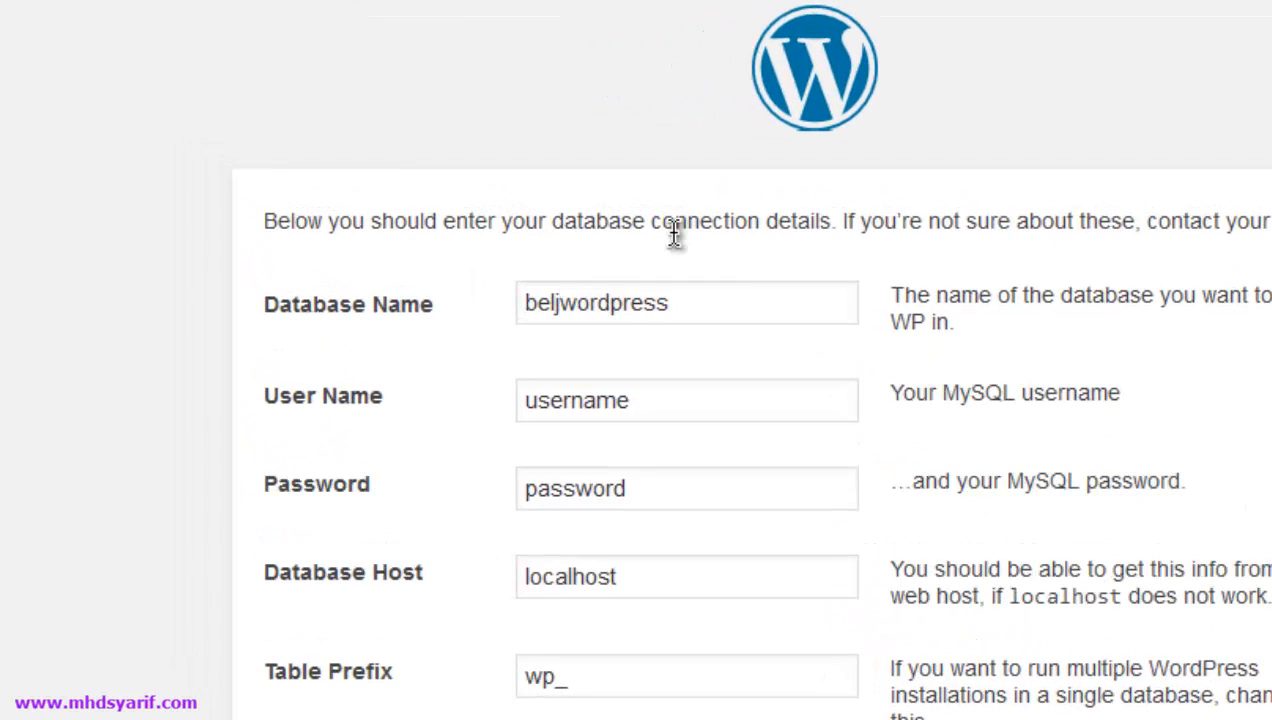
{"action": "key", "text": "BackSpace"}
{"action": "type", "text": "ajar"}
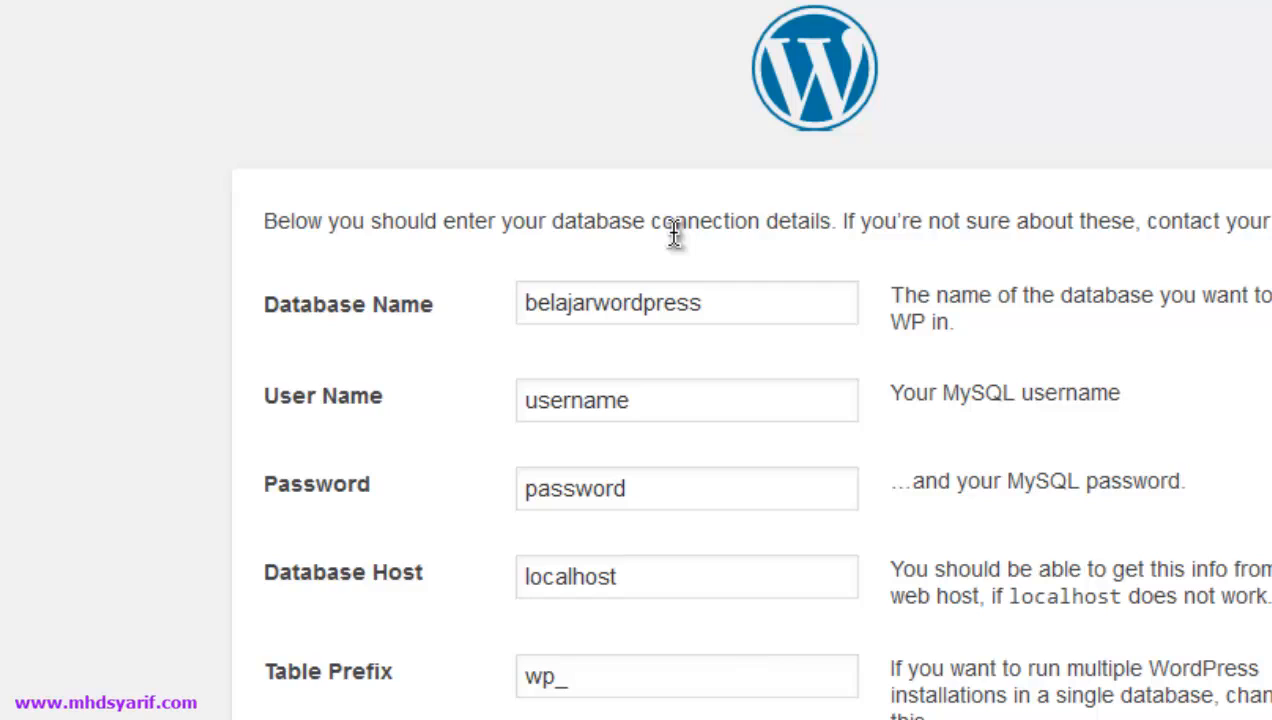
{"action": "type", "text": "_"}
{"action": "key", "text": "Right"}
{"action": "key", "text": "Right"}
{"action": "key", "text": "Right"}
{"action": "key", "text": "Right"}
{"action": "key", "text": "Right"}
{"action": "key", "text": "Right"}
{"action": "key", "text": "Right"}
{"action": "key", "text": "Right"}
{"action": "key", "text": "Right"}
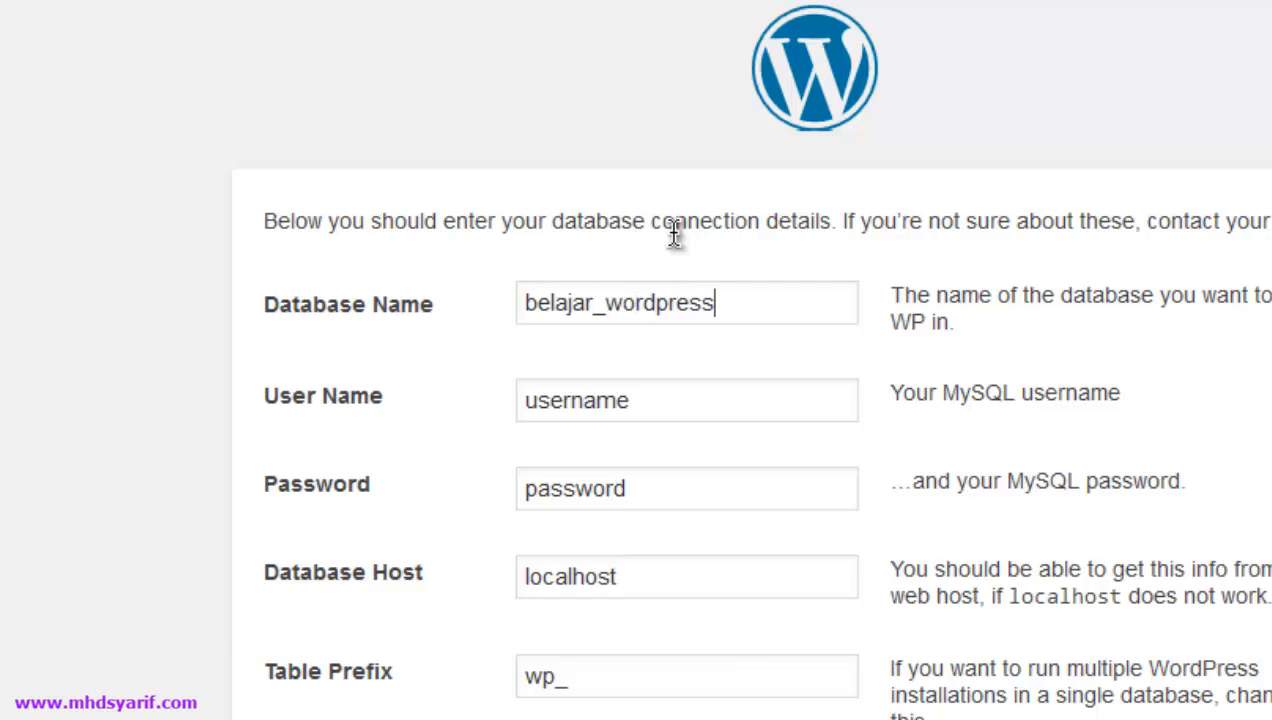
{"action": "type", "text": "_3_9_1"}
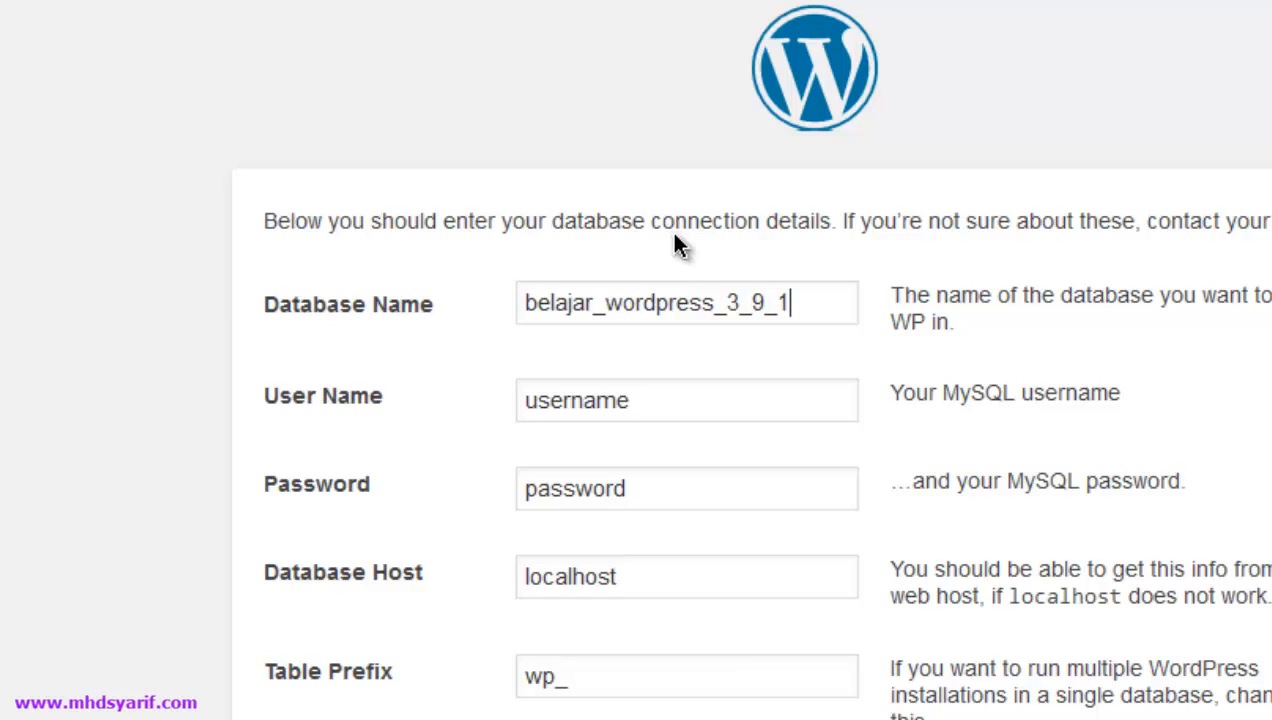
- Replace the placeholder User Name and Password with the MySQL account's credentials
{"action": "left_click", "coordinate": [681, 410]}
{"action": "double_click", "coordinate": [536, 410]}
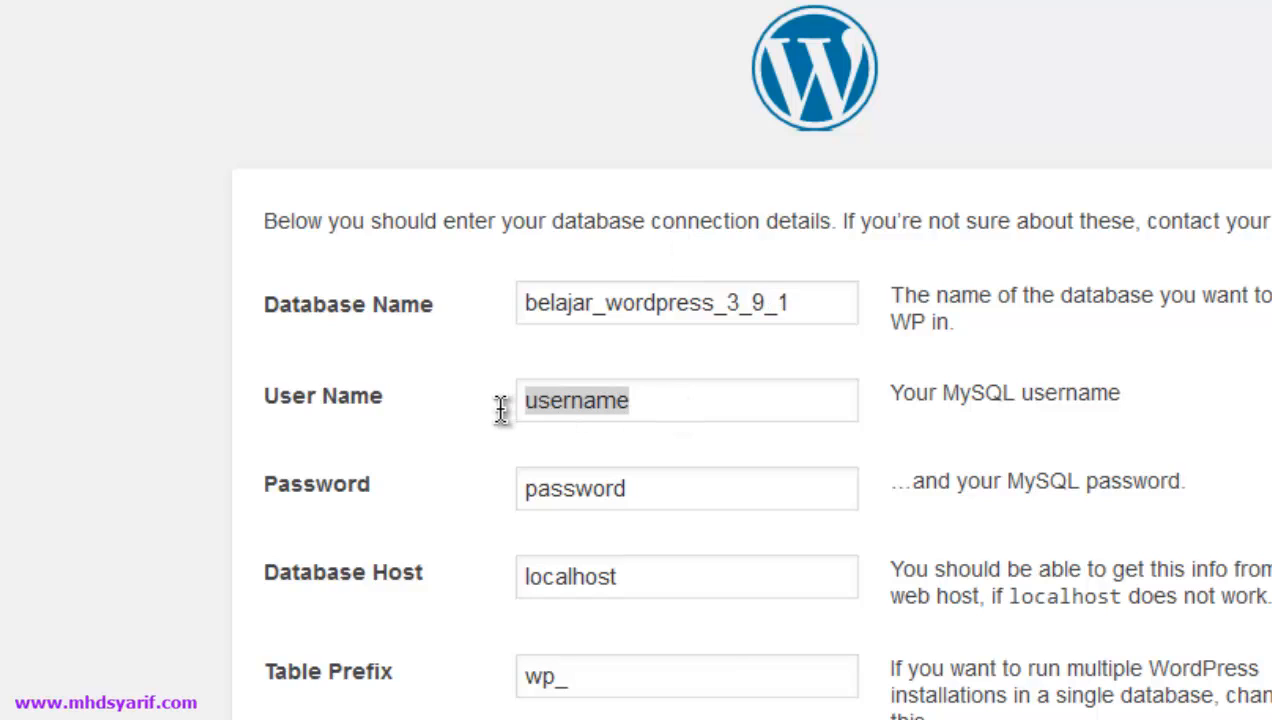
{"action": "type", "text": "syarif"}
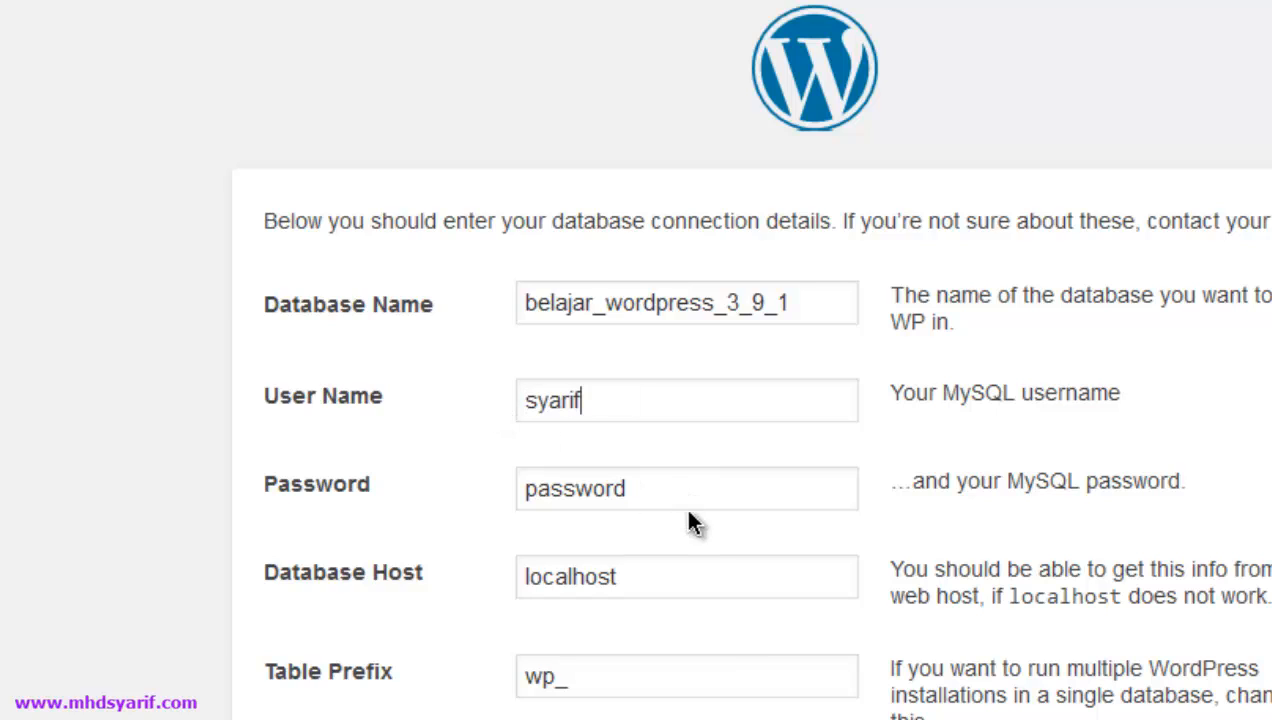
{"action": "left_click_drag", "start_coordinate": [693, 488], "coordinate": [488, 490]}
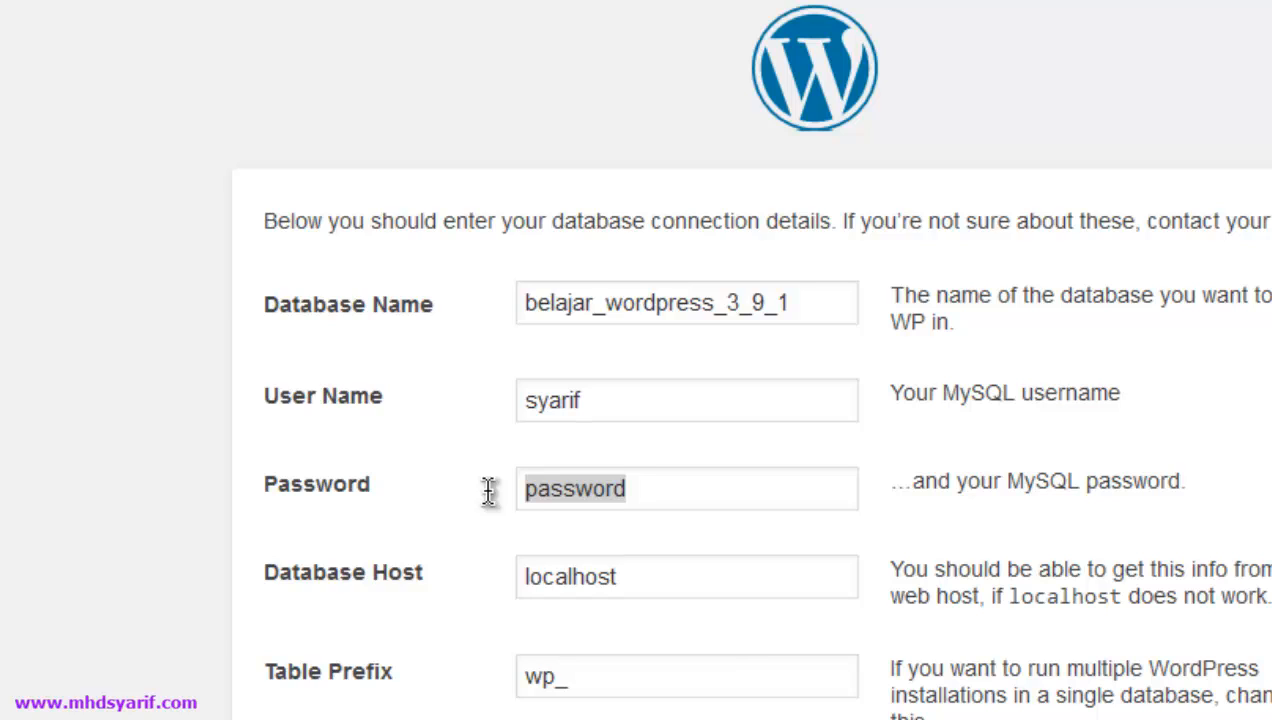
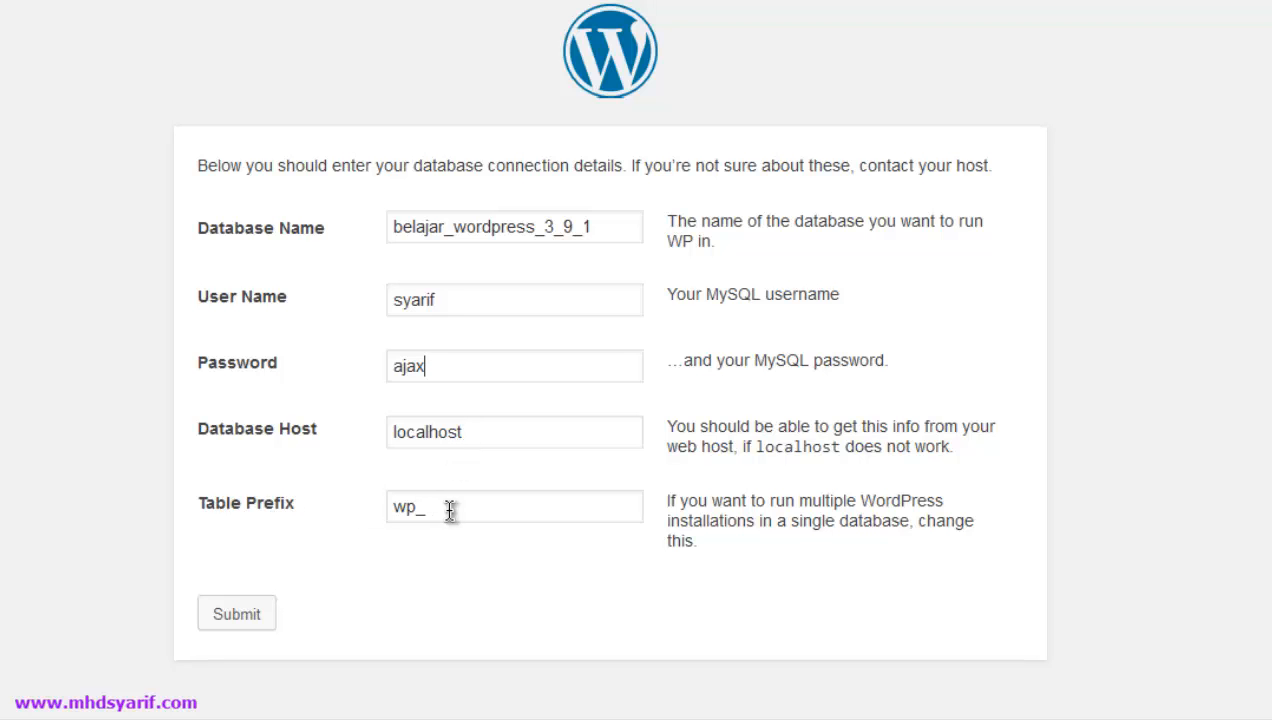
- Submit the database details and choose Run the install once the connection is confirmed
{"action": "left_click", "coordinate": [240, 614]}
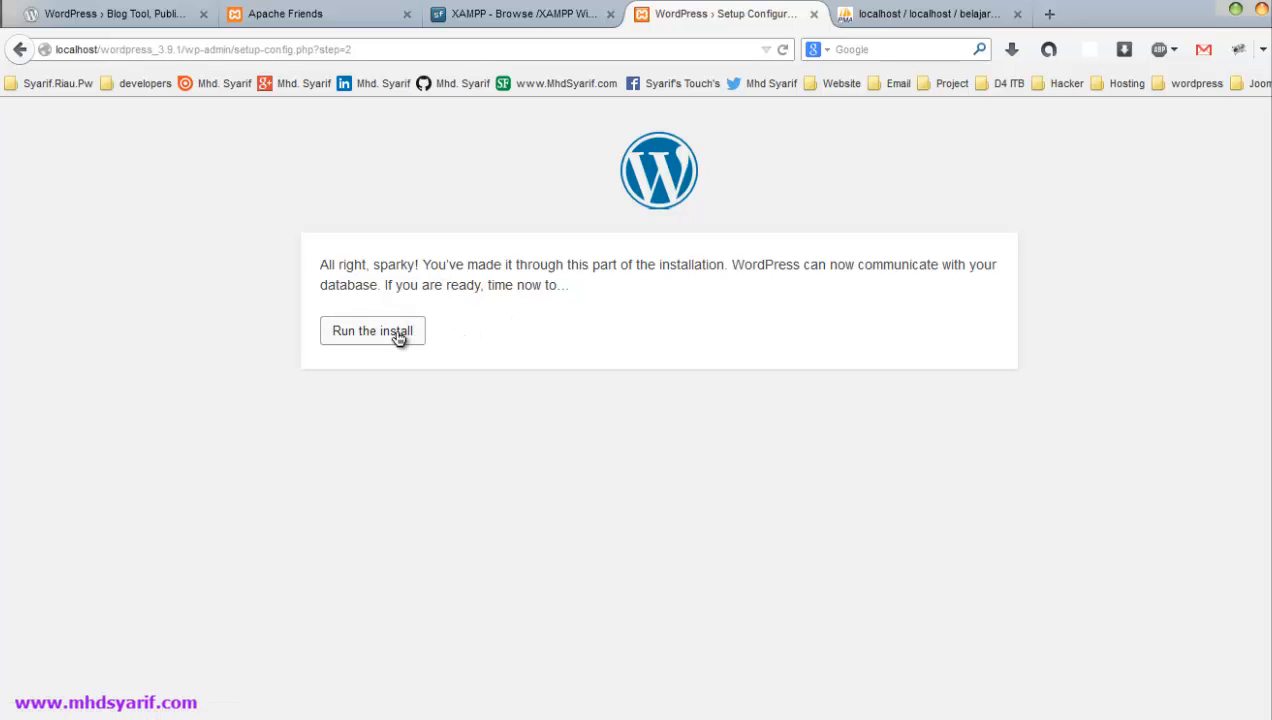
{"action": "left_click", "coordinate": [397, 336]}
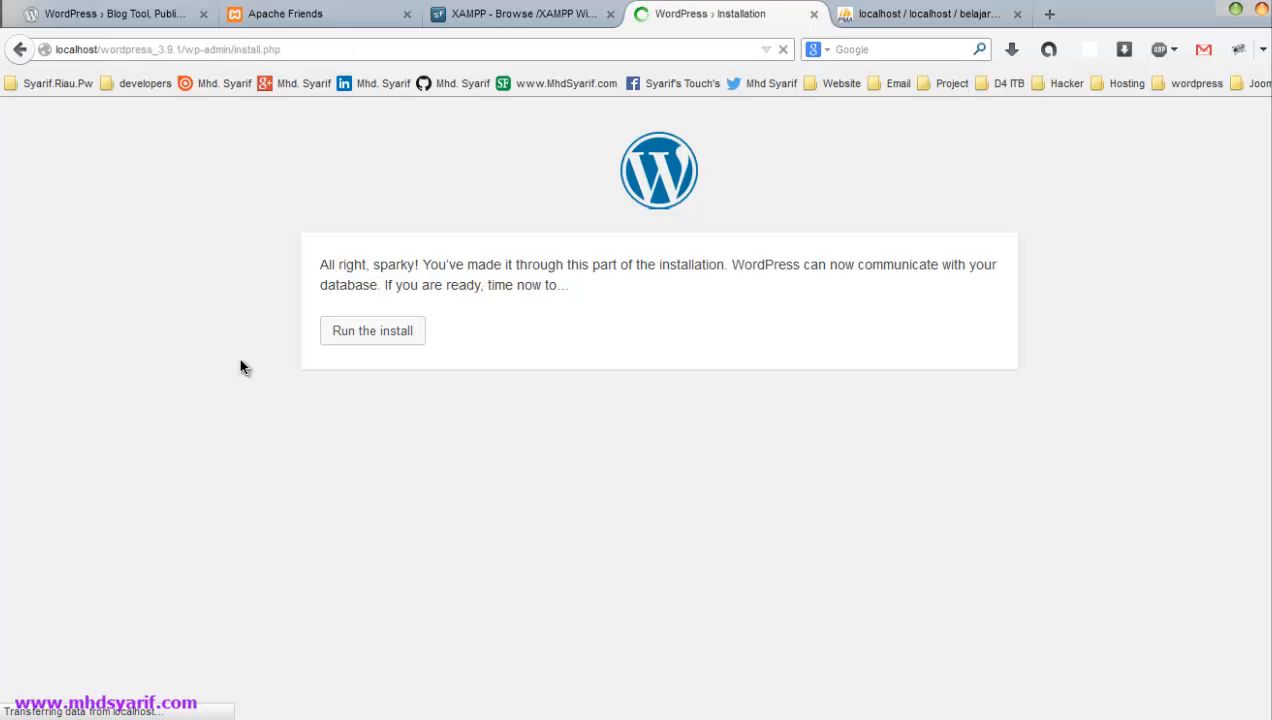
- Enter site title 'Belajar WordPress 3.9.1', the admin username and its password twice
{"action": "scroll", "coordinate": [103, 305], "scroll_direction": "down", "scroll_amount": 2}
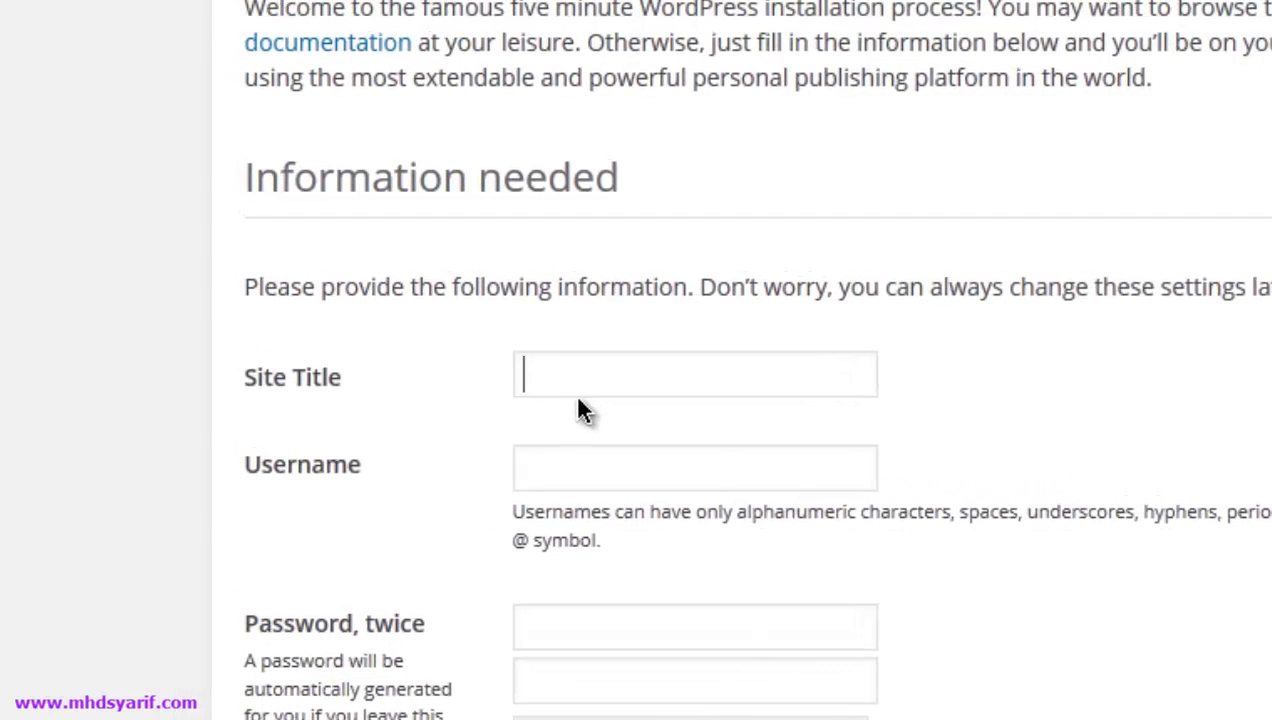
{"action": "type", "text": "Belajar WordPress"}
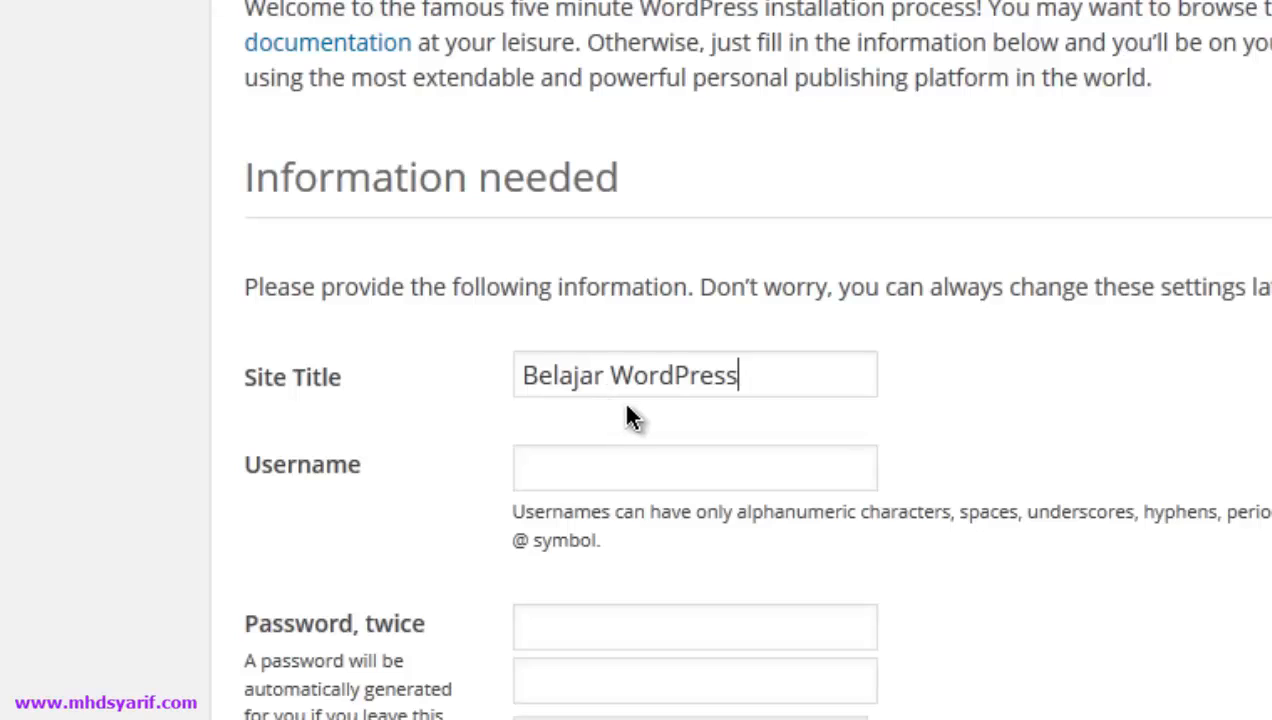
{"action": "type", "text": " 3.9.1"}
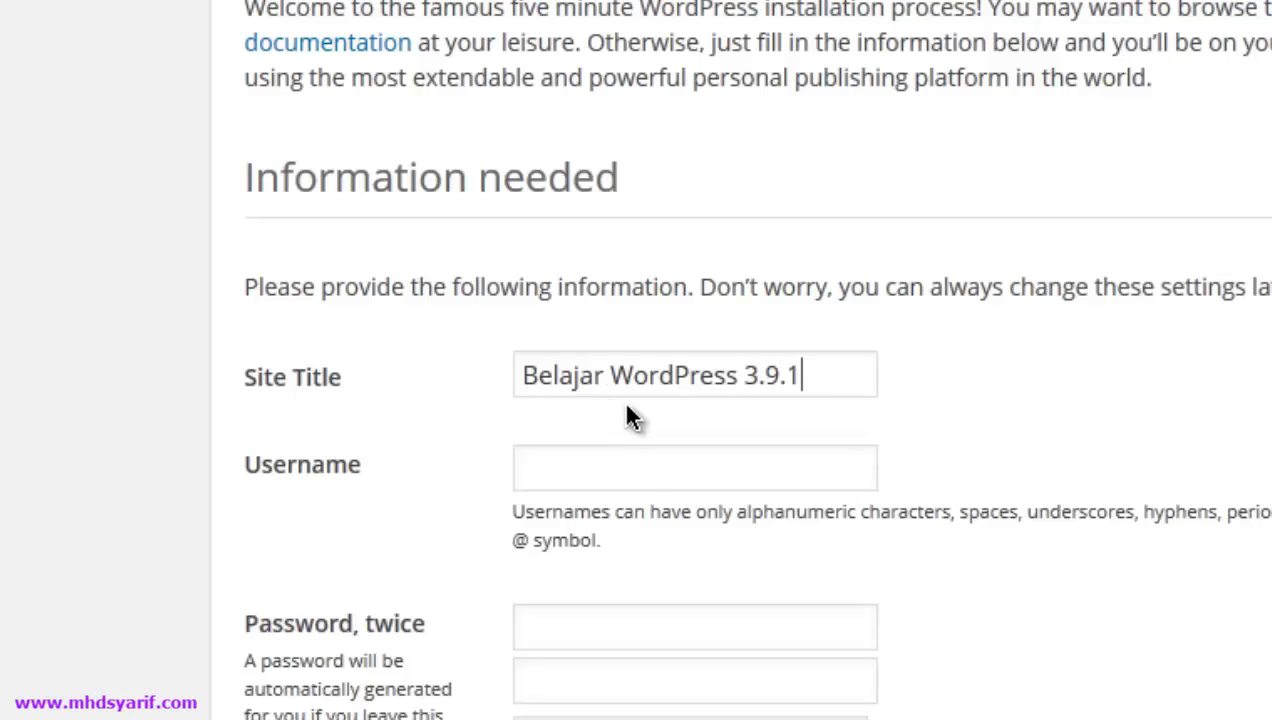
{"action": "left_click", "coordinate": [640, 468]}
{"action": "type", "text": "syarif"}
{"action": "key", "text": "Down"}
{"action": "key", "text": "Return"}
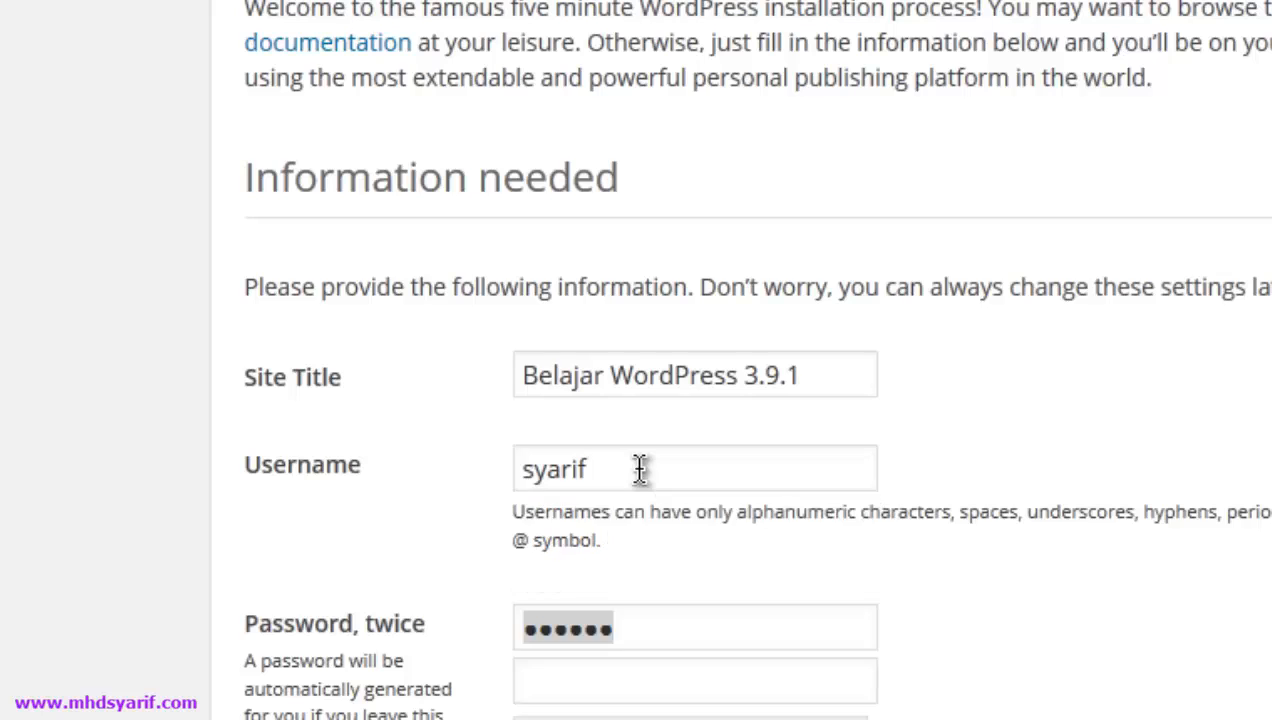
{"action": "key", "text": "Tab"}
{"action": "key", "text": "Tab"}
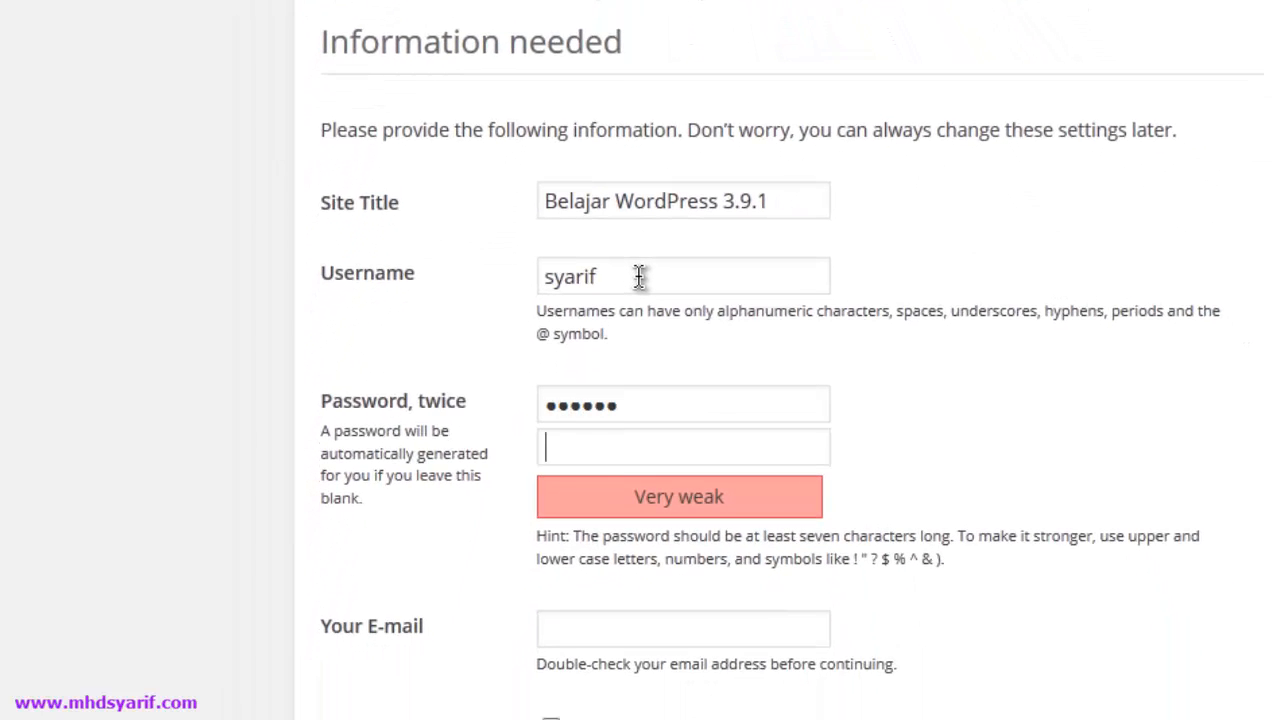
{"action": "type", "text": "••••••"}
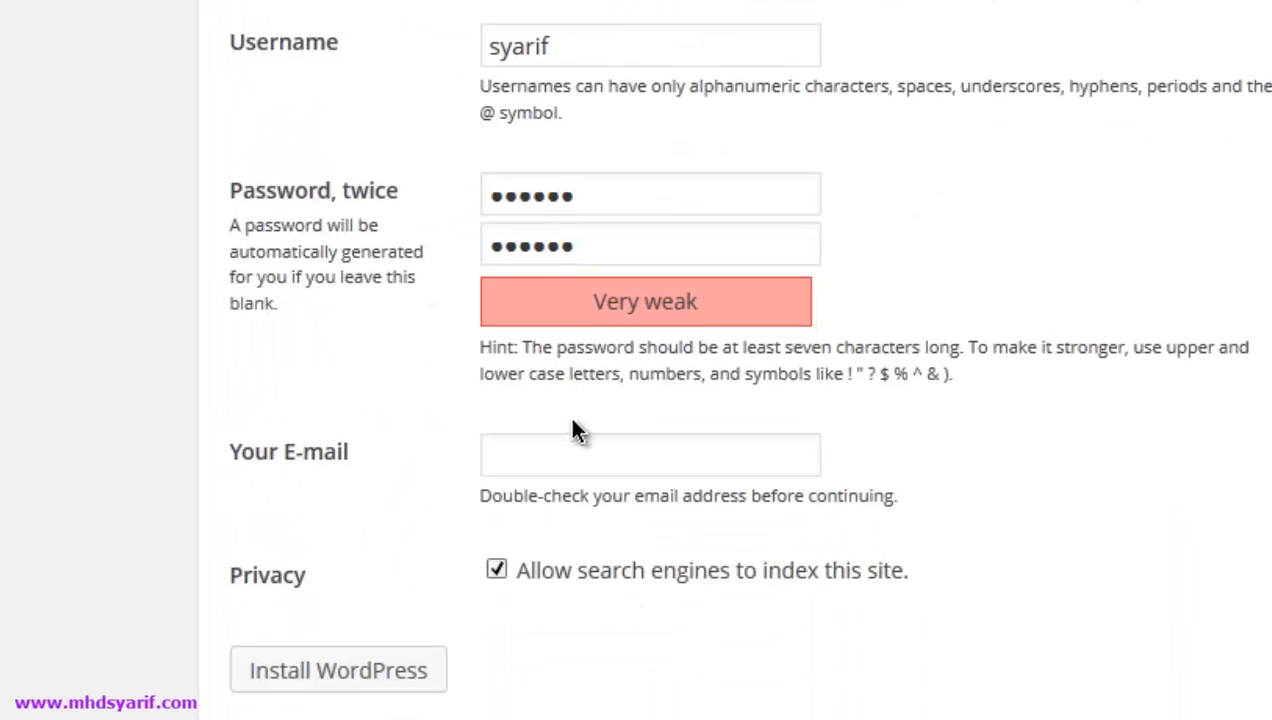
- Fill in the admin's e-mail address and install WordPress
{"action": "left_click", "coordinate": [580, 445]}
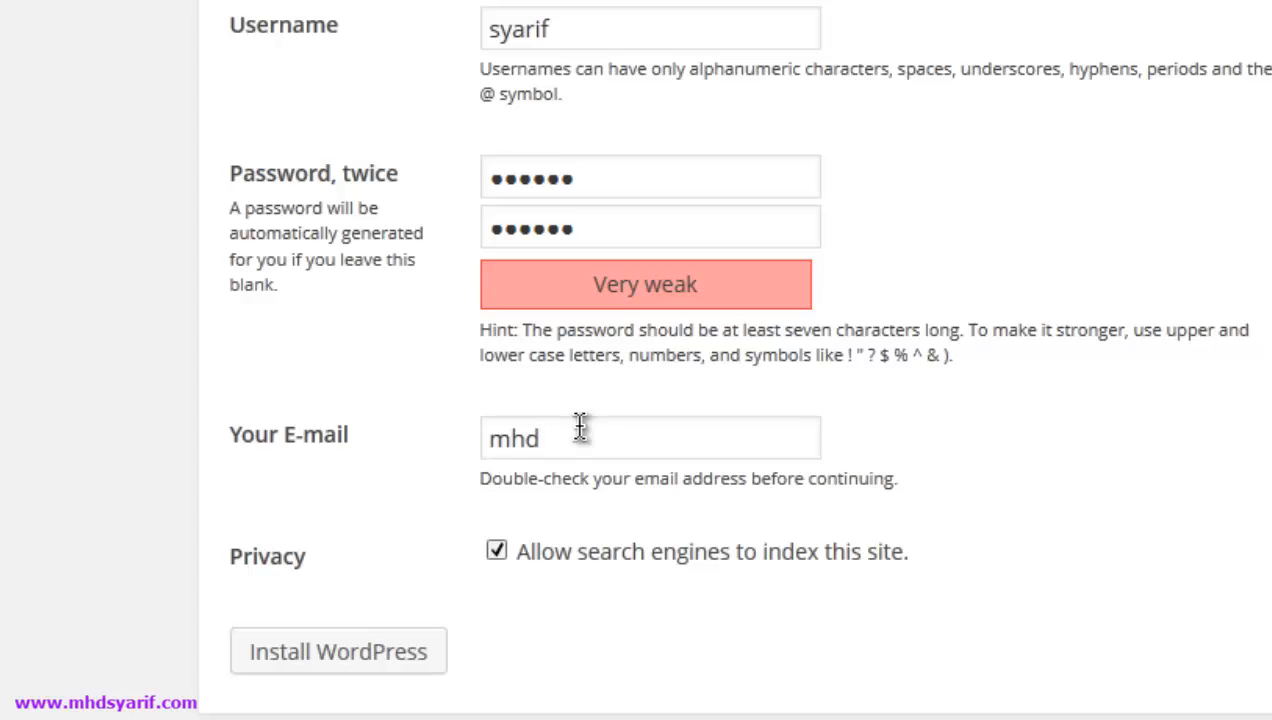
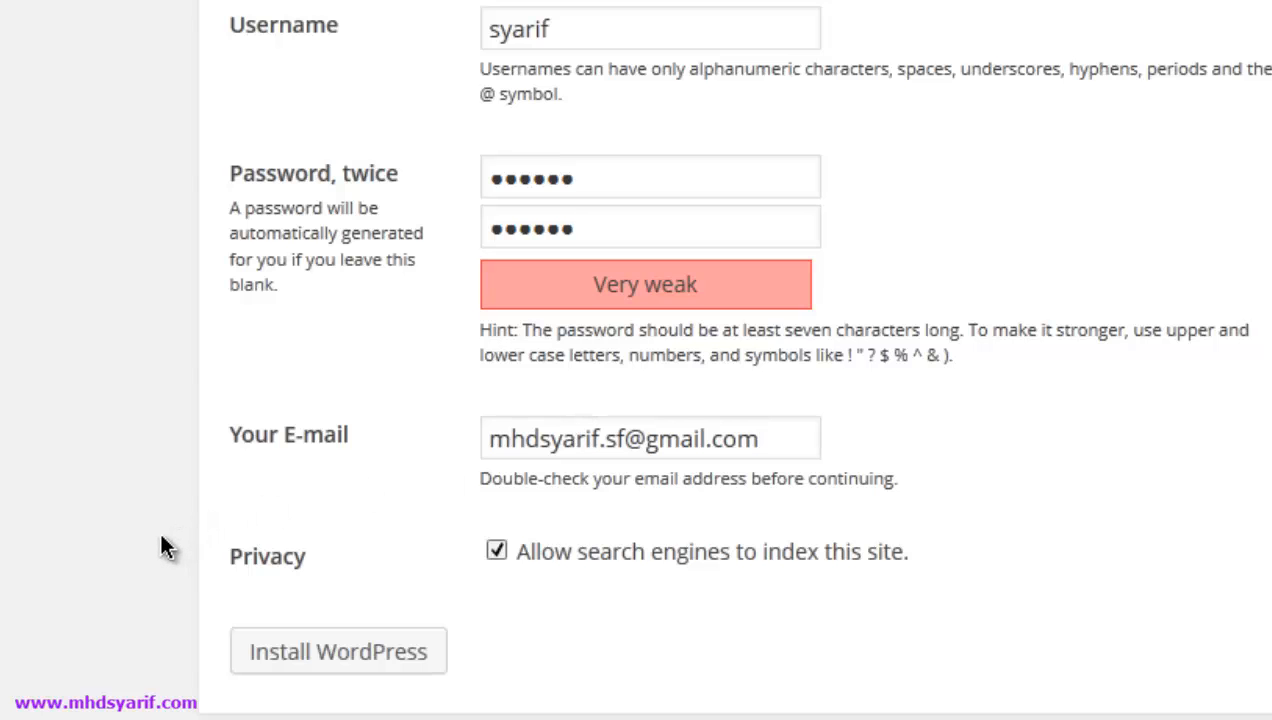
{"action": "left_click", "coordinate": [325, 653]}
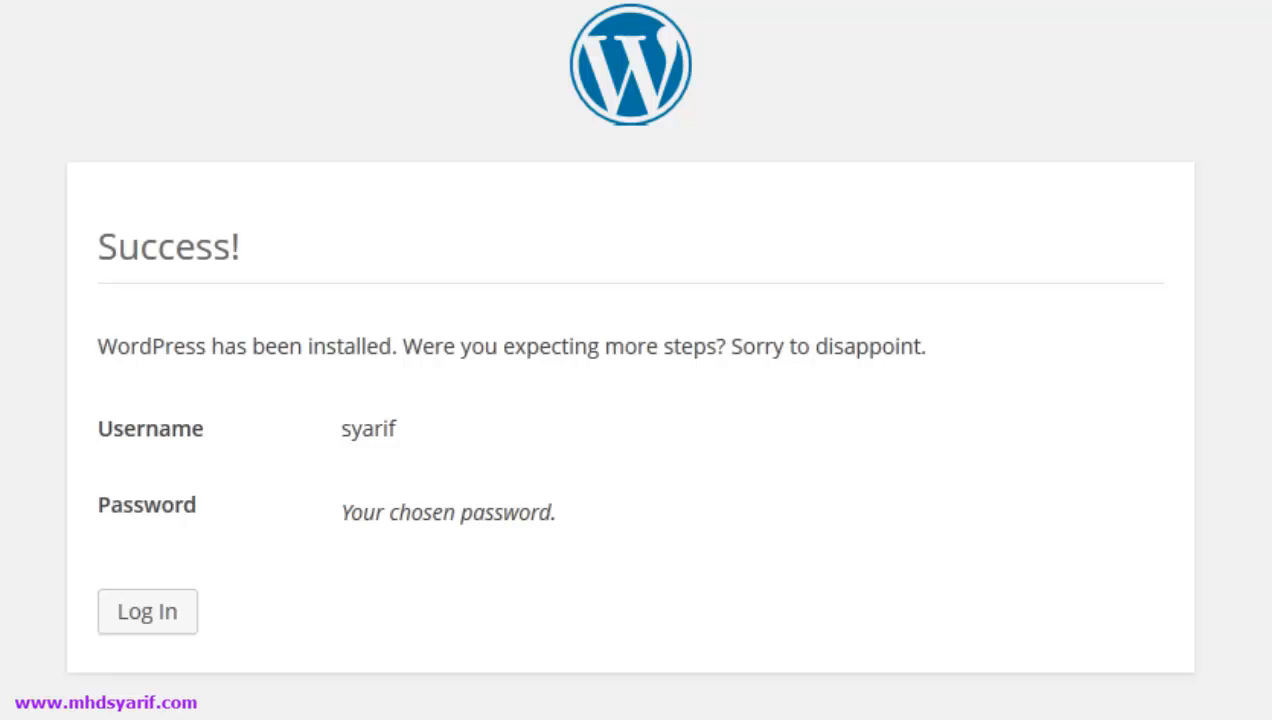
- Log in from the Success page with the admin username and password to reach the Dashboard
{"action": "left_click", "coordinate": [147, 615]}
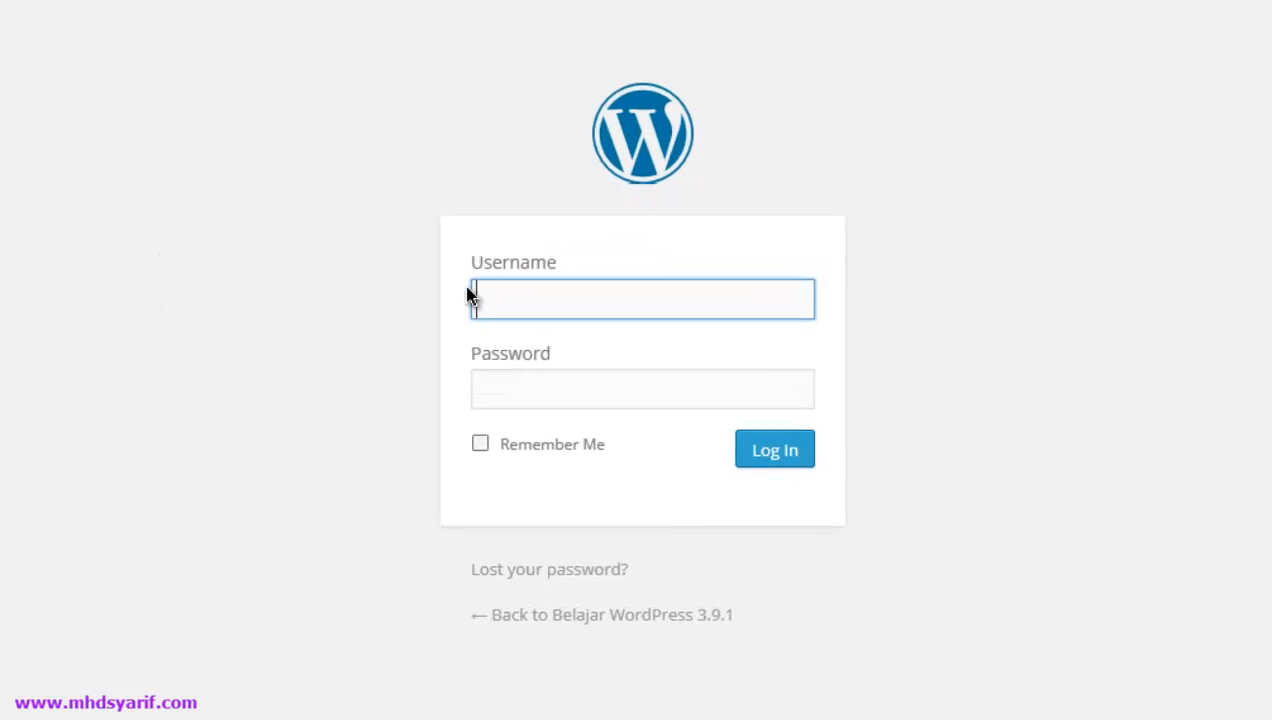
{"action": "type", "text": "syarif"}
{"action": "key", "text": "Tab"}
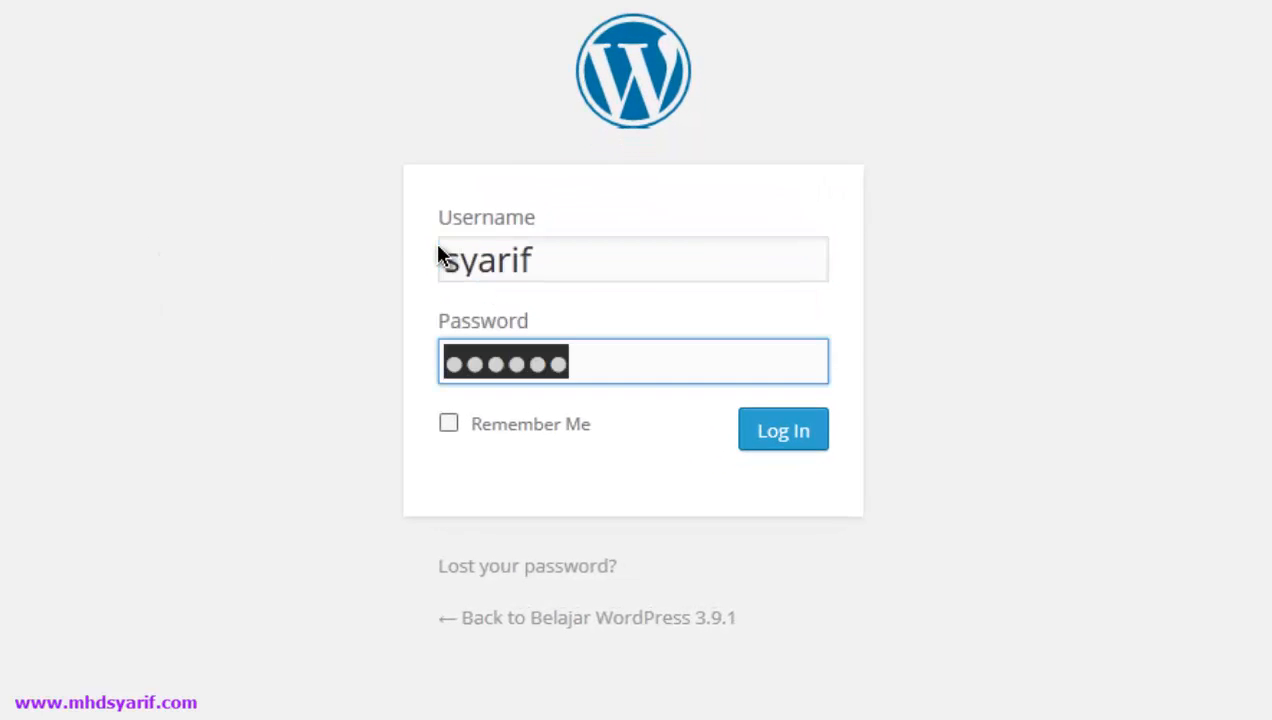
{"action": "type", "text": "******"}
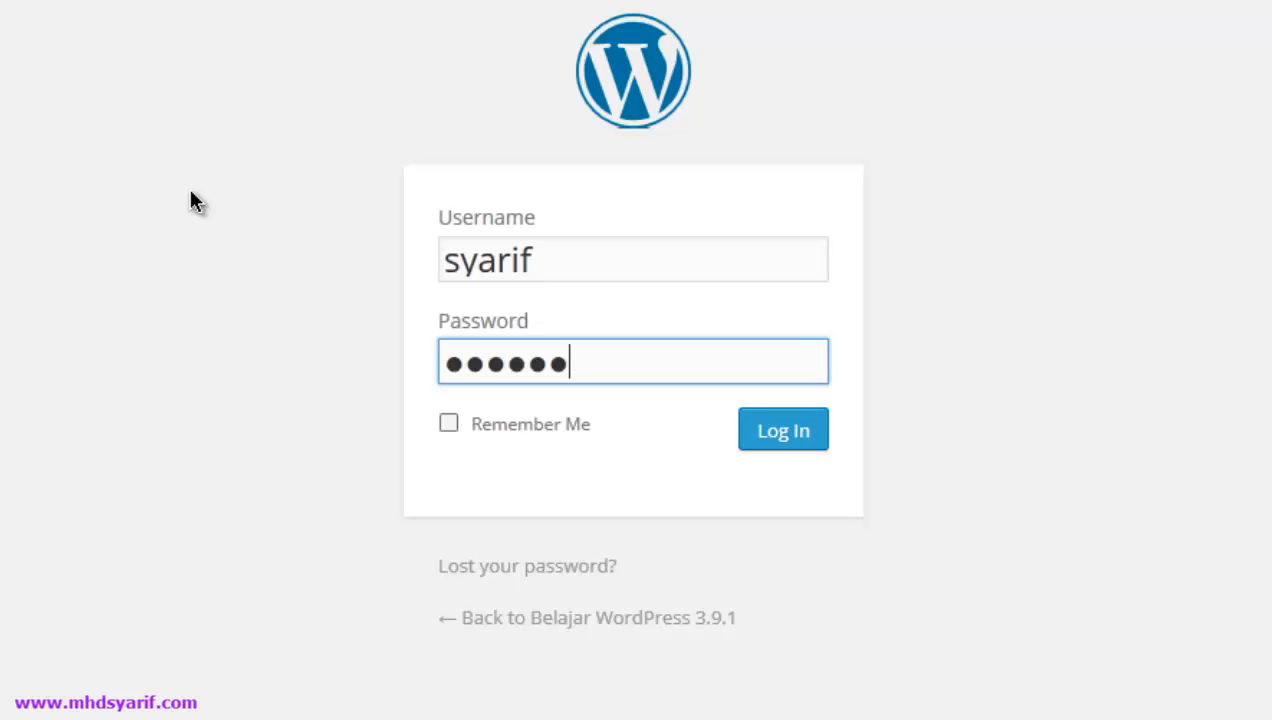
{"action": "key", "text": "Return"}
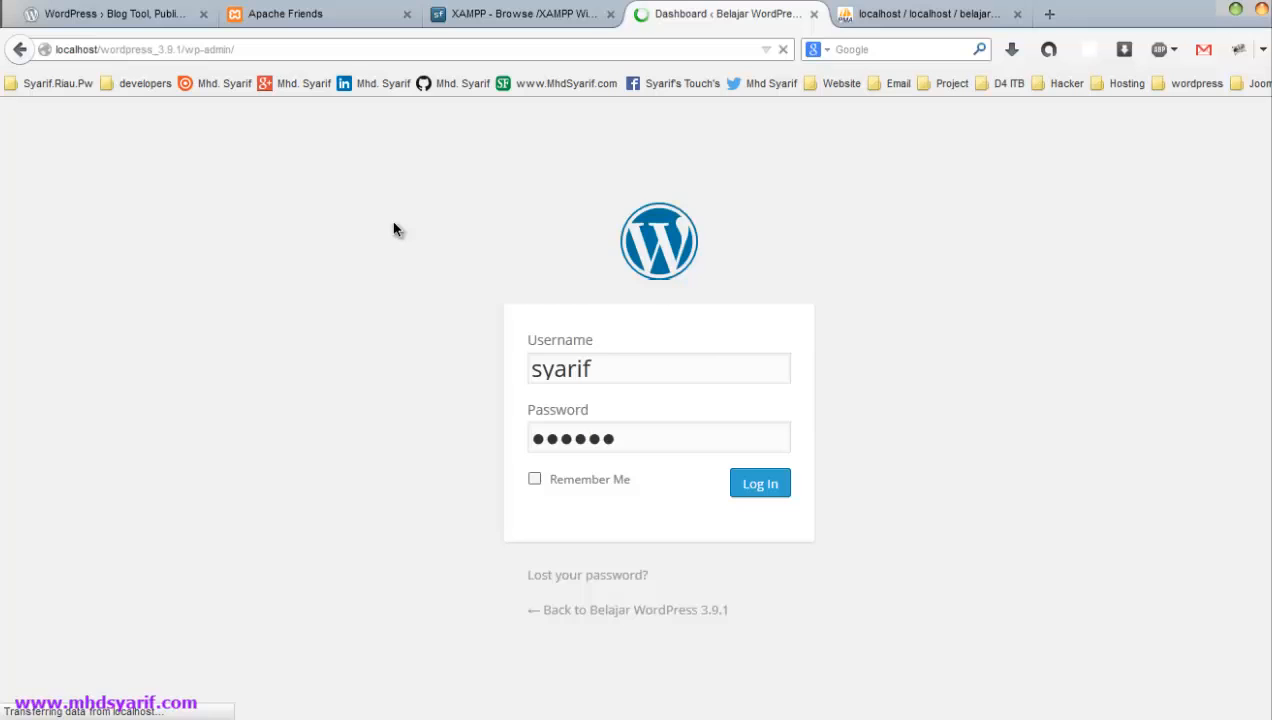
{"action": "key", "text": "Return"}
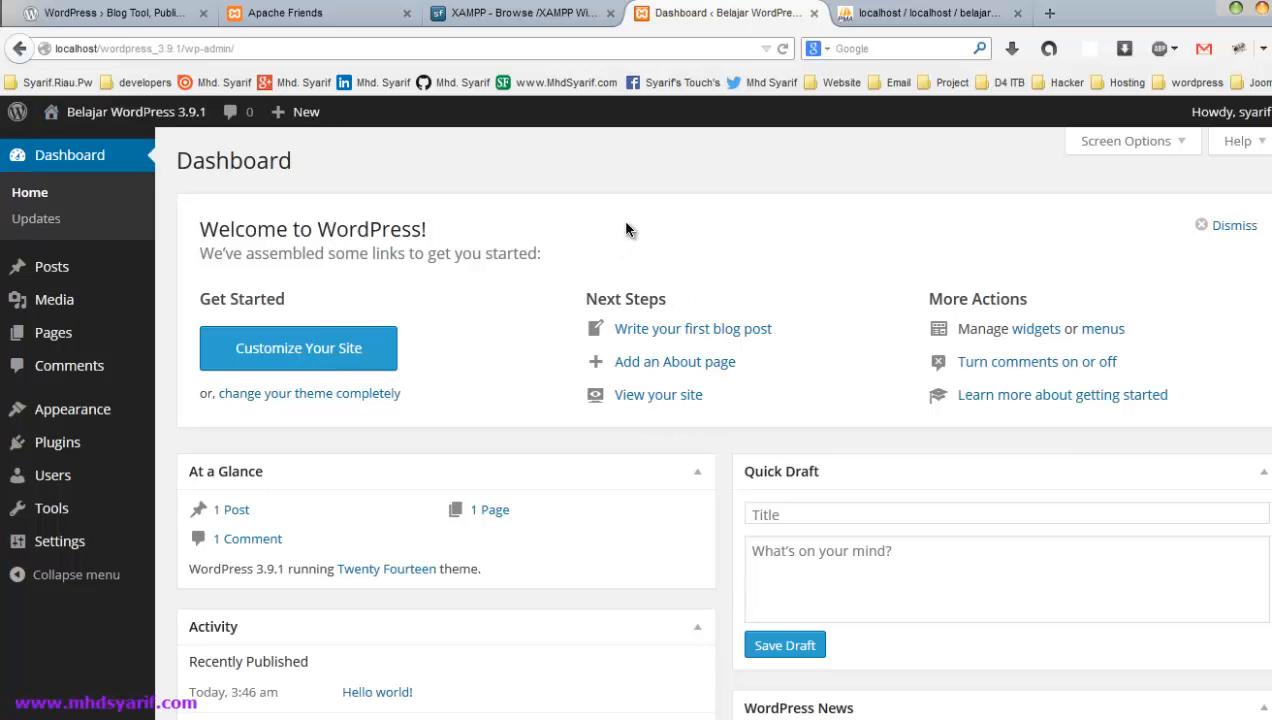
- Load localhost/wordpress_3.9.1 in a new tab to see the Hello World post, then return to phpMyAdmin
{"action": "left_click", "coordinate": [1049, 13]}
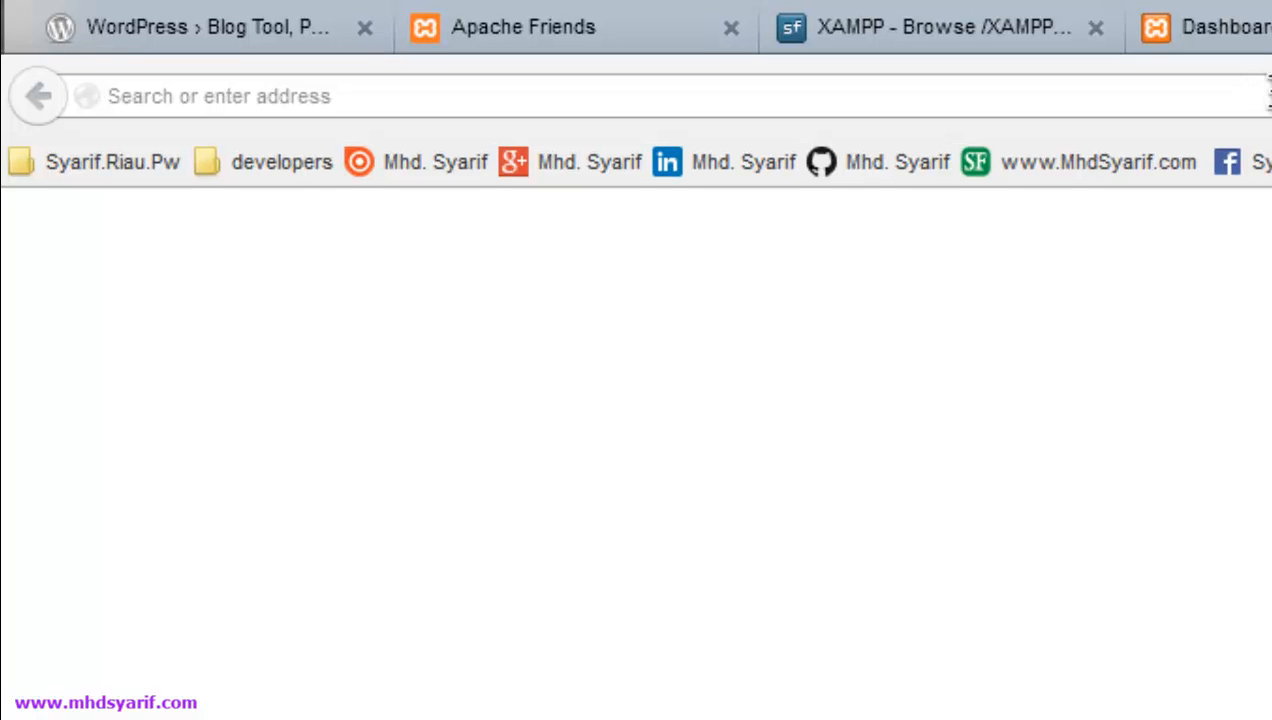
{"action": "type", "text": "localhost/"}
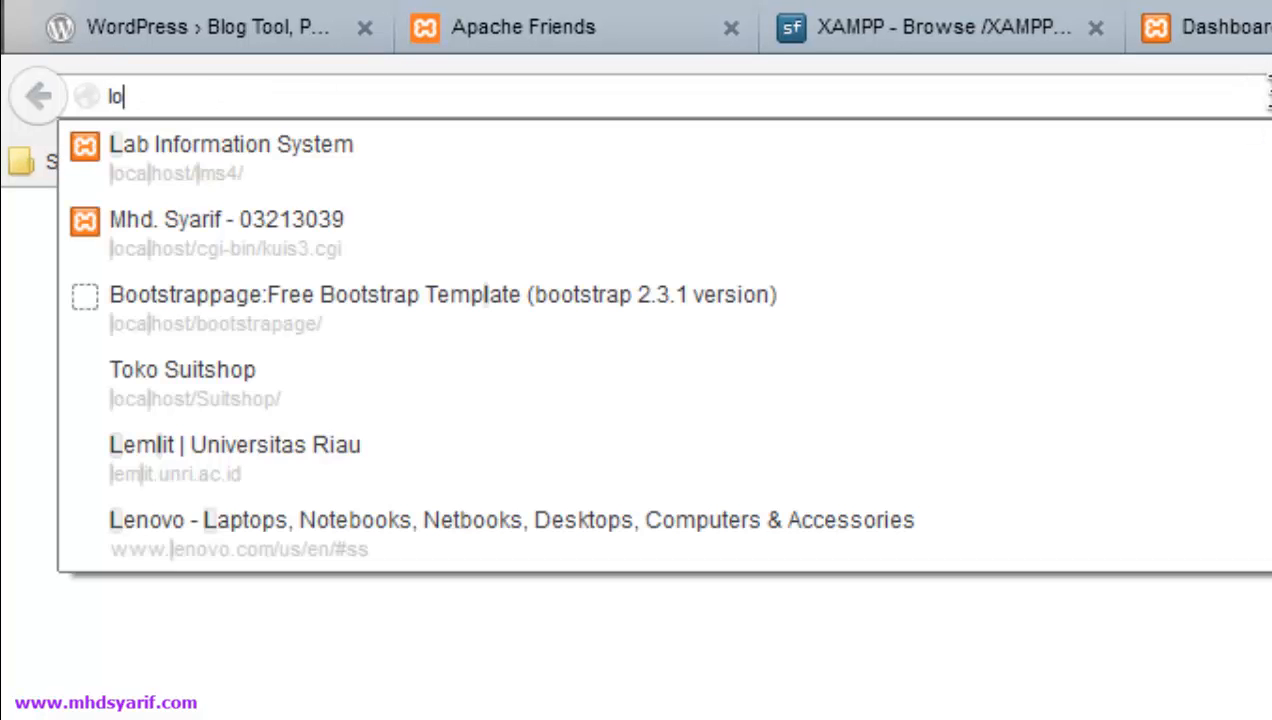
{"action": "key", "text": "Return"}
{"action": "type", "text": "wordpress_3.9.1"}
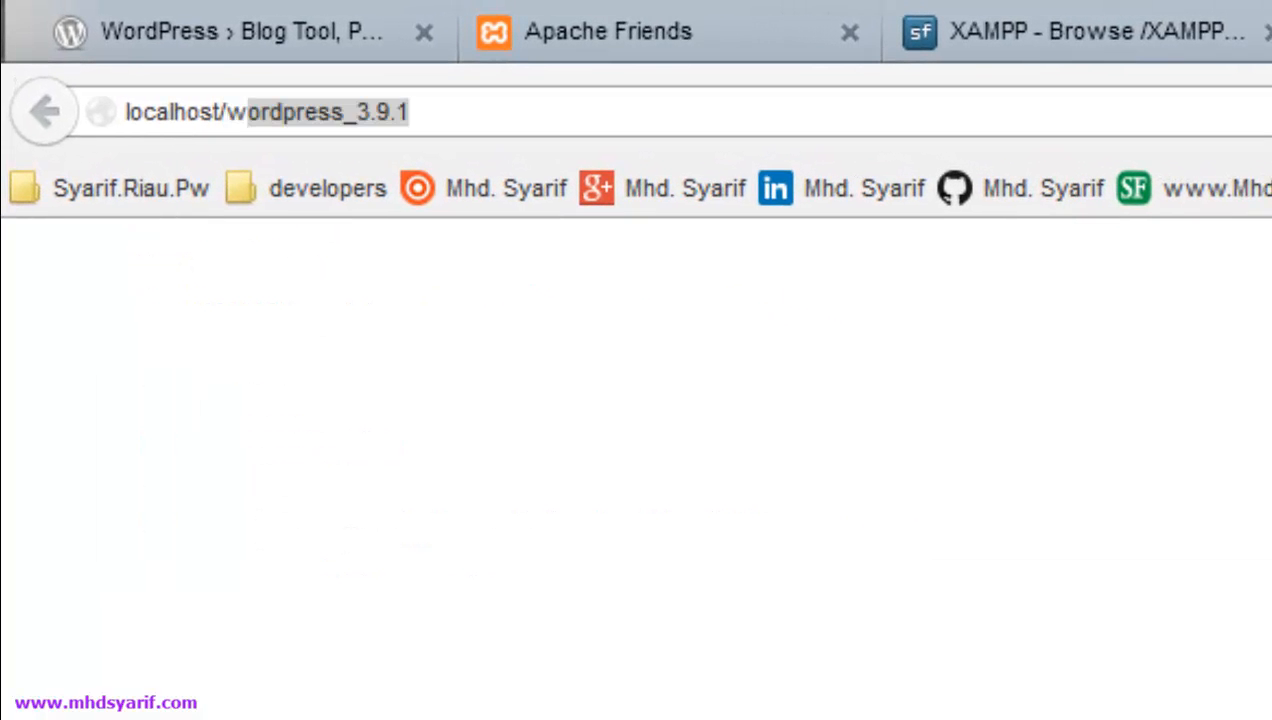
{"action": "key", "text": "Return"}
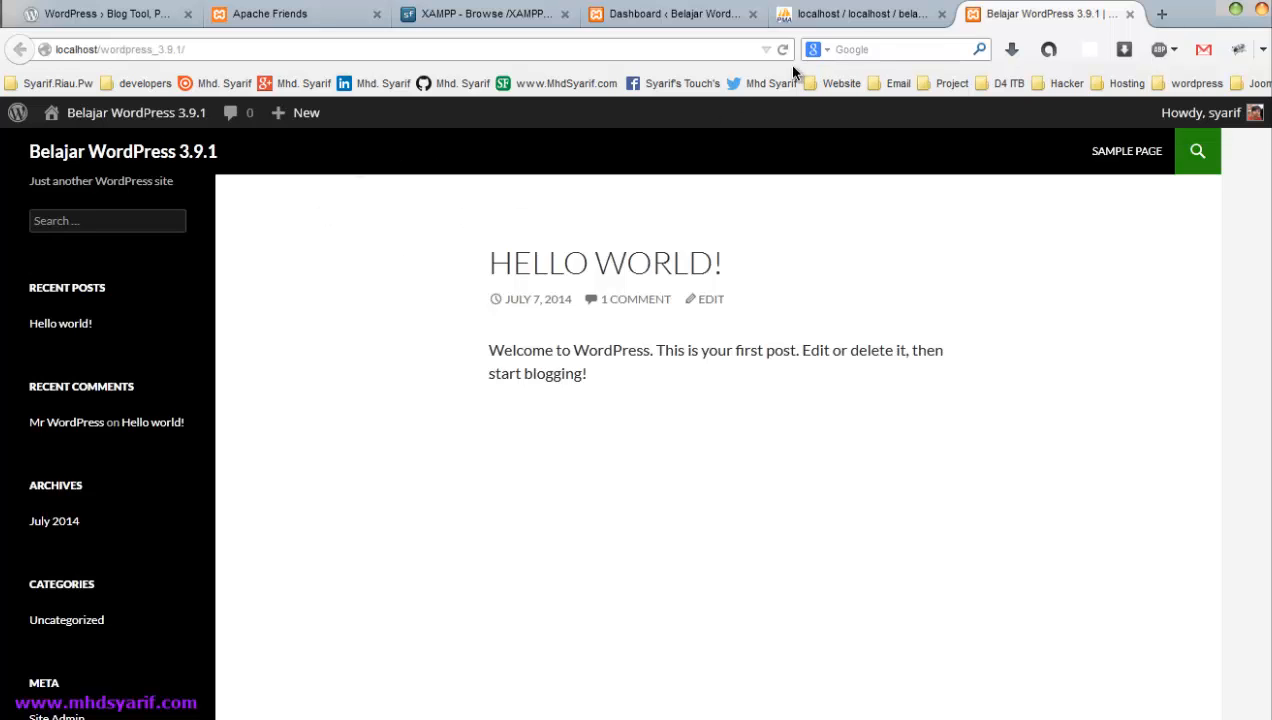
{"action": "left_click", "coordinate": [860, 14]}
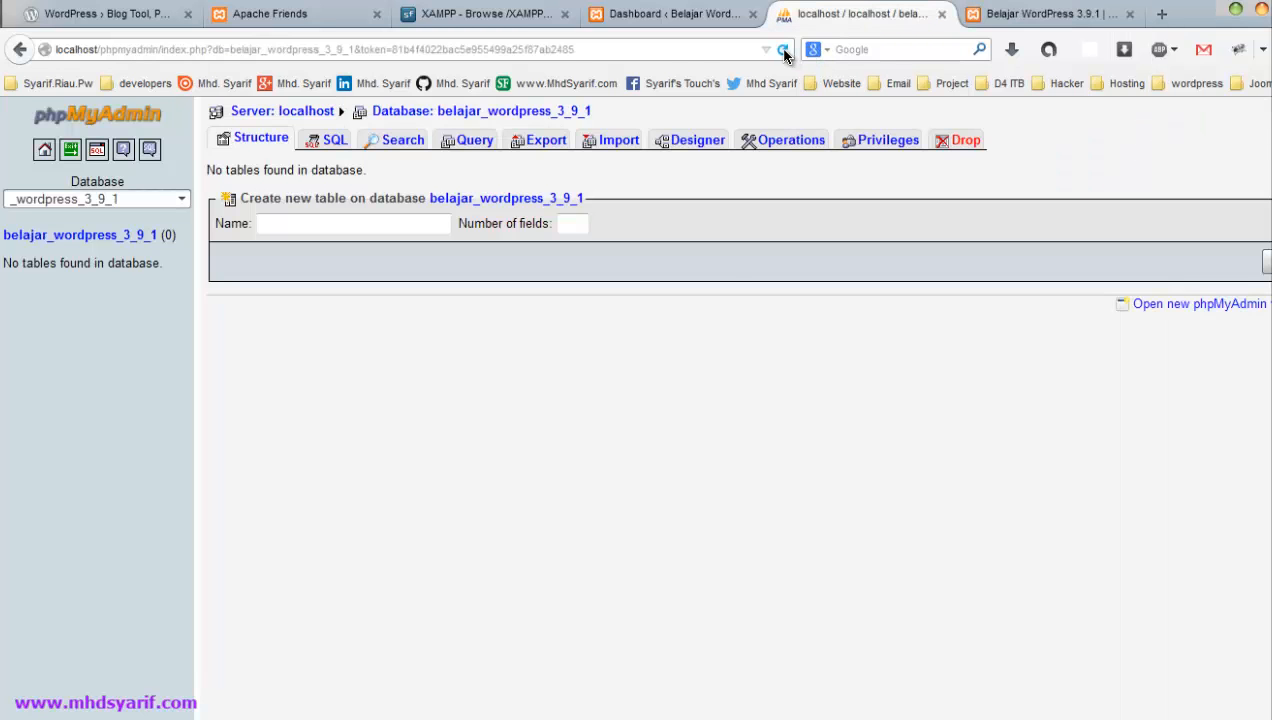
- Reload phpMyAdmin to reveal the 11 new wp_ tables, then go back to the Dashboard tab
{"action": "left_click", "coordinate": [783, 49]}
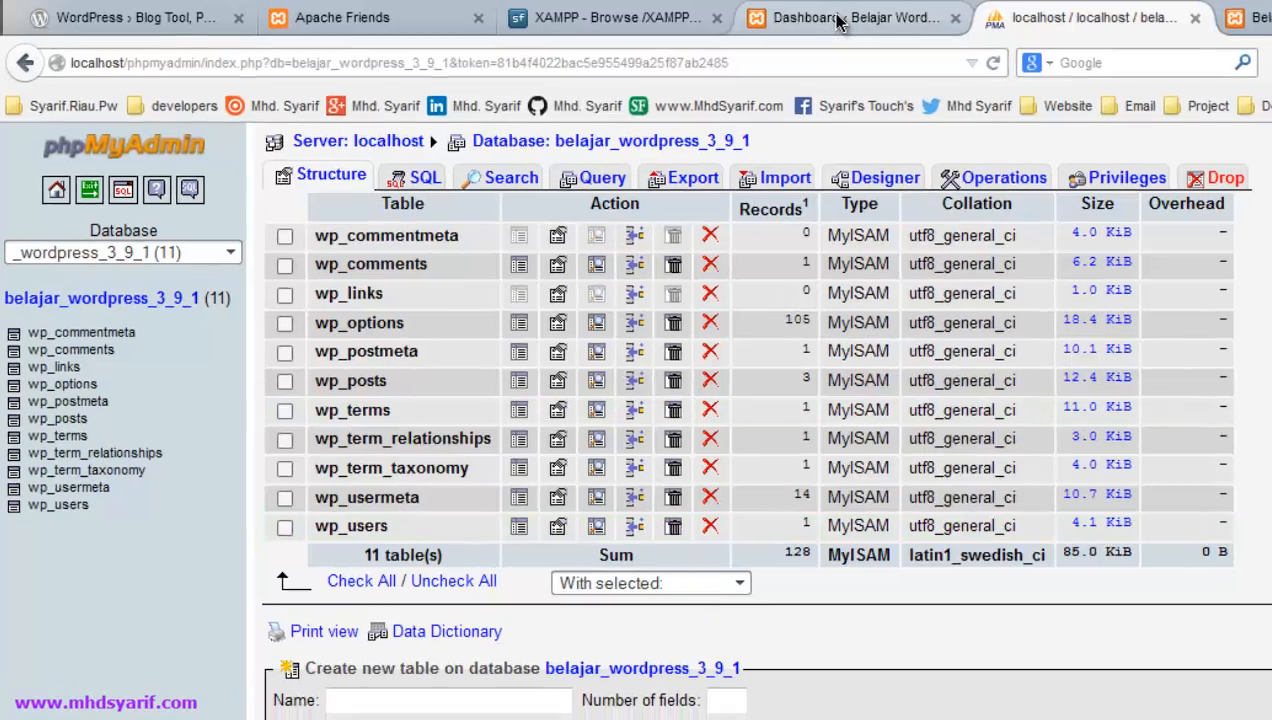
{"action": "left_click", "coordinate": [850, 18]}
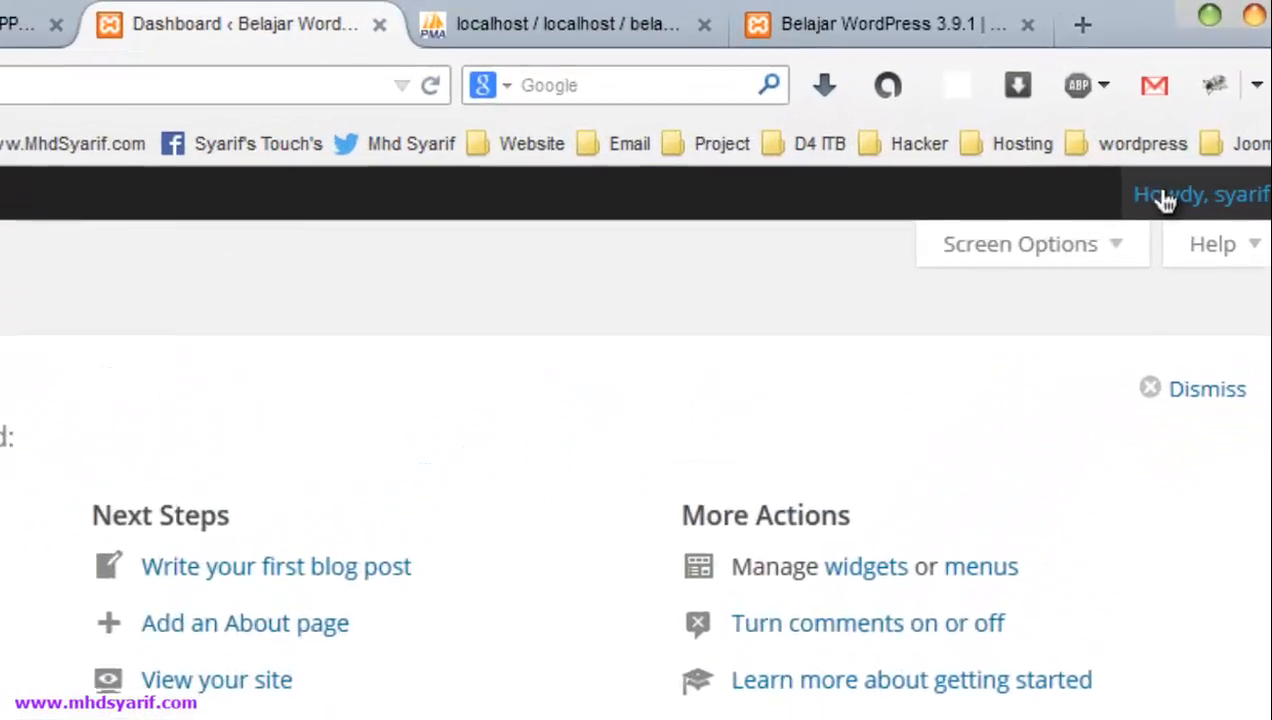
{"action": "mouse_move", "coordinate": [1200, 124]}
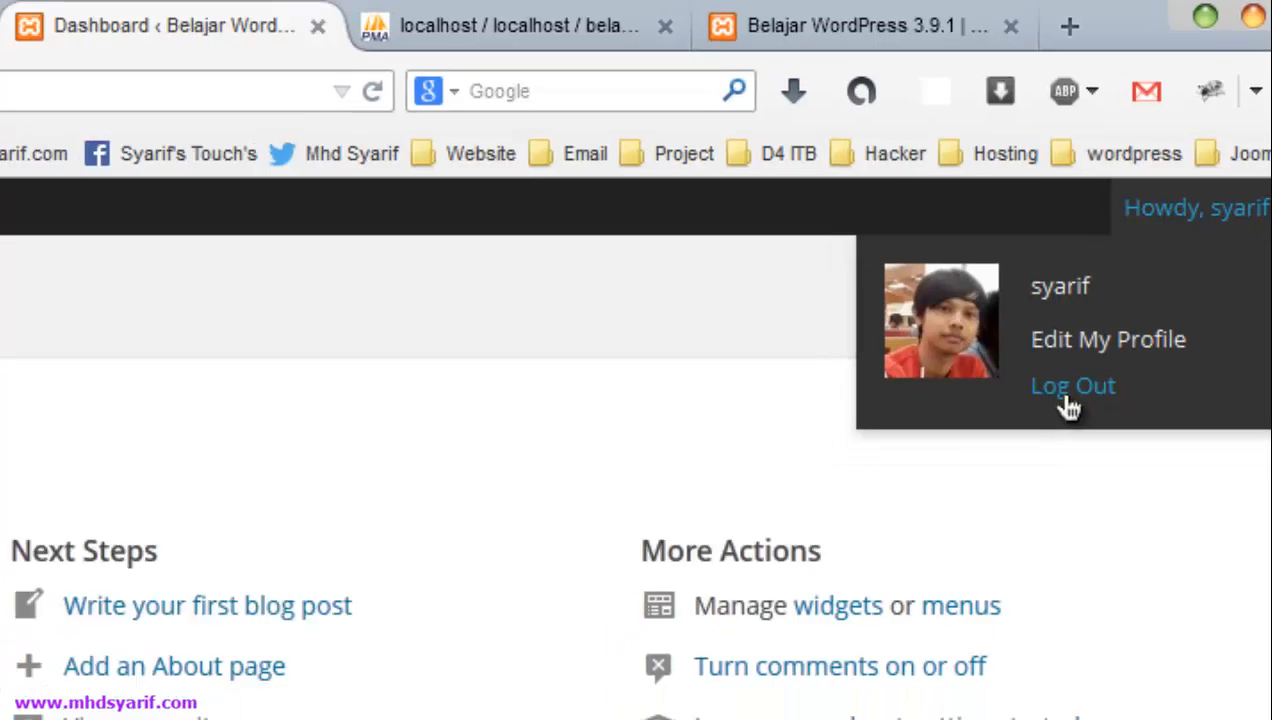
- Log out, return to the site, and open its wp-admin address
{"action": "left_click", "coordinate": [1058, 416]}
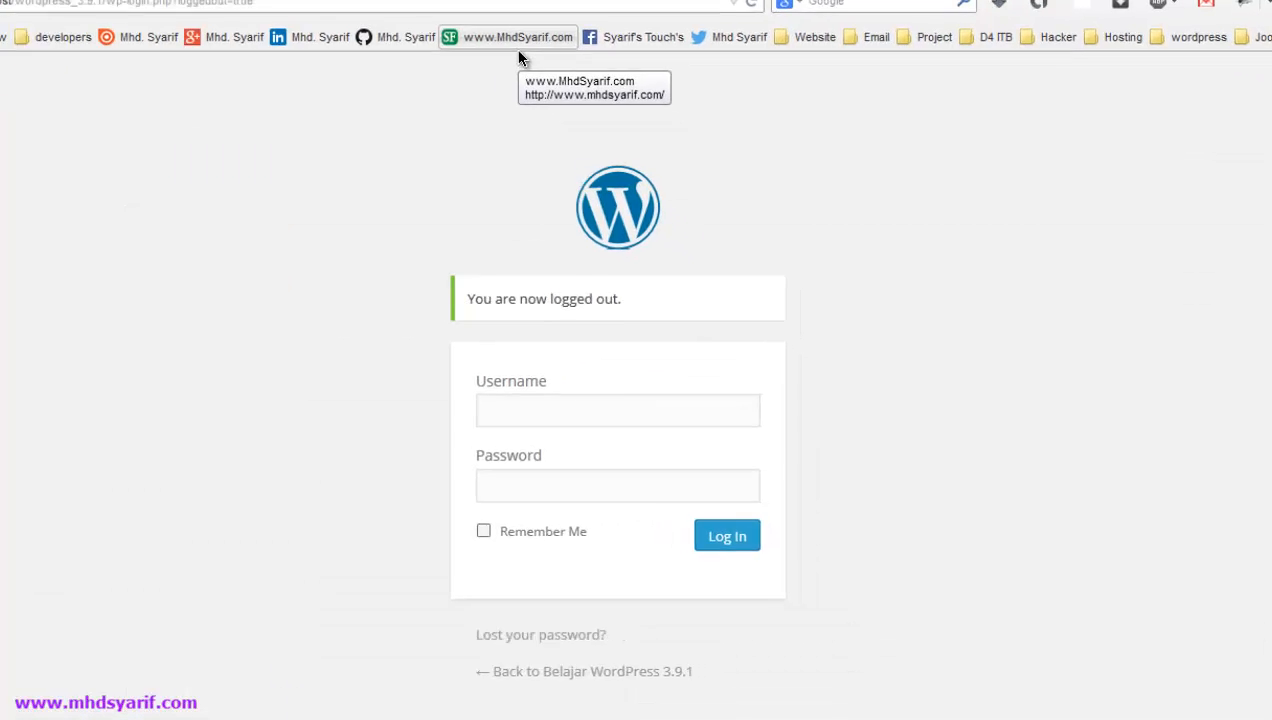
{"action": "left_click", "coordinate": [397, 674]}
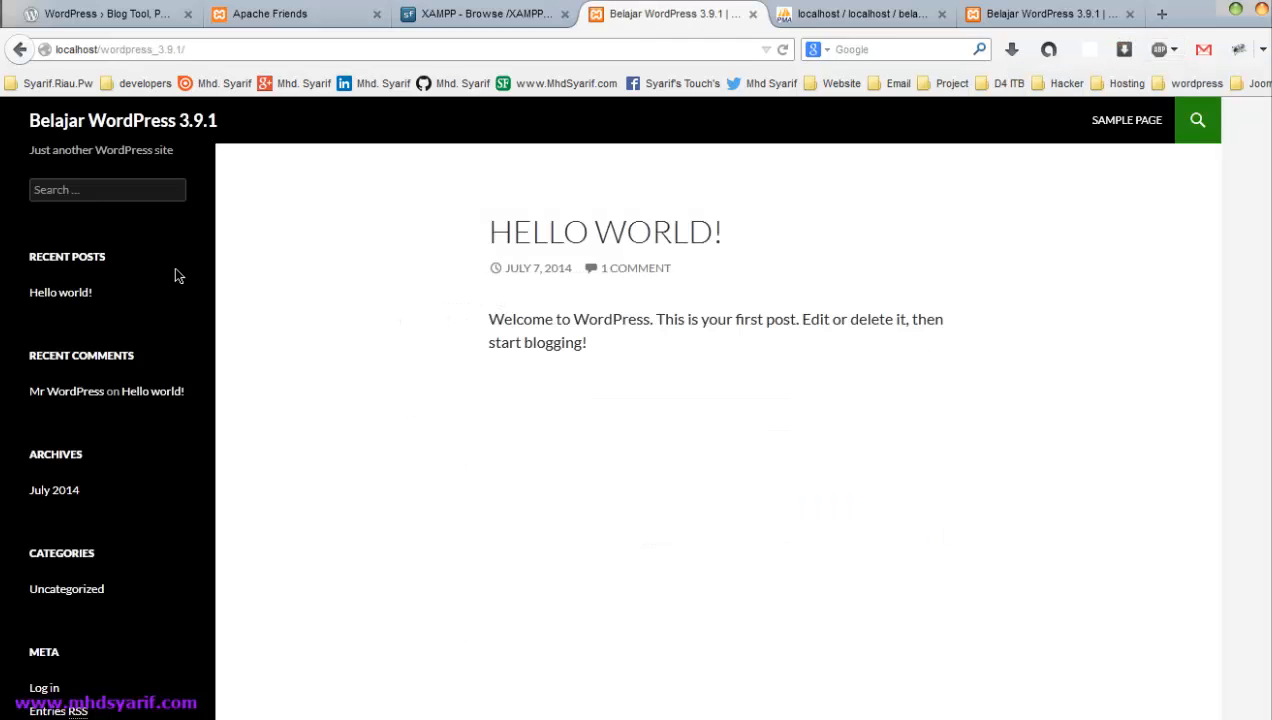
{"action": "left_click", "coordinate": [359, 48]}
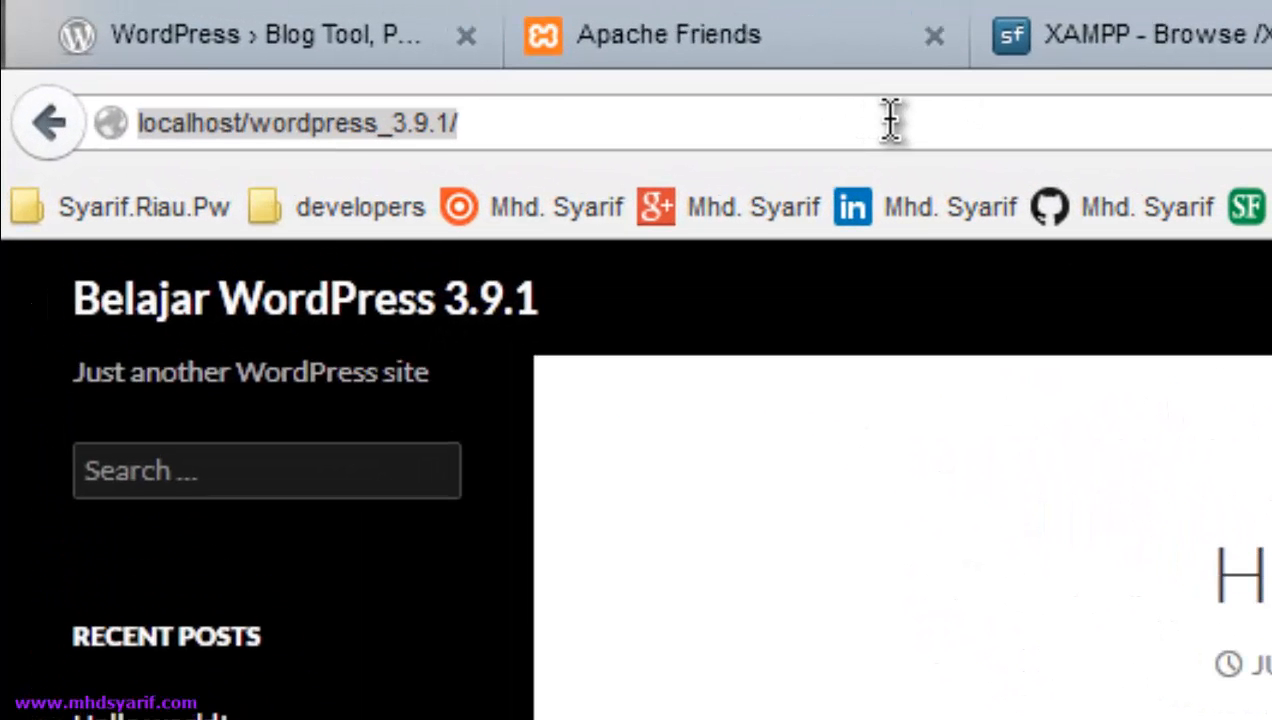
{"action": "left_click", "coordinate": [890, 120]}
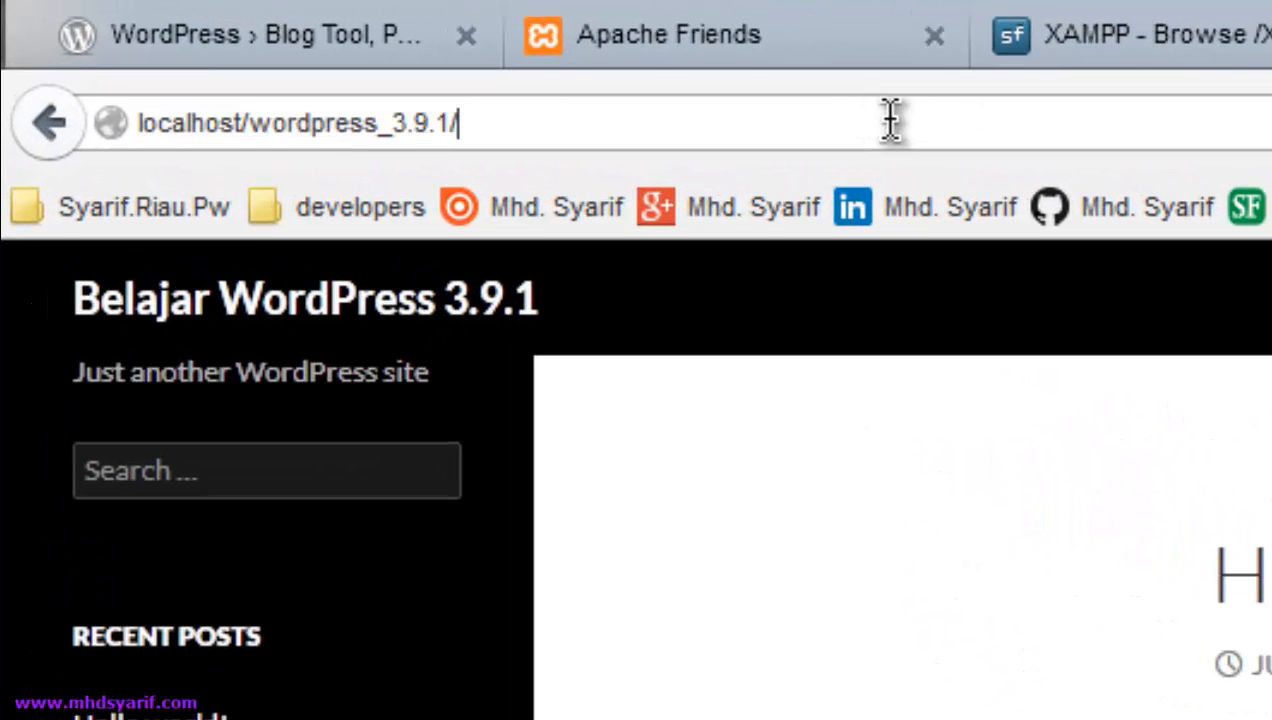
{"action": "type", "text": "wp-adm"}
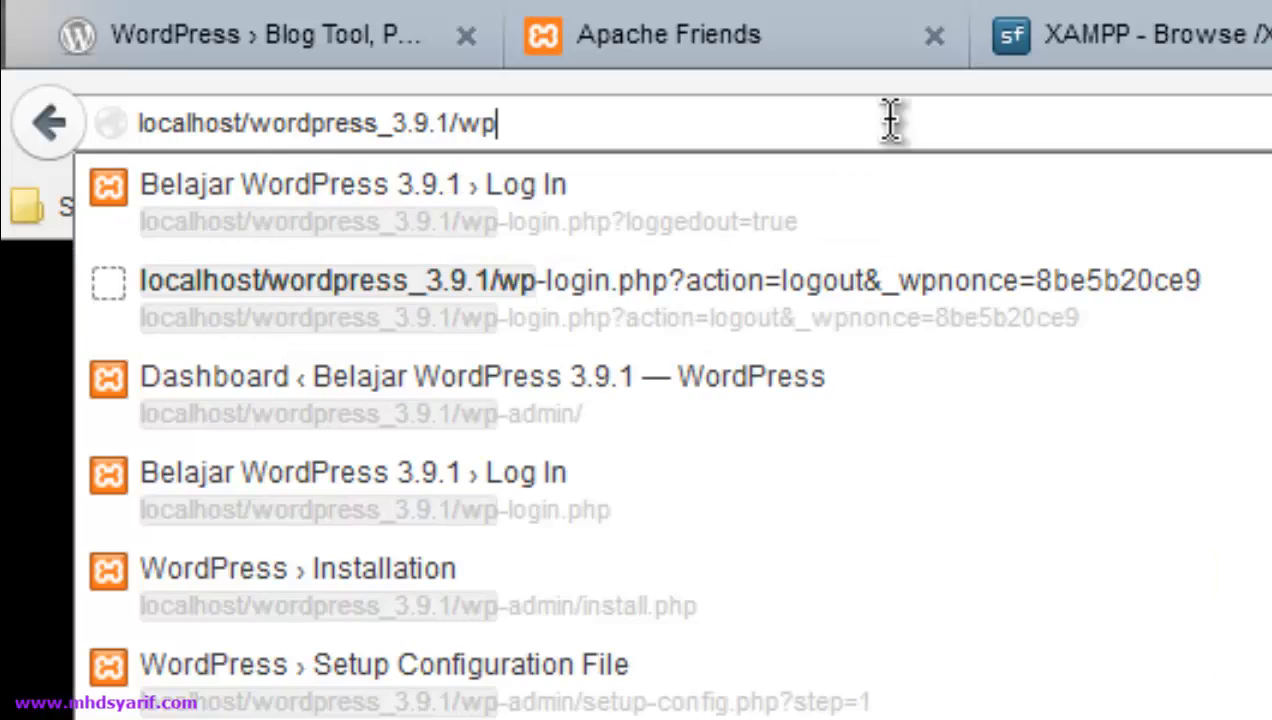
{"action": "type", "text": "in"}
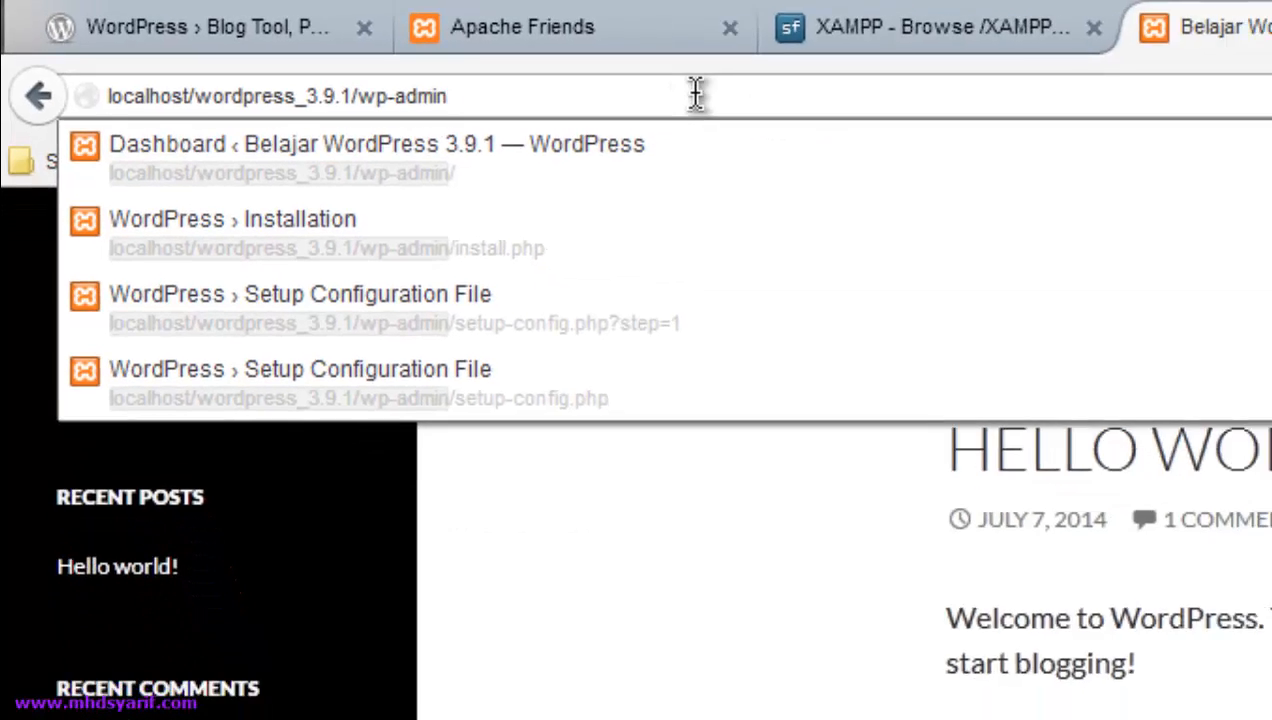
{"action": "key", "text": "Return"}
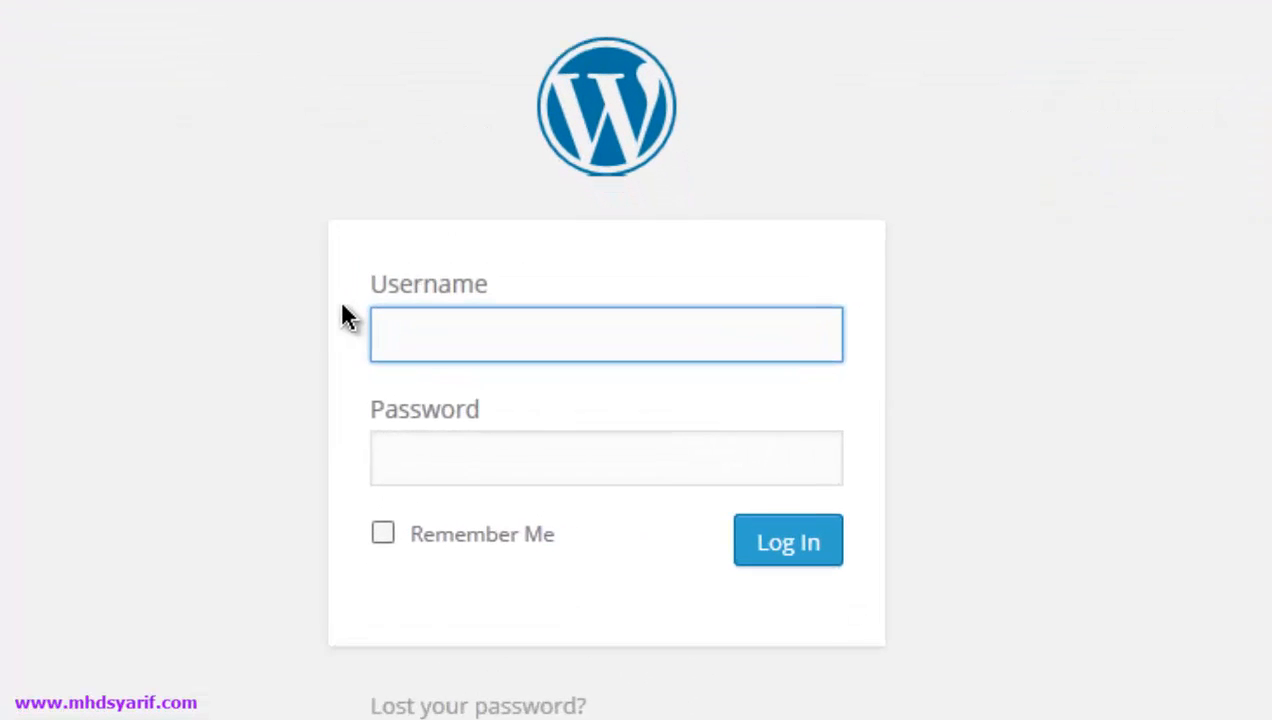
- Sign back in with the admin username and password, then view the front-page tab with the admin toolbar
{"action": "type", "text": "Syarif"}
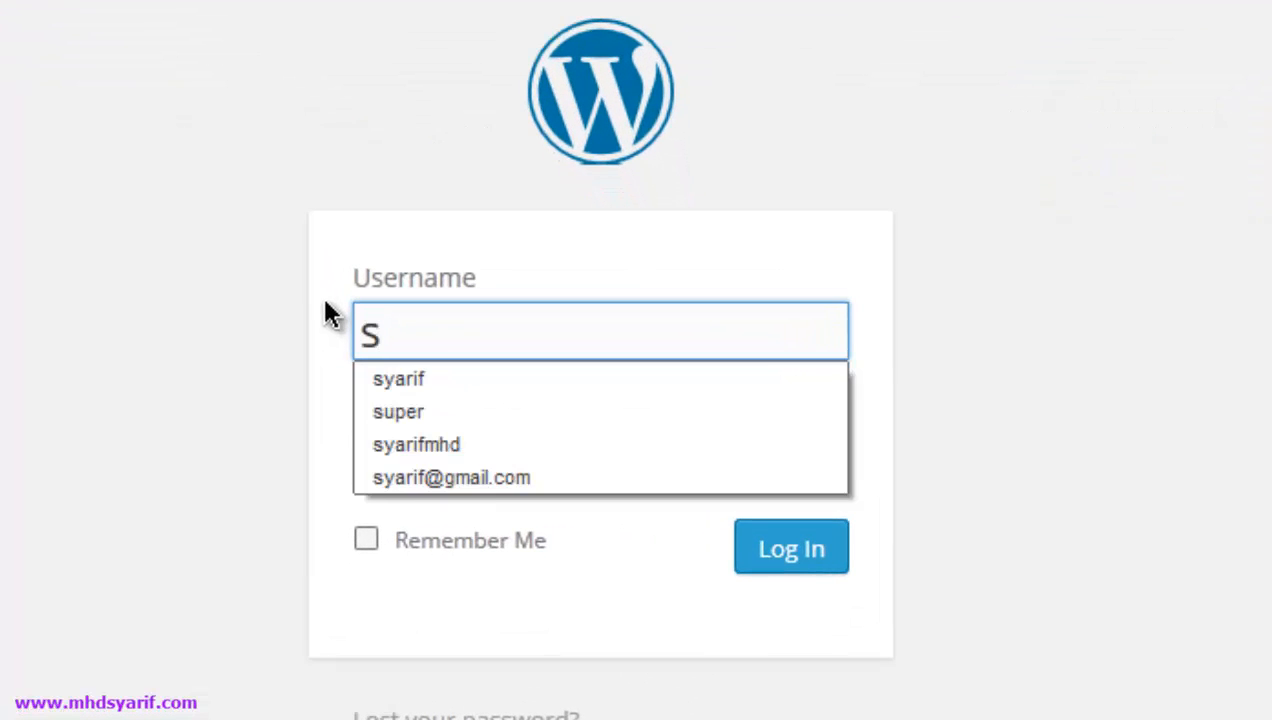
{"action": "key", "text": "Tab"}
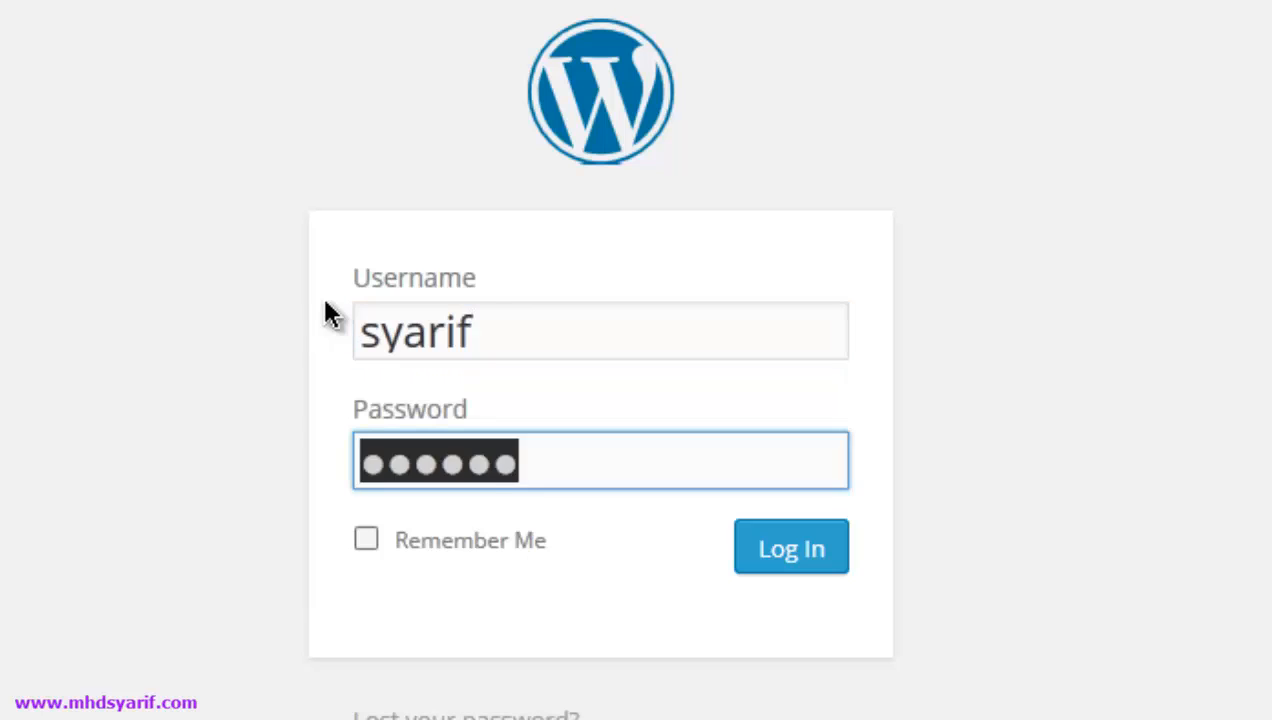
{"action": "type", "text": "******"}
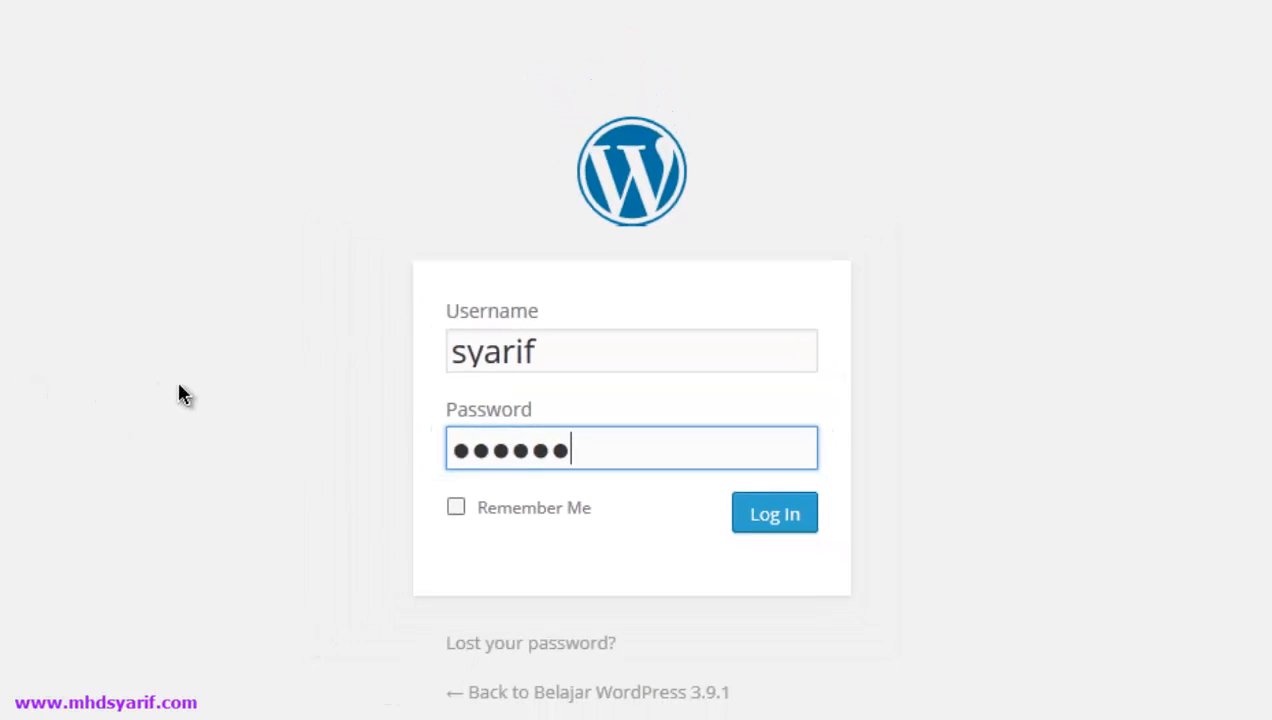
{"action": "key", "text": "Return"}
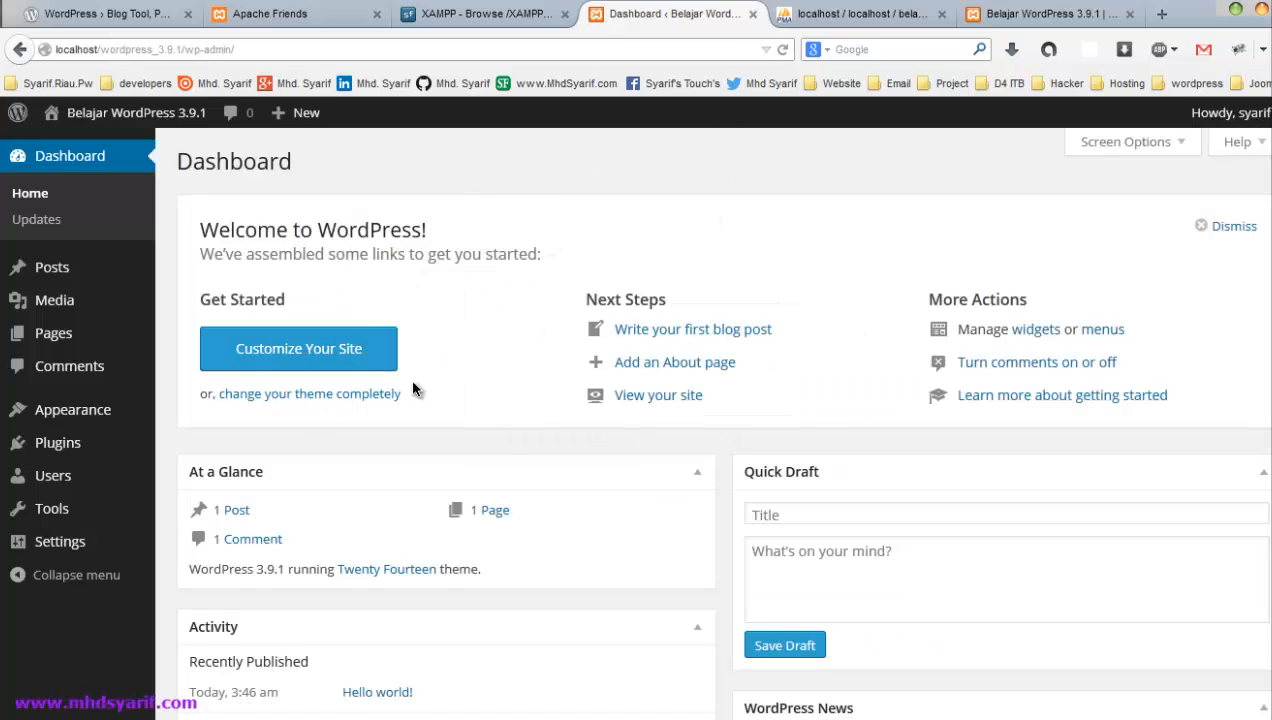
{"action": "scroll", "coordinate": [448, 447], "scroll_direction": "down", "scroll_amount": 5}
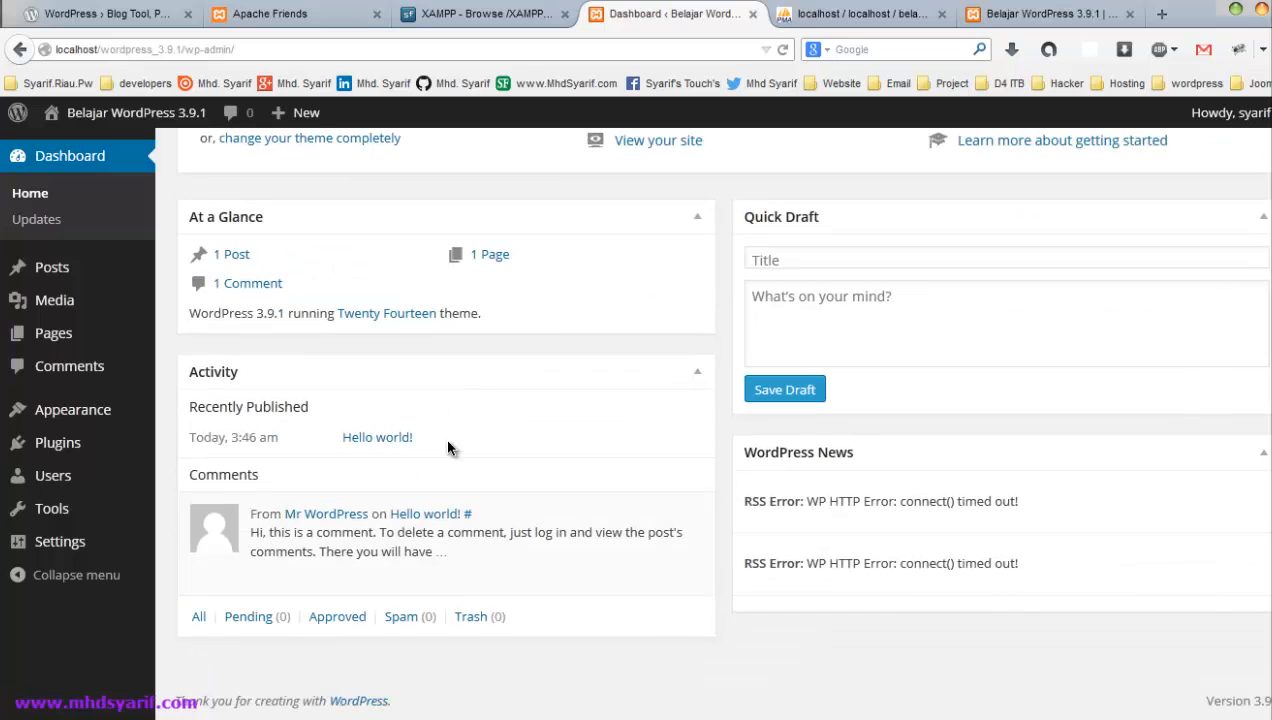
{"action": "scroll", "coordinate": [448, 447], "scroll_direction": "up", "scroll_amount": 5}
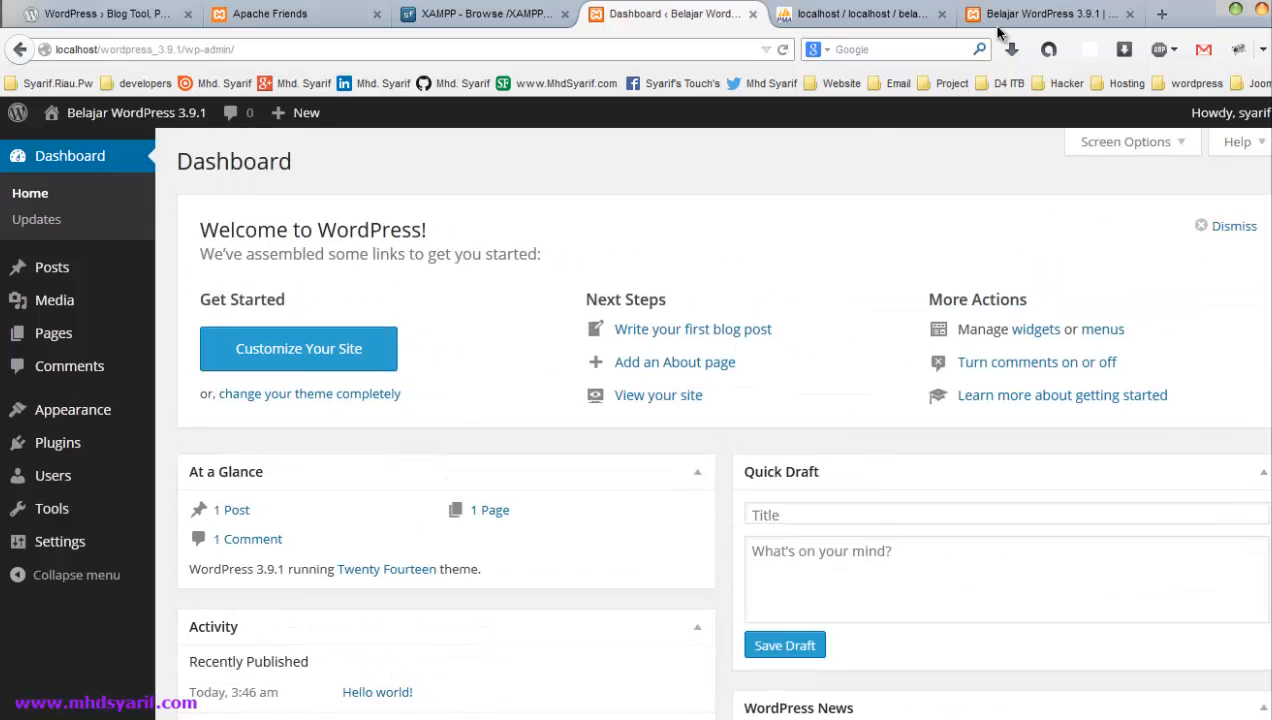
{"action": "left_click", "coordinate": [1028, 14]}
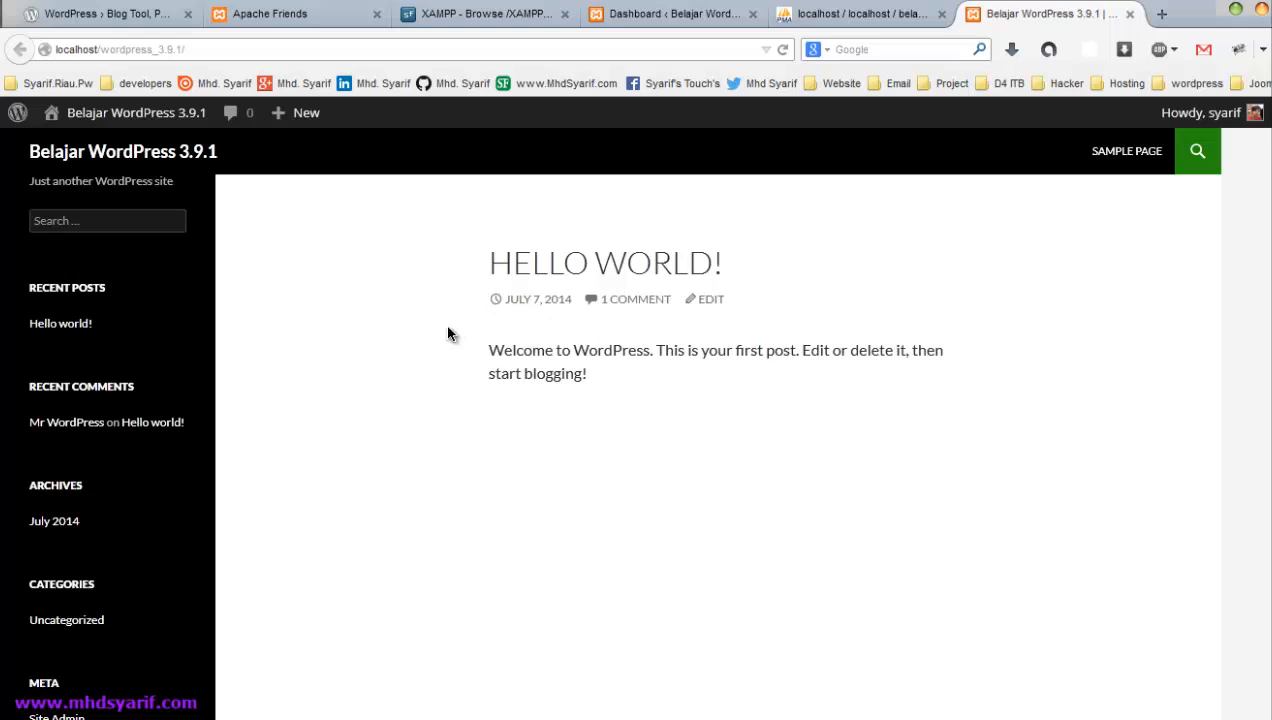